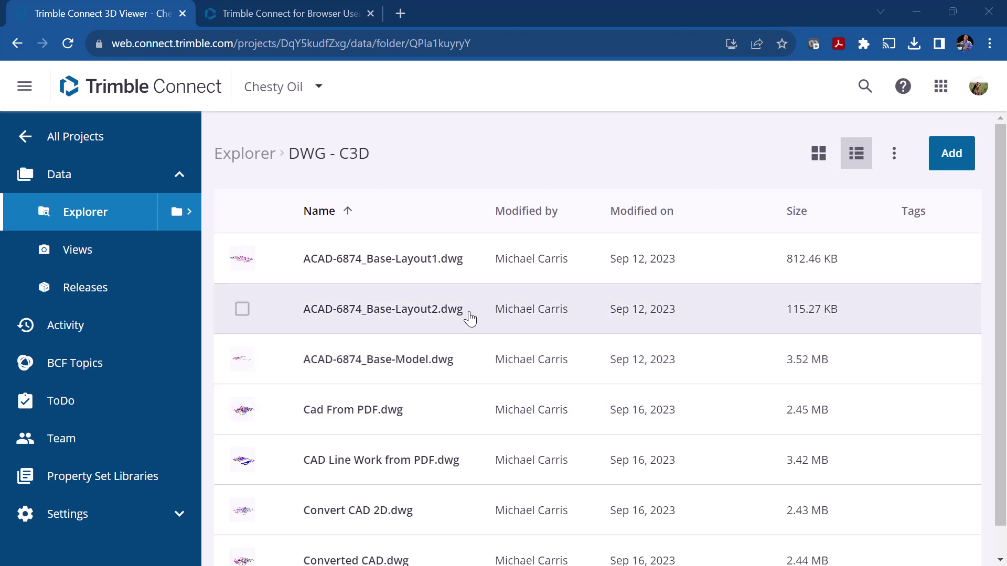
- Open Convert CAD 2D.dwg from the DWG - C3D folder in the 3D Viewer
scroll(461, 338, down, 1)
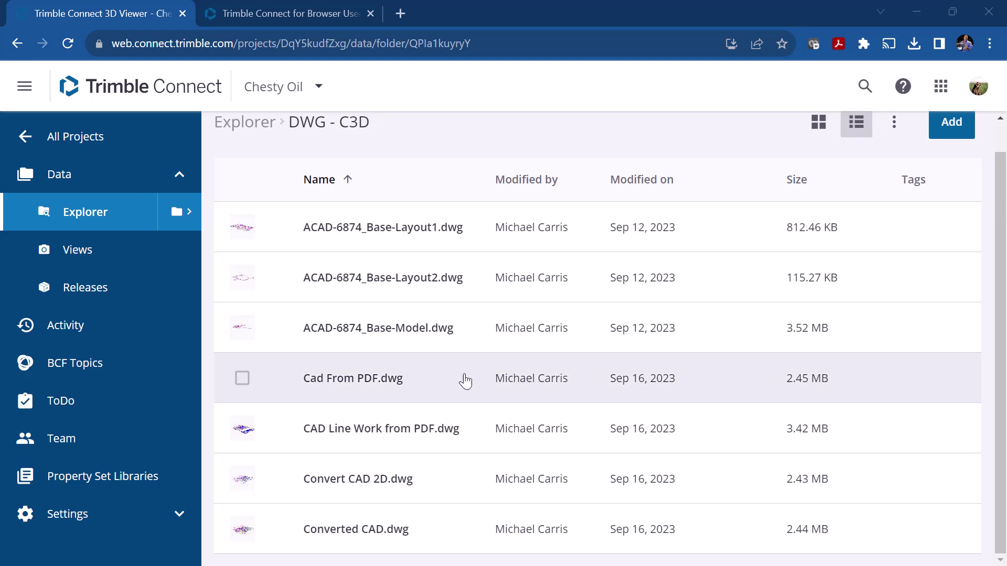
click(241, 479)
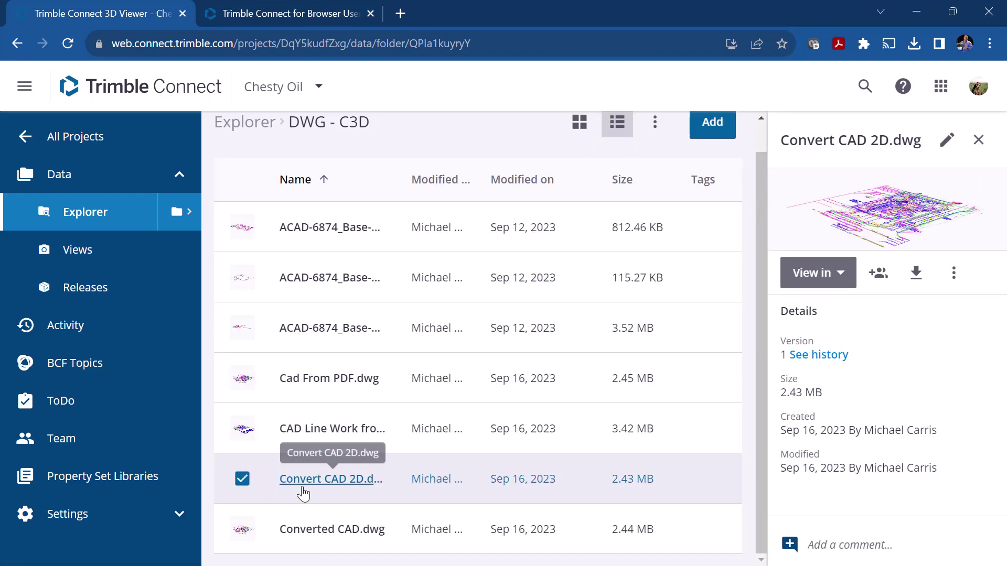
click(820, 286)
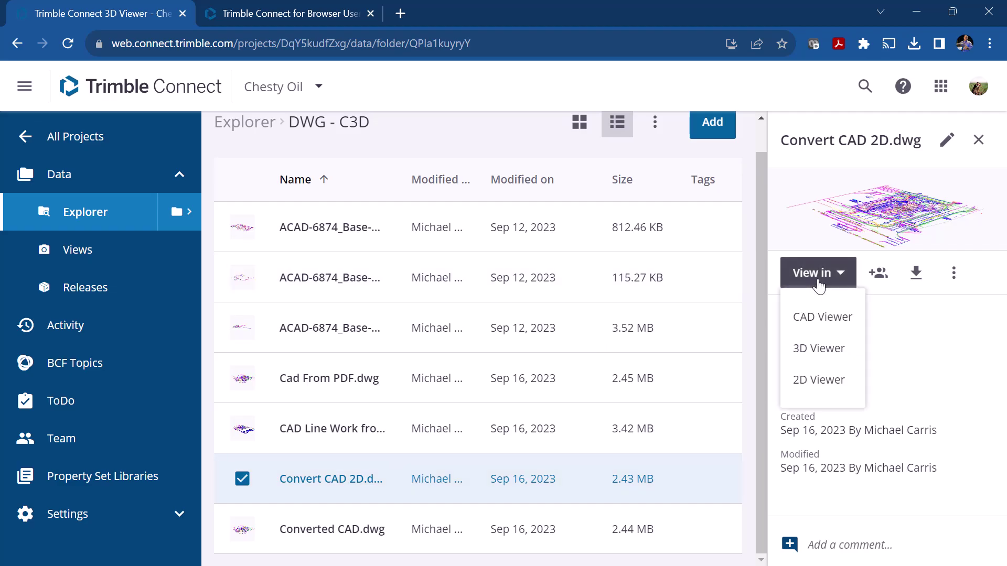
click(821, 350)
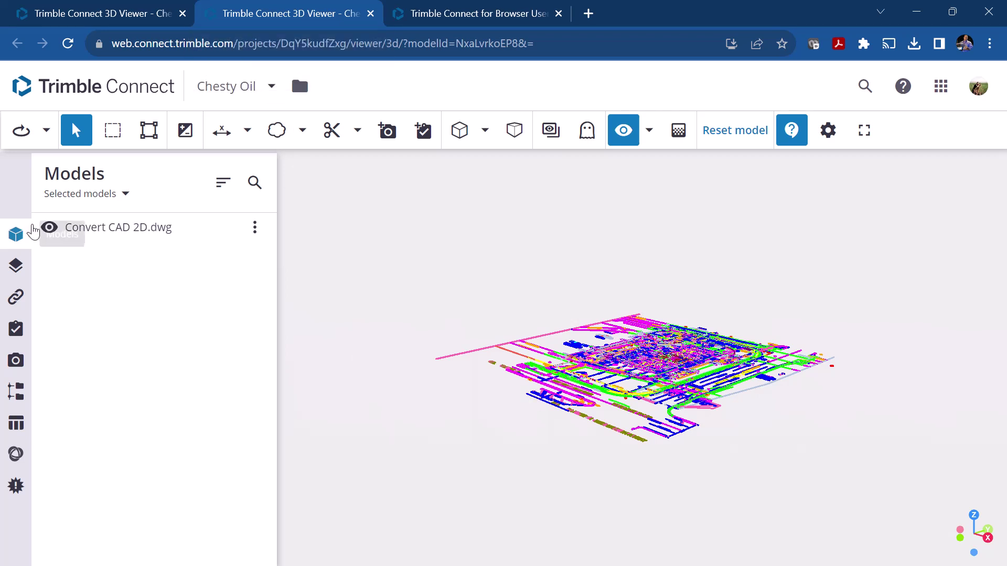
- Measure the perpendicular distance across the opening between the two curb returns, alongside the drawing's 36' dimension
scroll(608, 382, up, 5)
drag(618, 430, 674, 445)
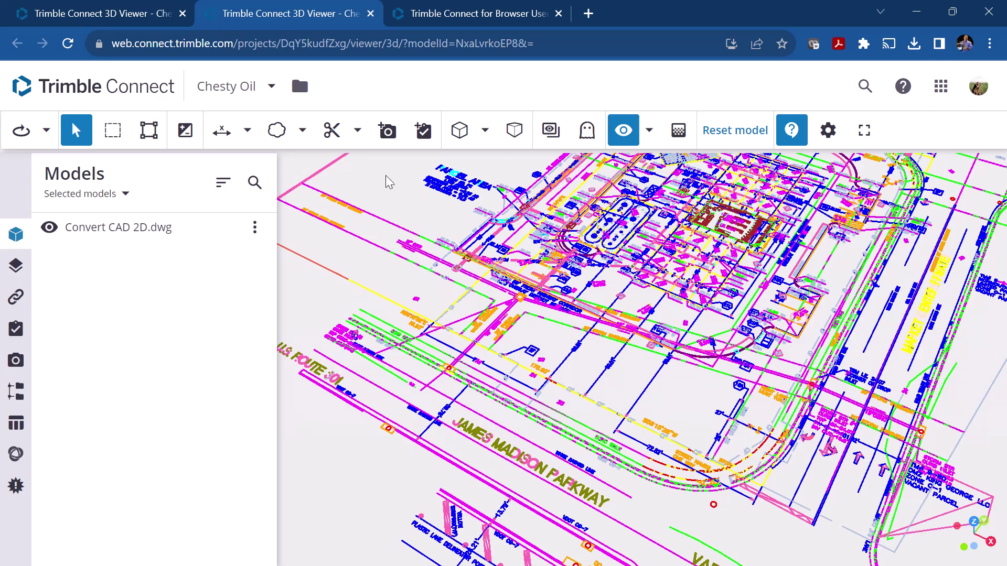
scroll(590, 279, down, 5)
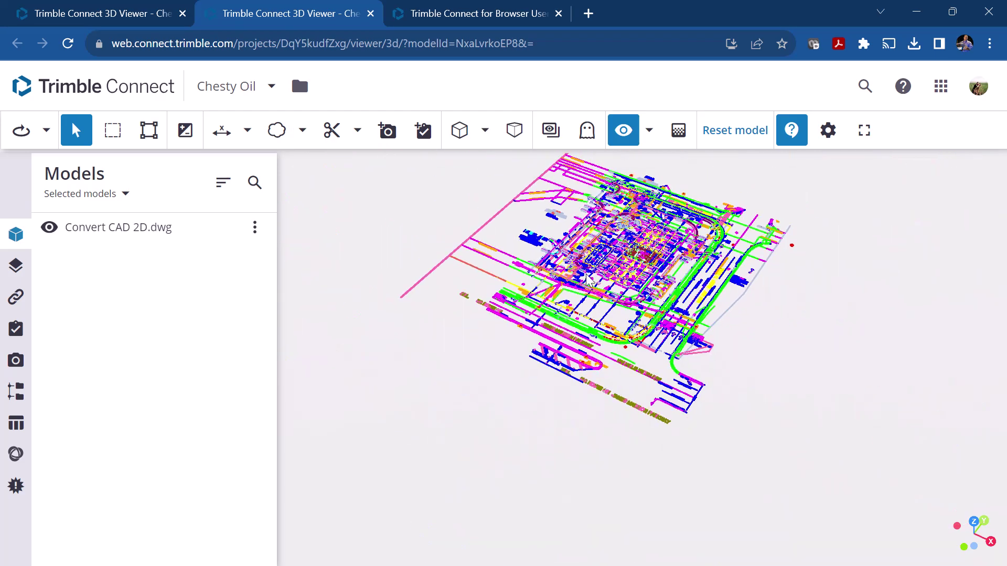
scroll(611, 177, up, 5)
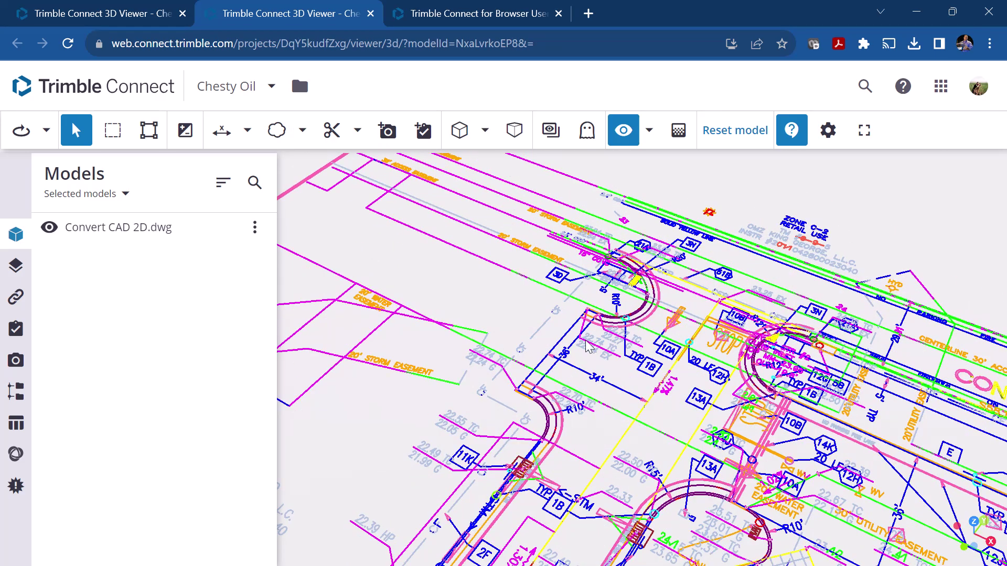
scroll(587, 346, up, 2)
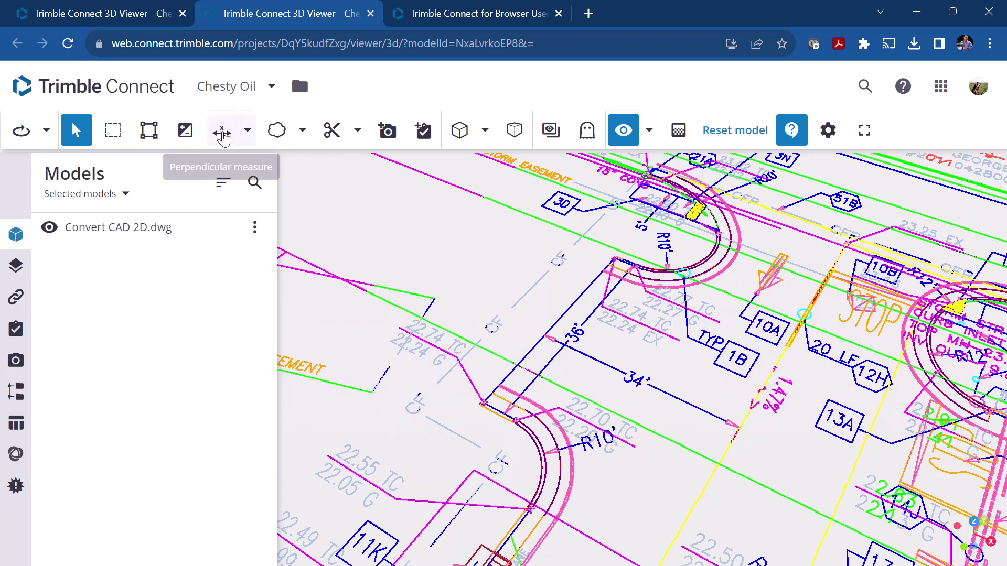
click(222, 134)
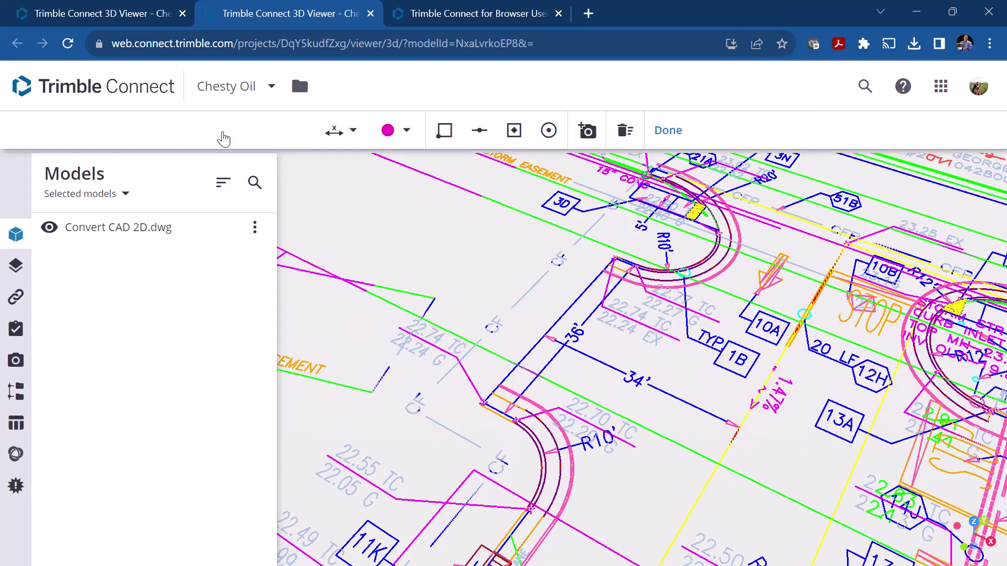
click(348, 131)
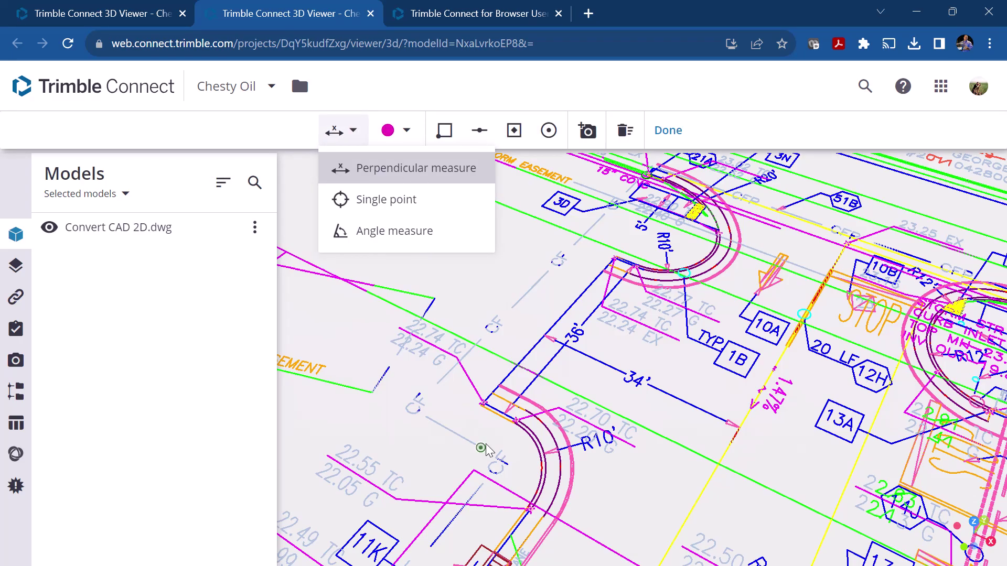
click(505, 415)
click(505, 416)
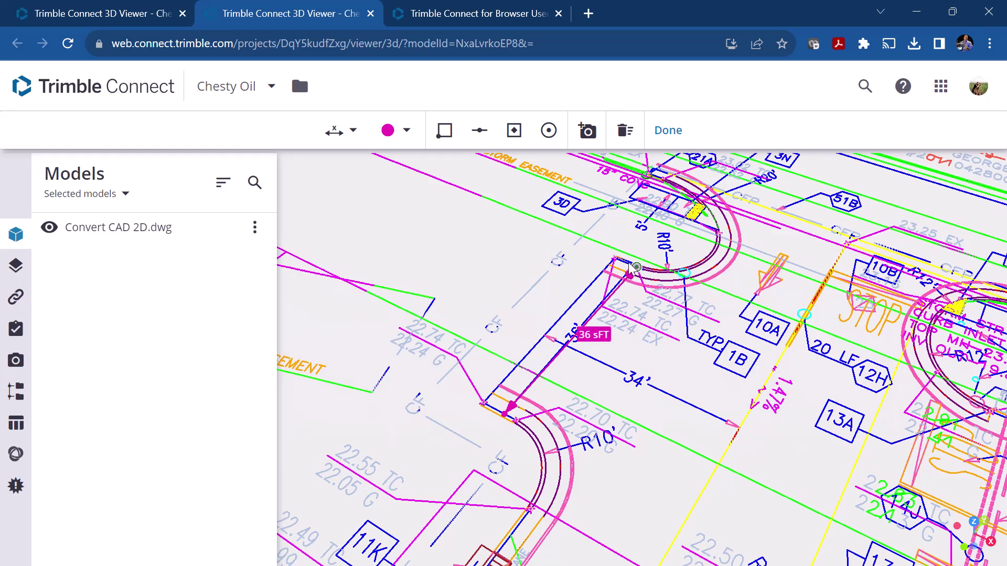
scroll(636, 267, up, 5)
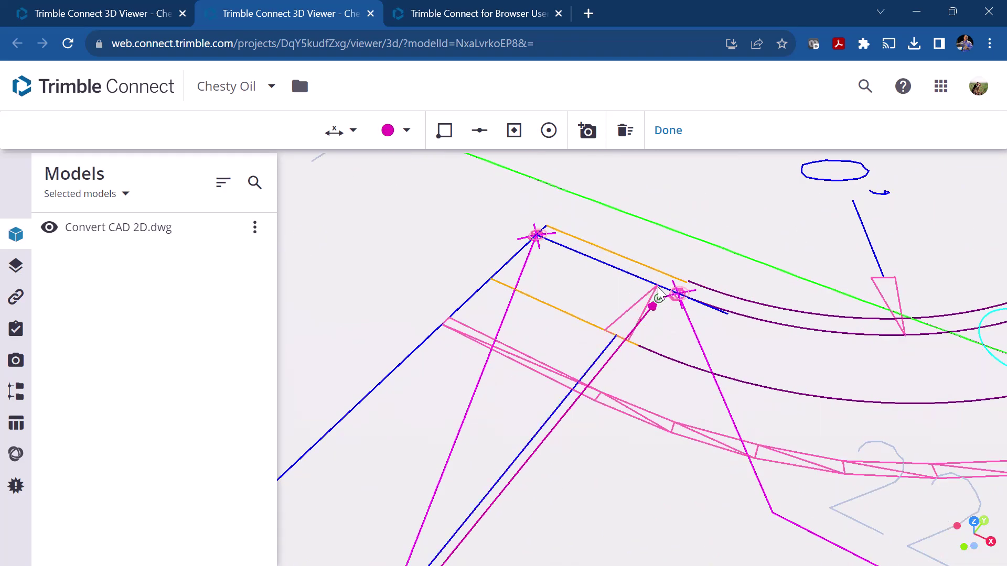
scroll(662, 281, up, 3)
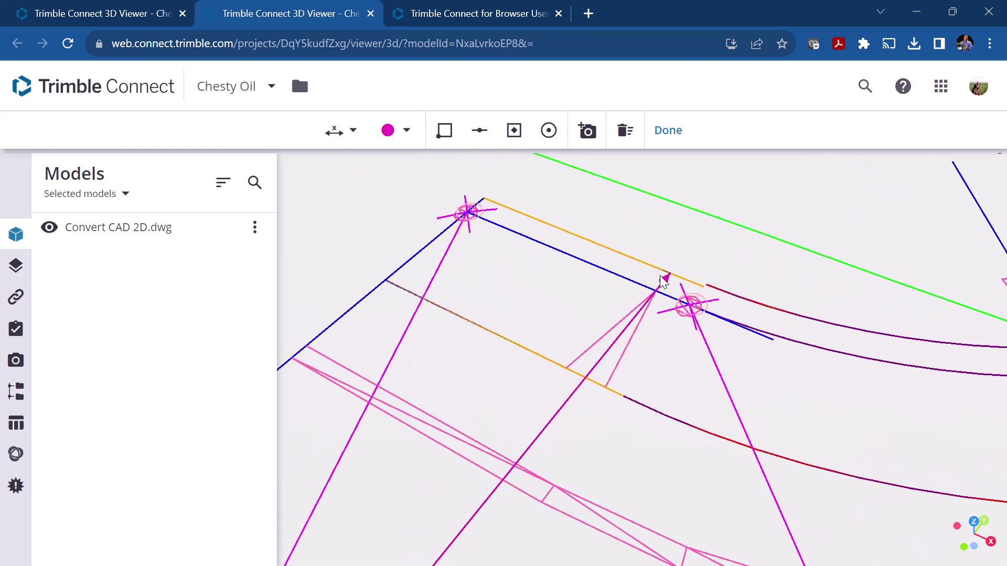
scroll(662, 280, up, 4)
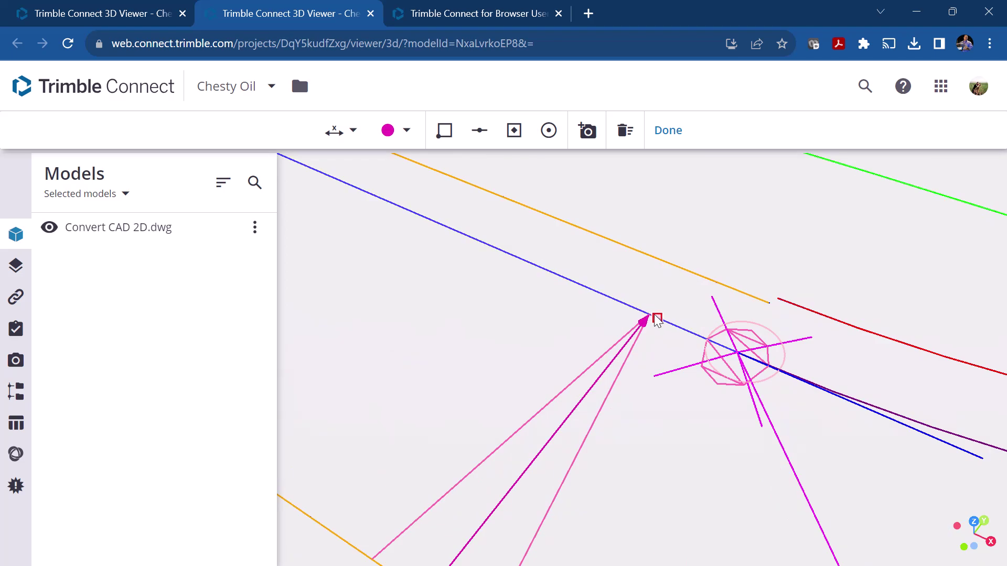
click(658, 321)
scroll(662, 342, down, 5)
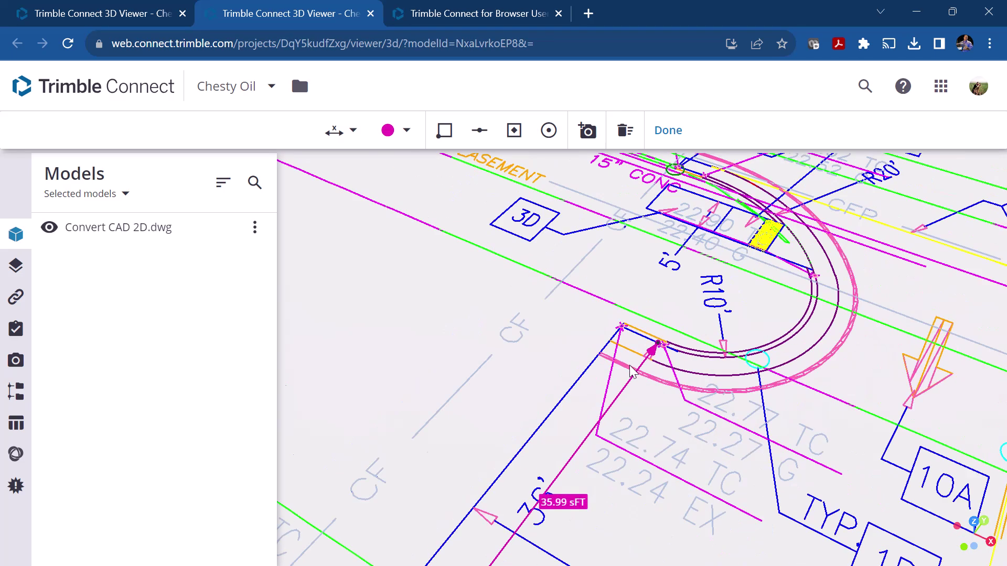
scroll(631, 371, down, 3)
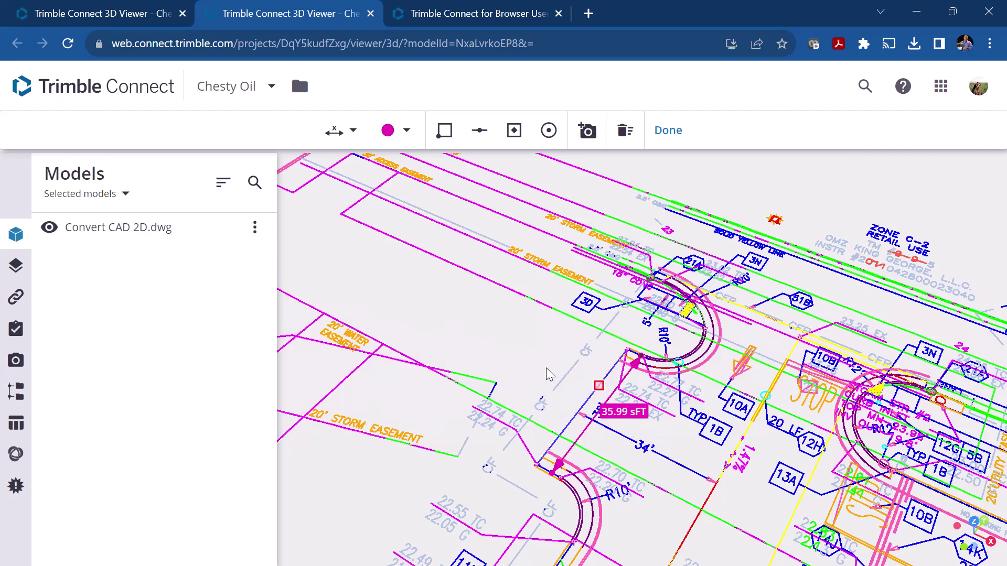
click(668, 130)
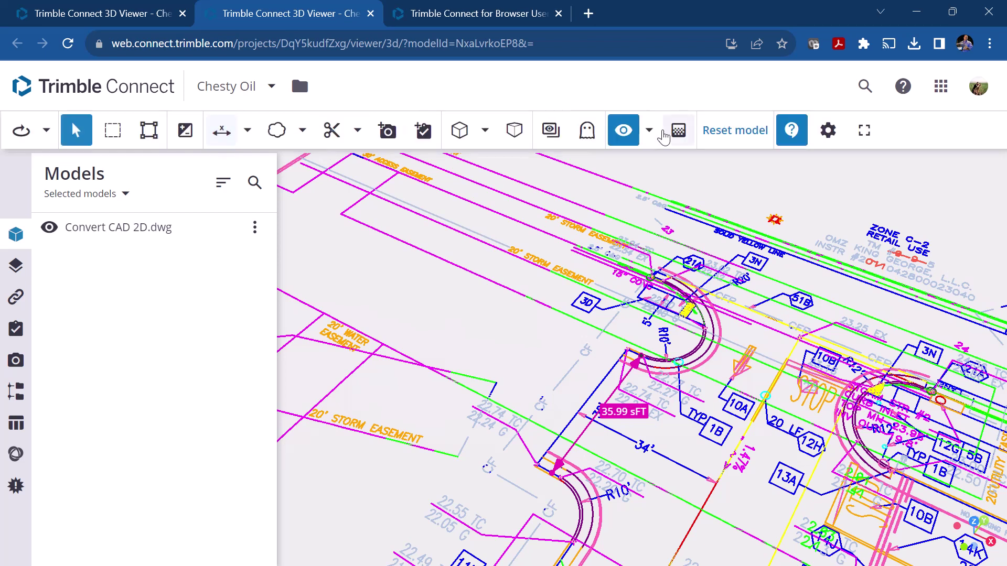
- Close the drawing's 3D Viewer tab and open the VCL Models folder in the project's Explorer
click(593, 330)
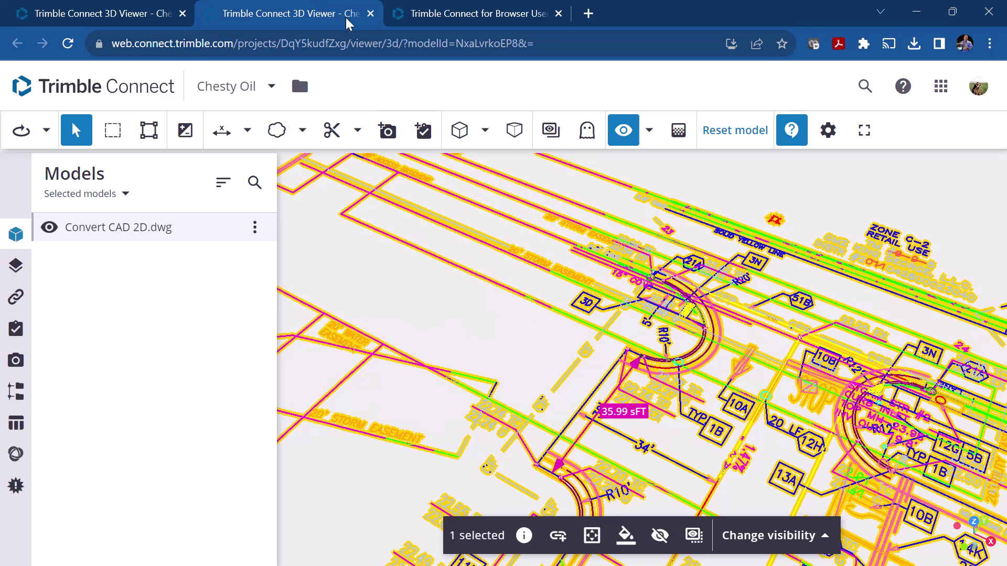
click(371, 14)
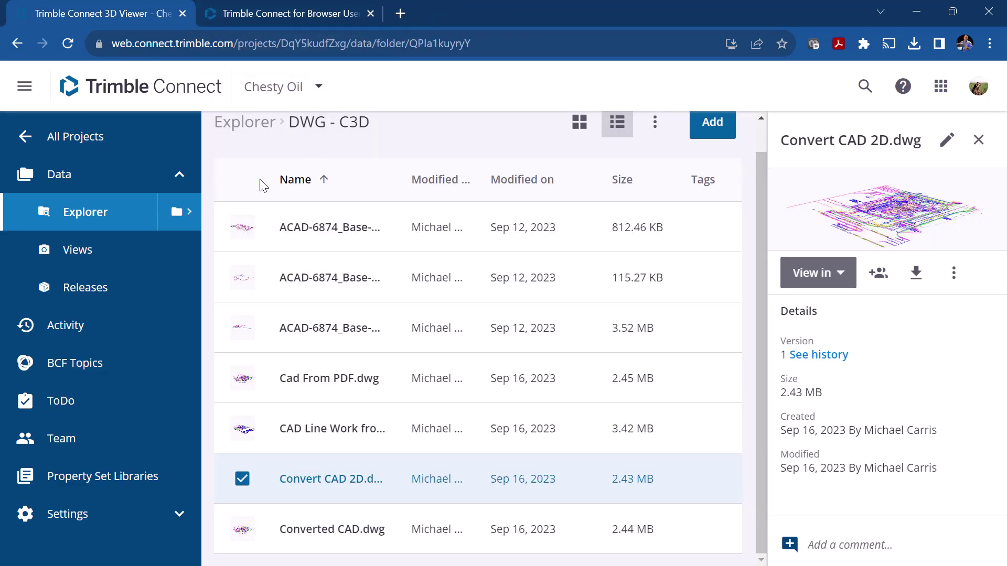
click(98, 218)
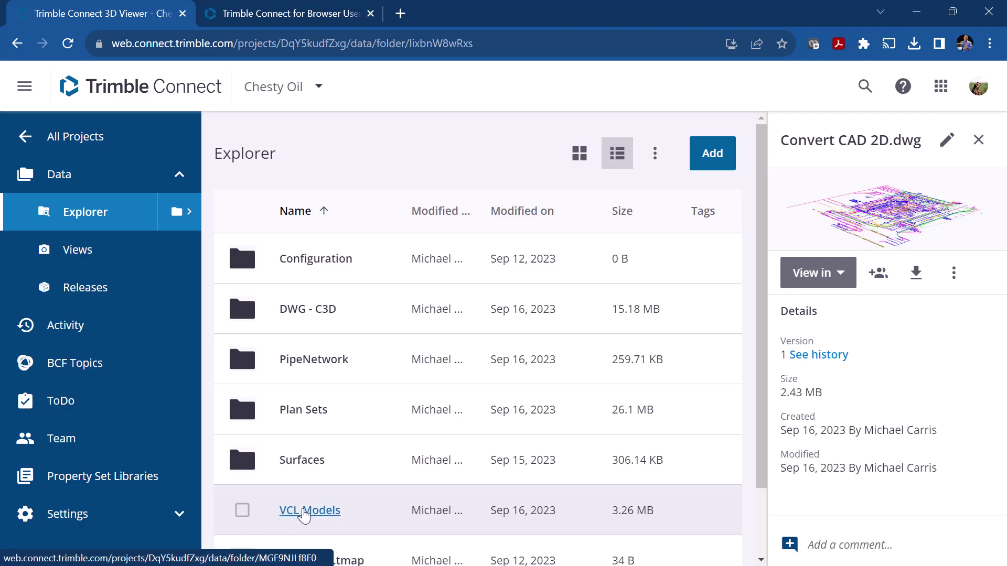
click(308, 512)
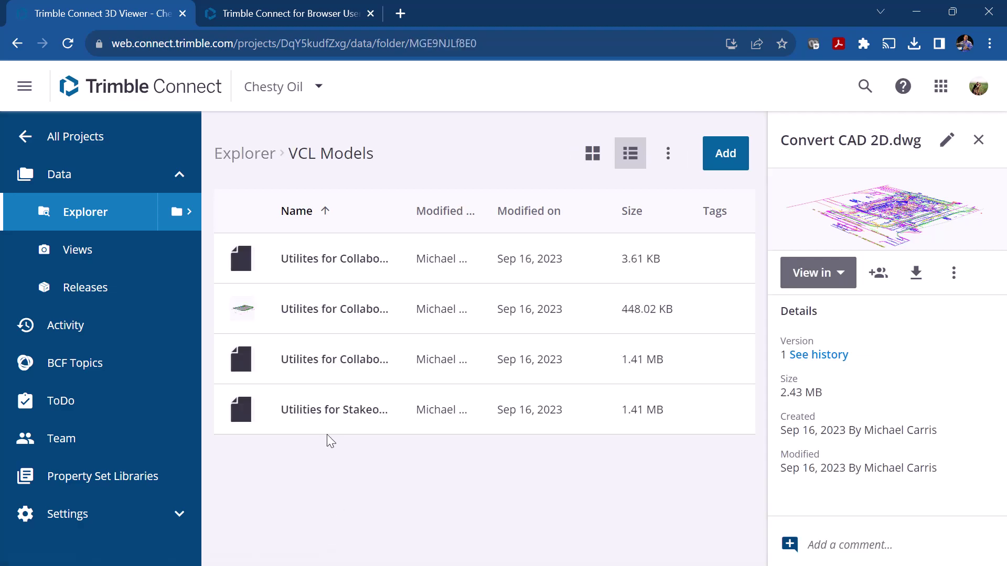
- Open Utilites for Collaboration.trb in the 3D Viewer
click(242, 309)
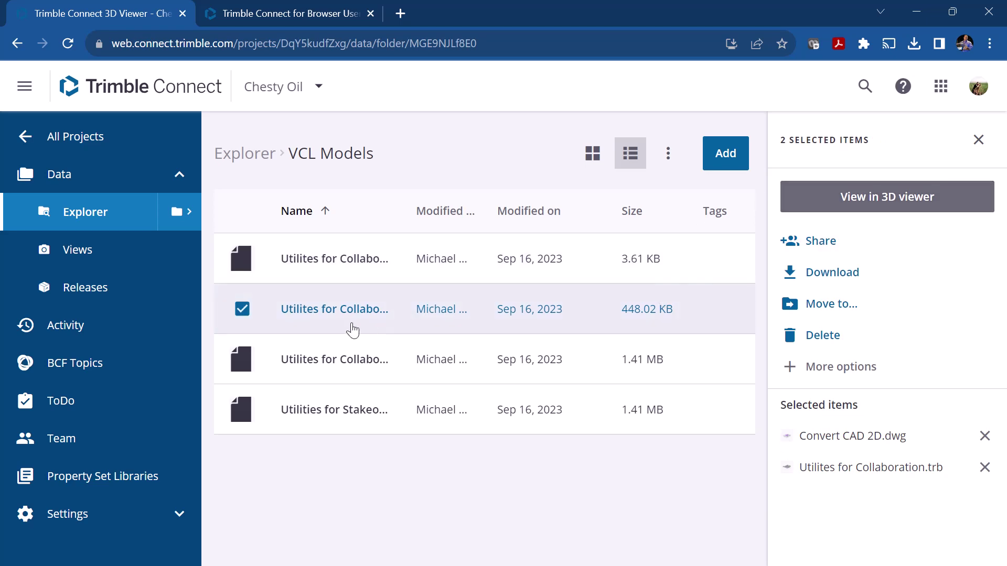
click(349, 311)
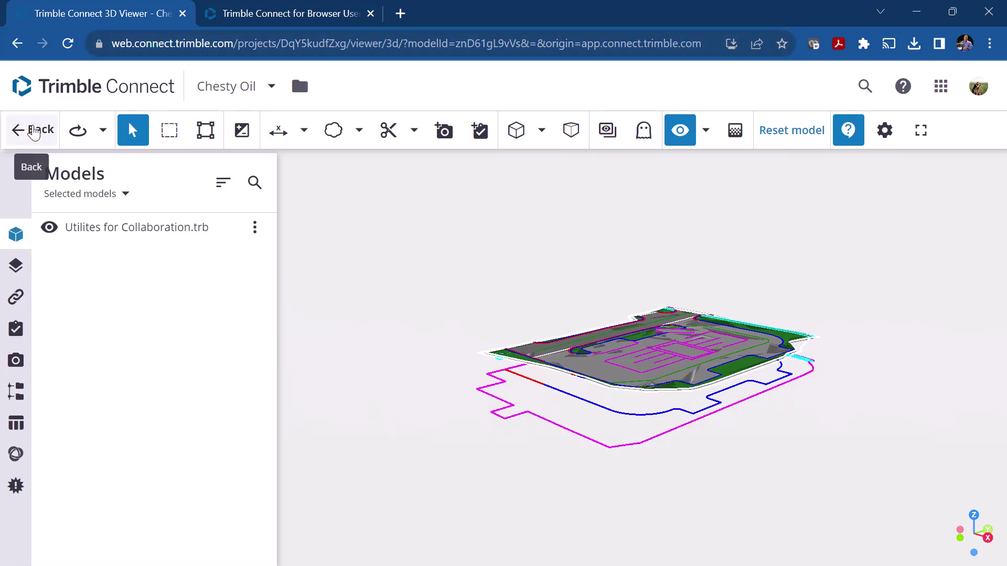
click(33, 131)
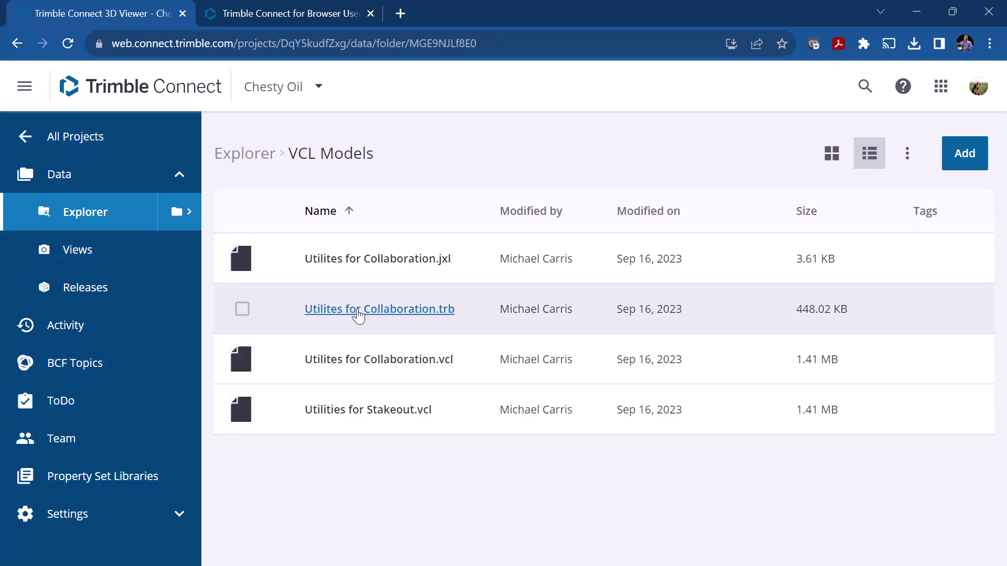
click(359, 312)
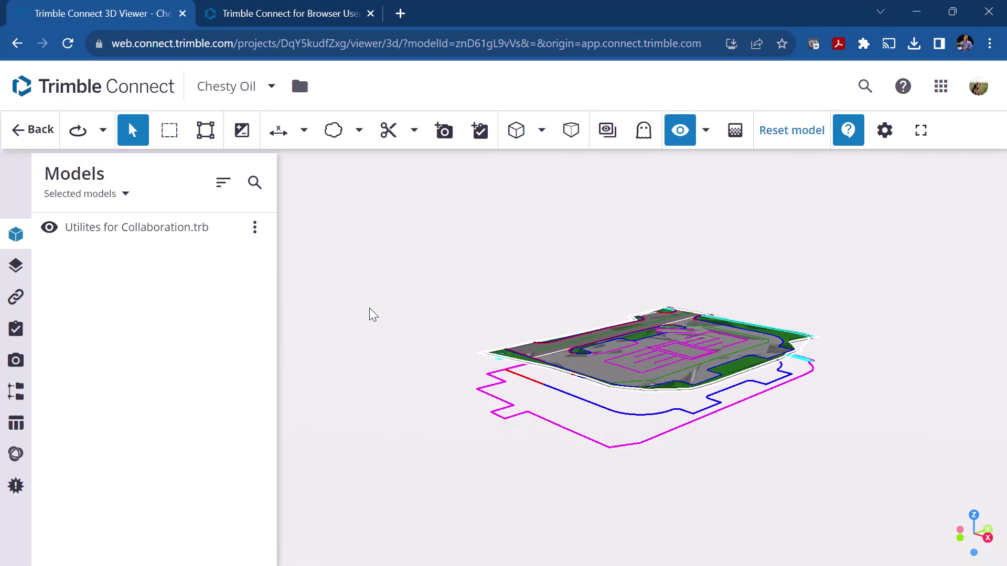
- Measure the curb opening along the pavement edge, between the pavement-side ends of the two curb returns
drag(590, 369, 651, 263)
scroll(636, 235, up, 3)
scroll(636, 235, up, 4)
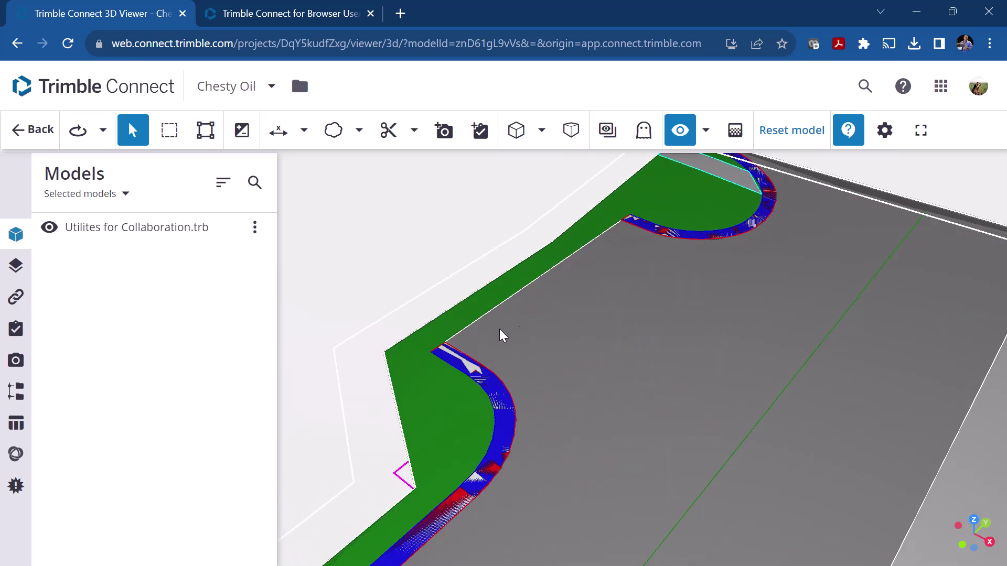
click(275, 141)
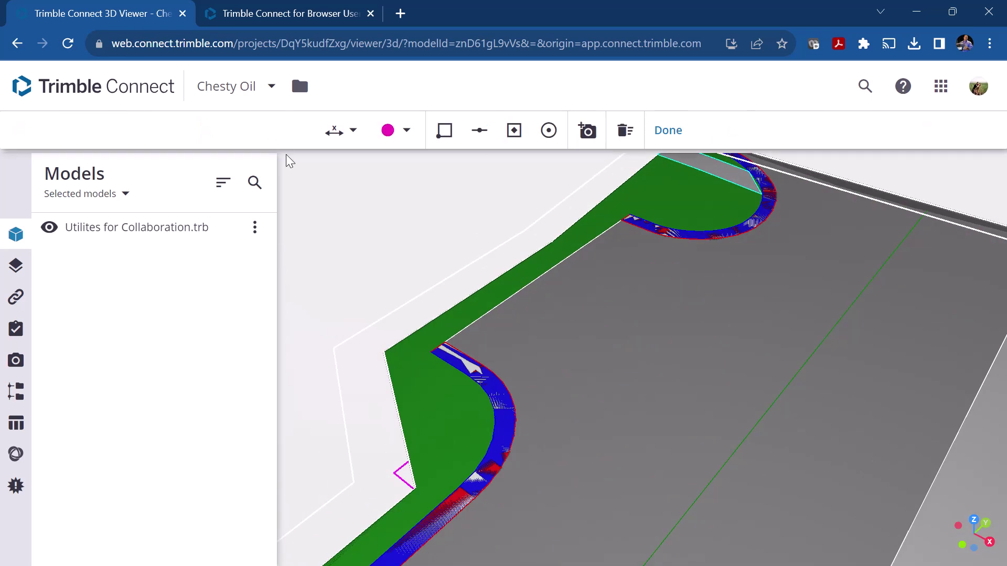
click(445, 344)
click(620, 222)
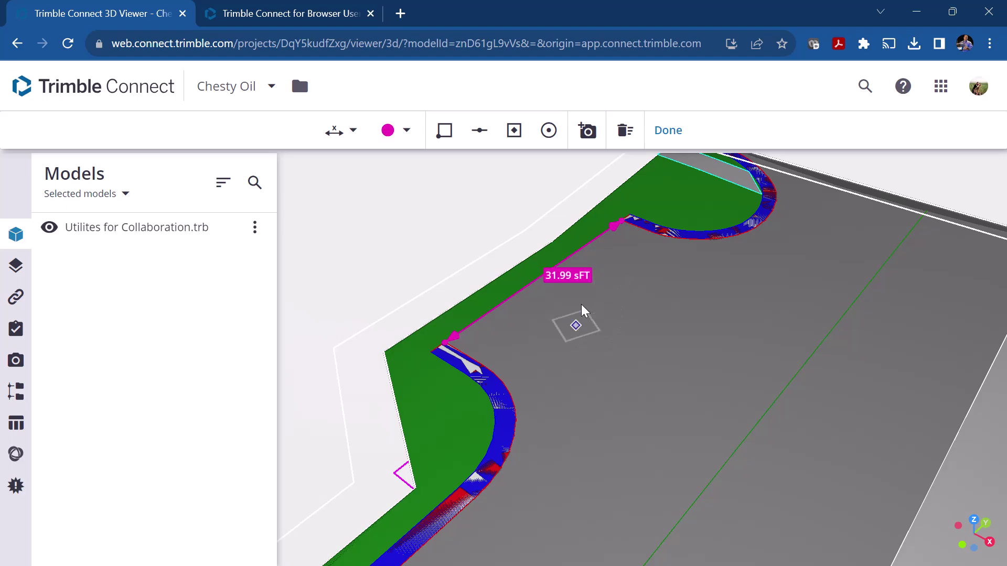
- Measure the same opening between the outer, grass-side ends of the two curb returns
scroll(586, 253, up, 3)
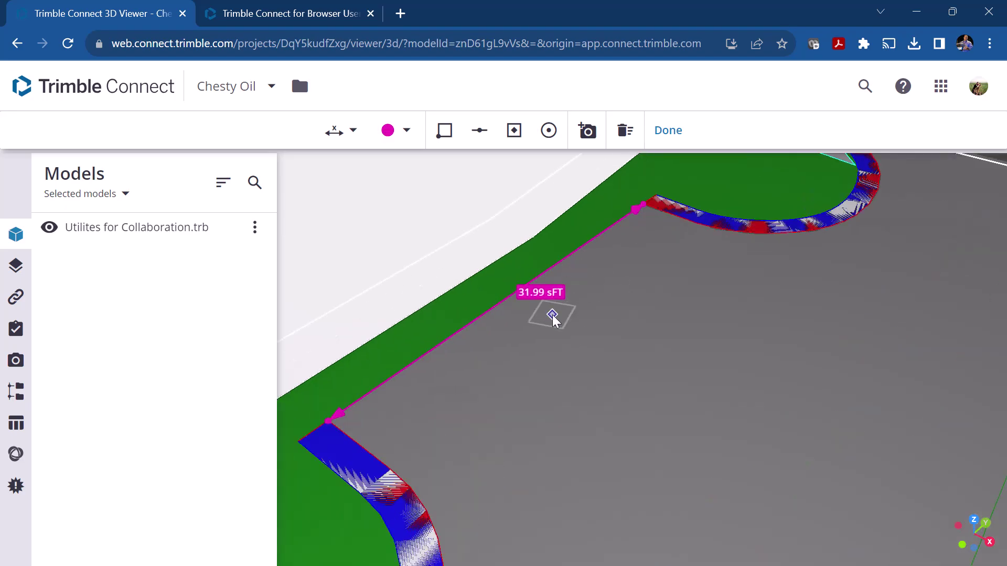
scroll(615, 257, down, 2)
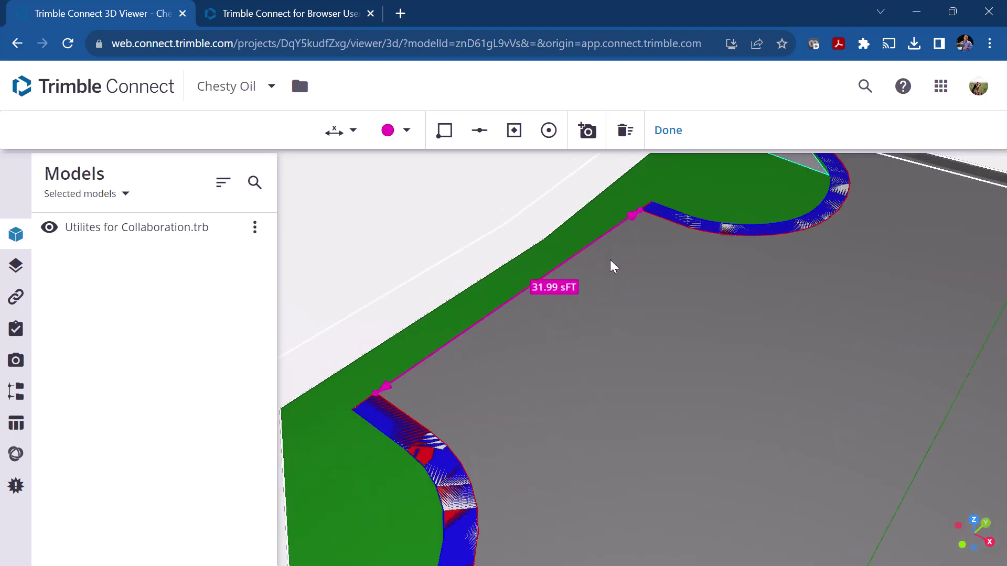
click(350, 413)
click(653, 201)
scroll(625, 369, down, 3)
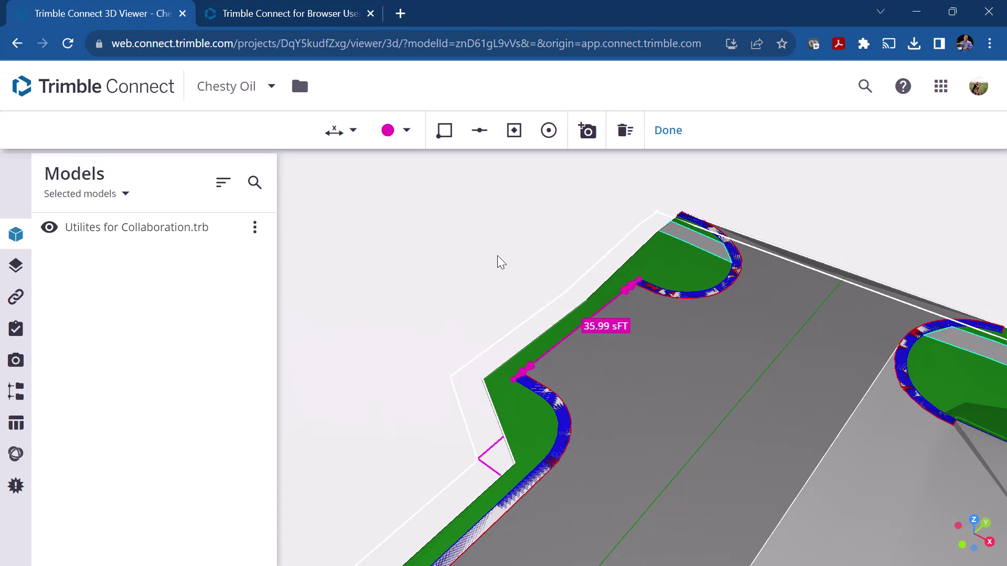
click(666, 134)
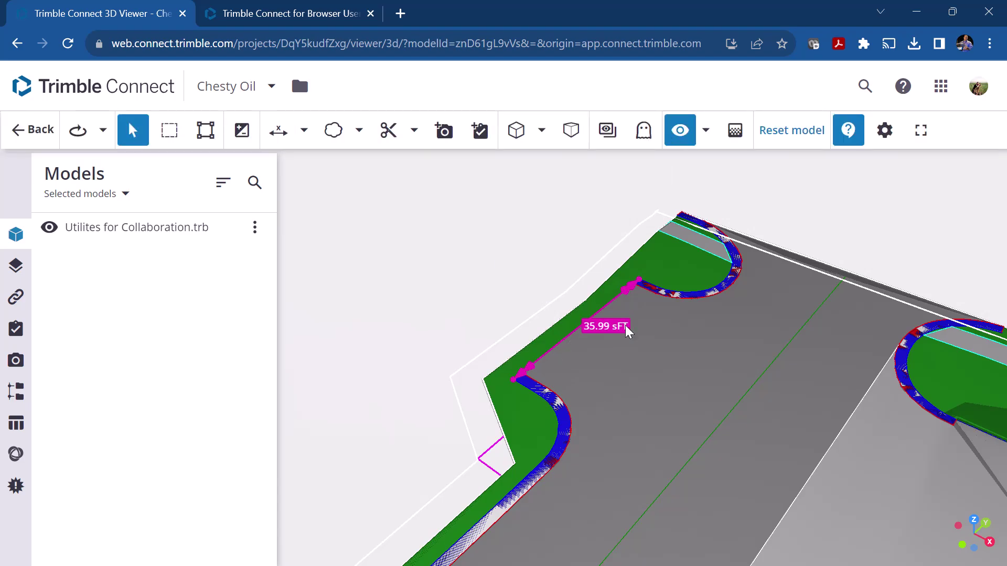
- Delete both curb opening measurements from the 3D model
click(617, 327)
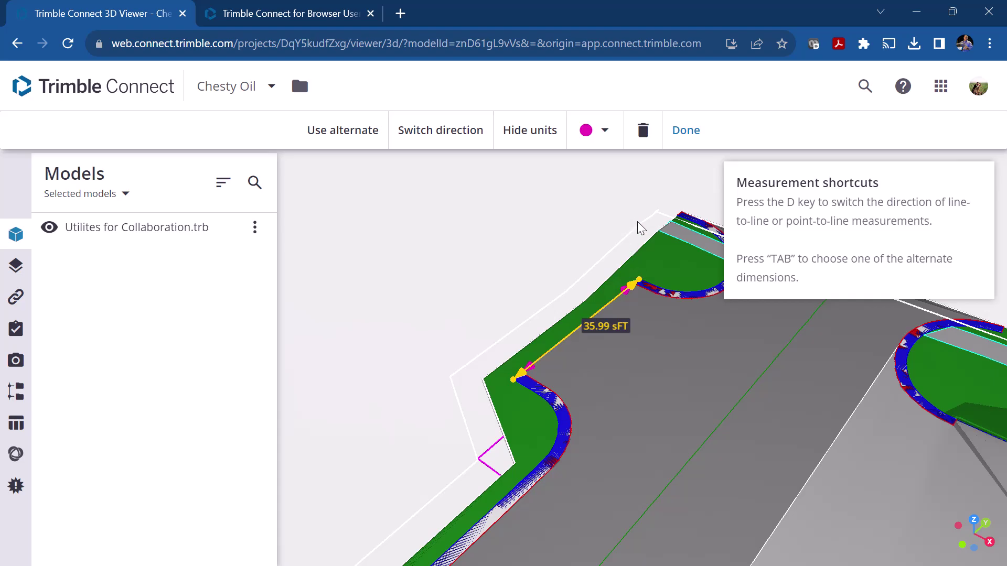
click(649, 151)
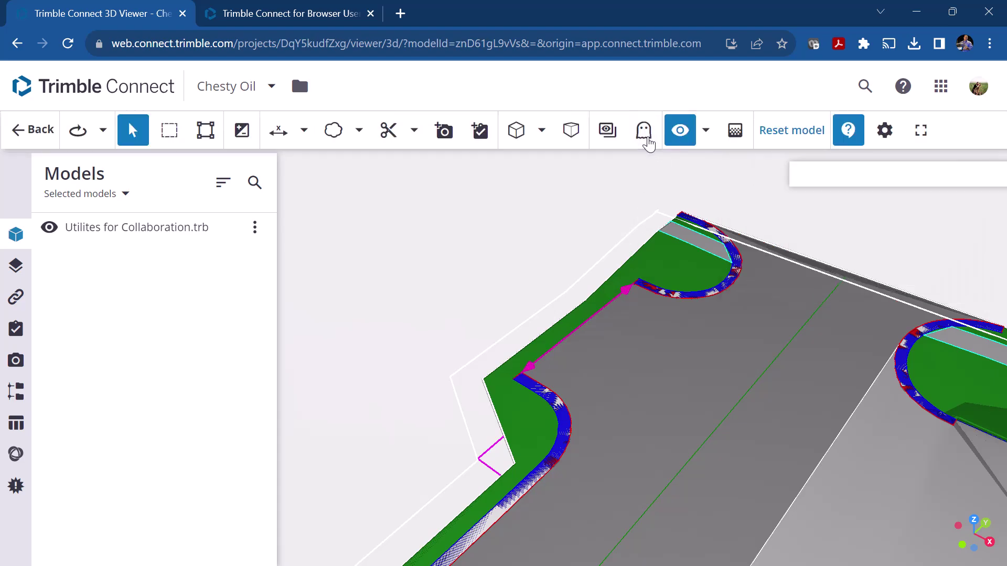
click(607, 306)
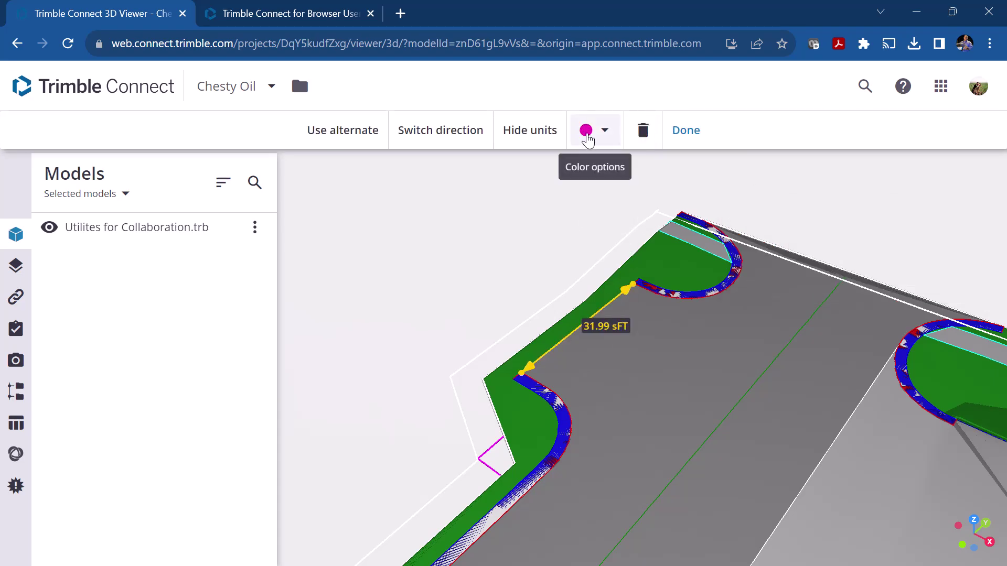
click(643, 131)
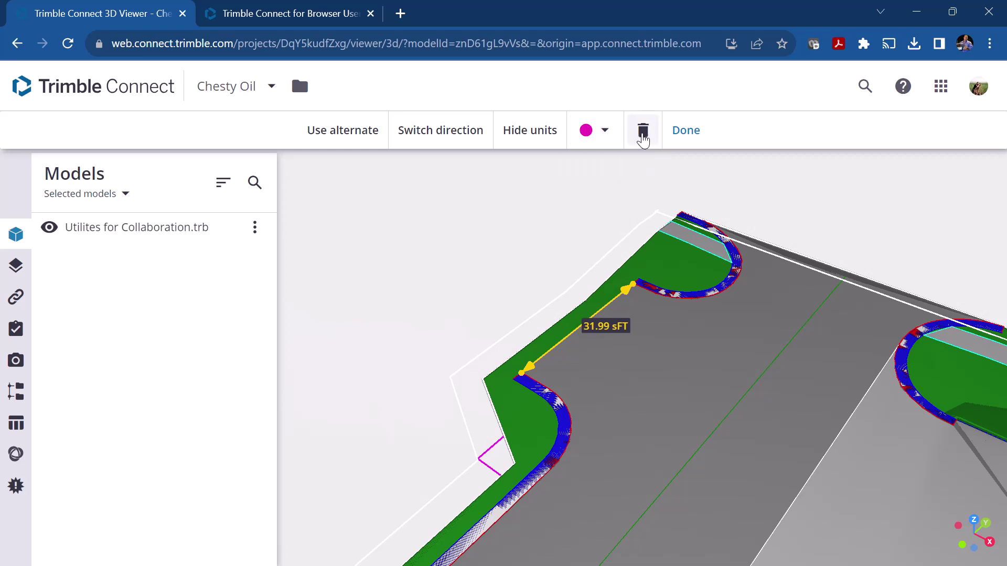
- Examine the whole site model from farther out and at a low angle, including the linework lying beneath the surface
scroll(632, 407, down, 8)
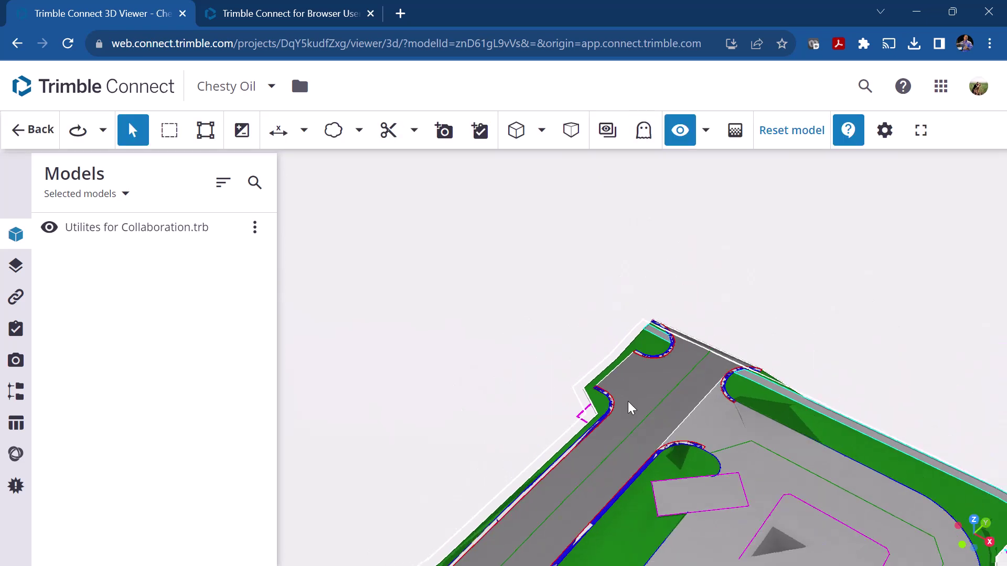
scroll(622, 409, up, 3)
scroll(603, 419, down, 4)
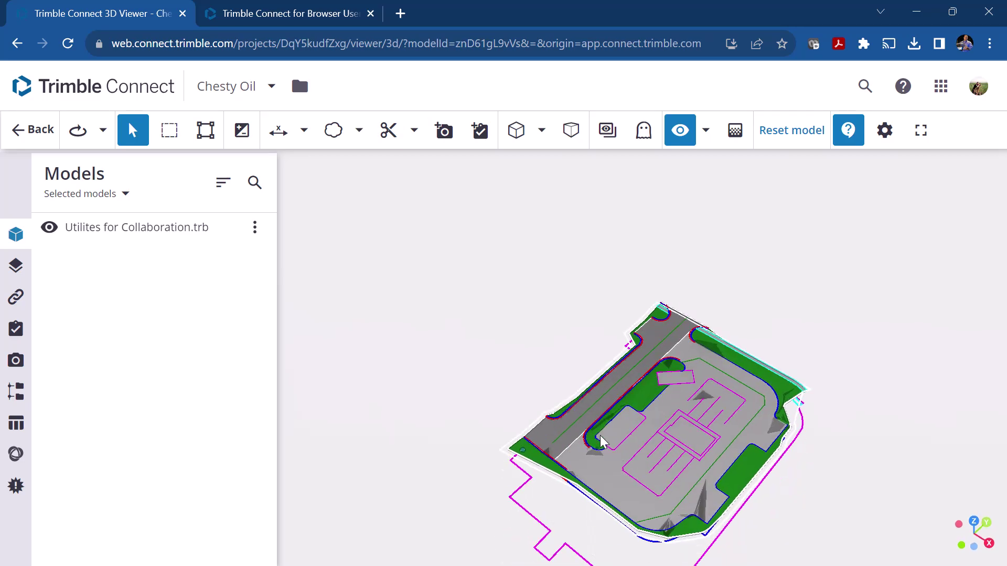
drag(628, 443, 618, 398)
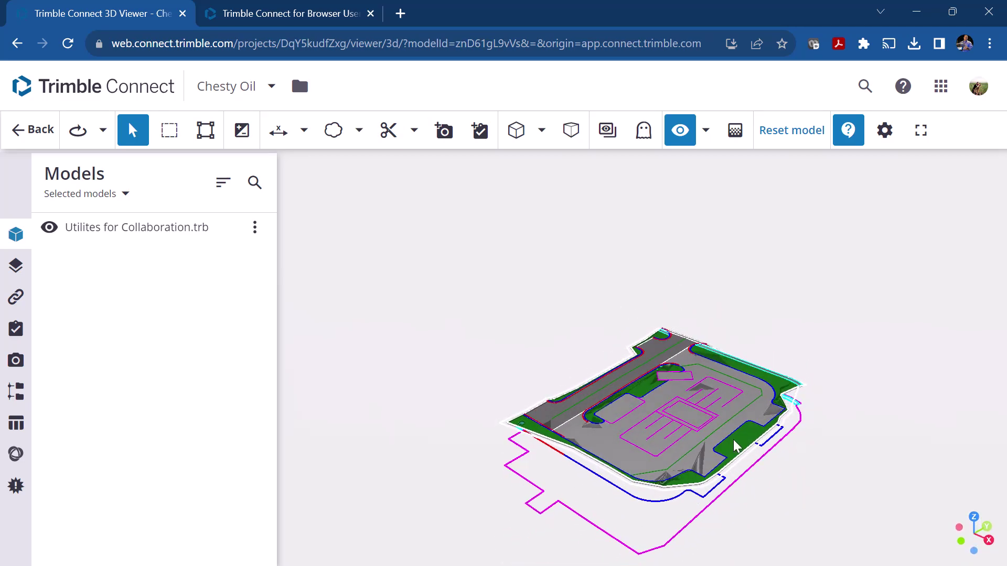
mouse_move(677, 353)
mouse_down()
mouse_move(699, 360)
mouse_move(566, 340)
mouse_move(666, 349)
mouse_up()
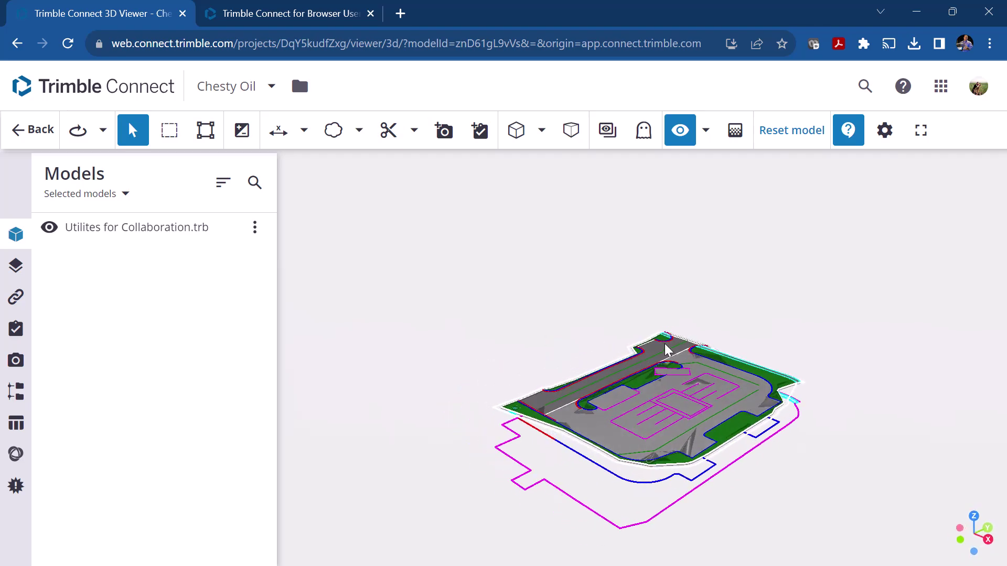
scroll(660, 454, up, 5)
scroll(660, 453, down, 5)
scroll(659, 453, up, 4)
scroll(658, 451, down, 5)
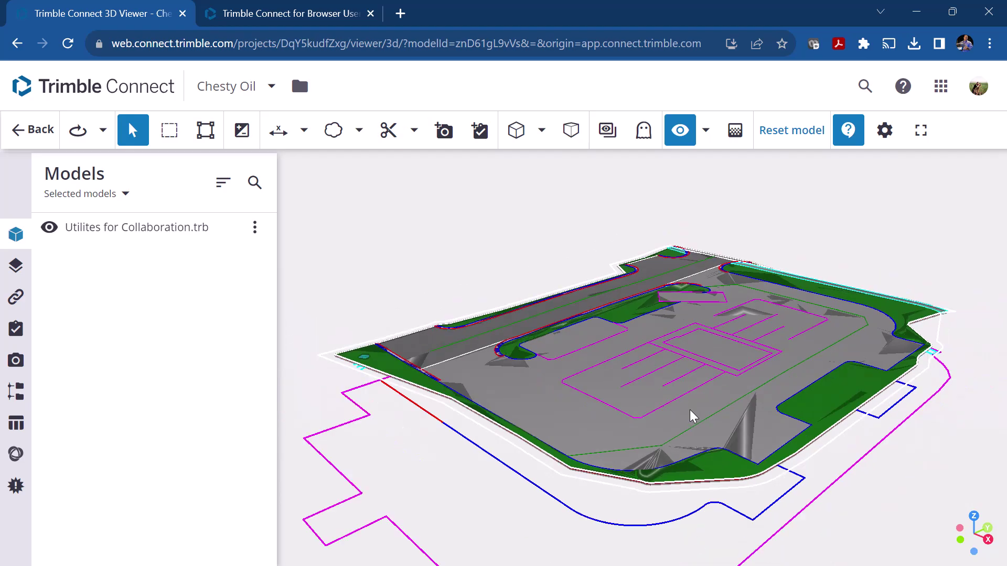
- View the model from the side, top and front, ending in the top view
click(961, 530)
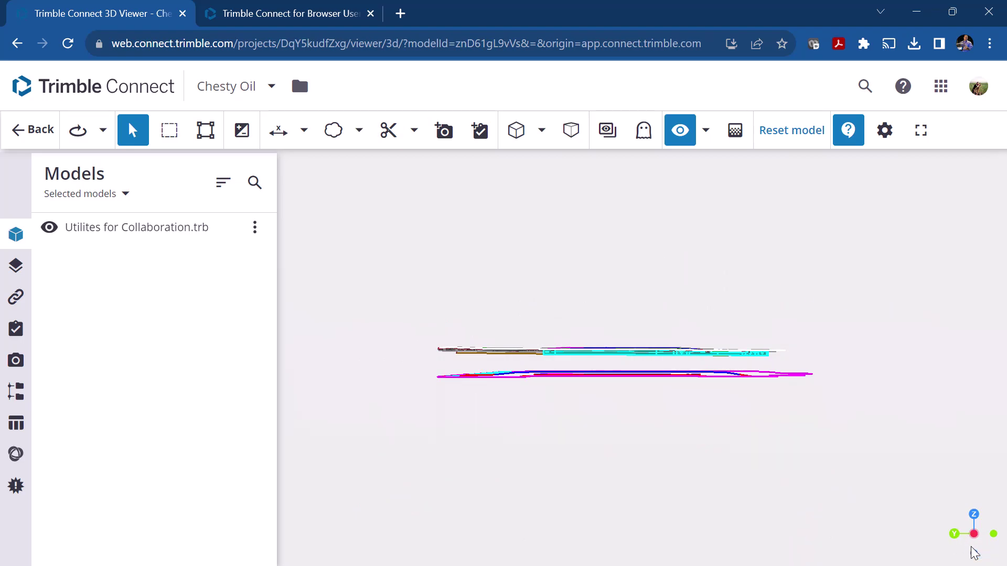
click(975, 516)
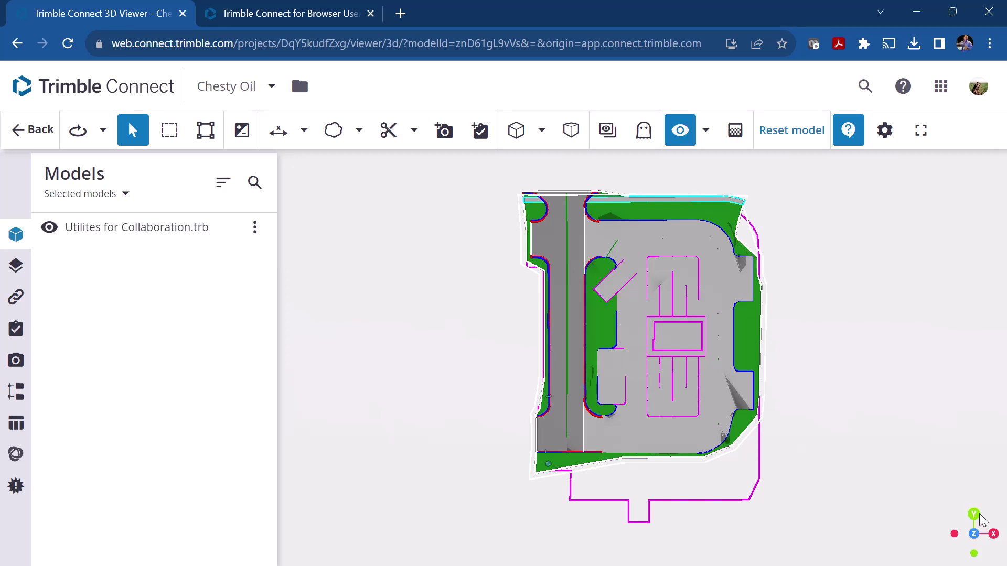
click(974, 554)
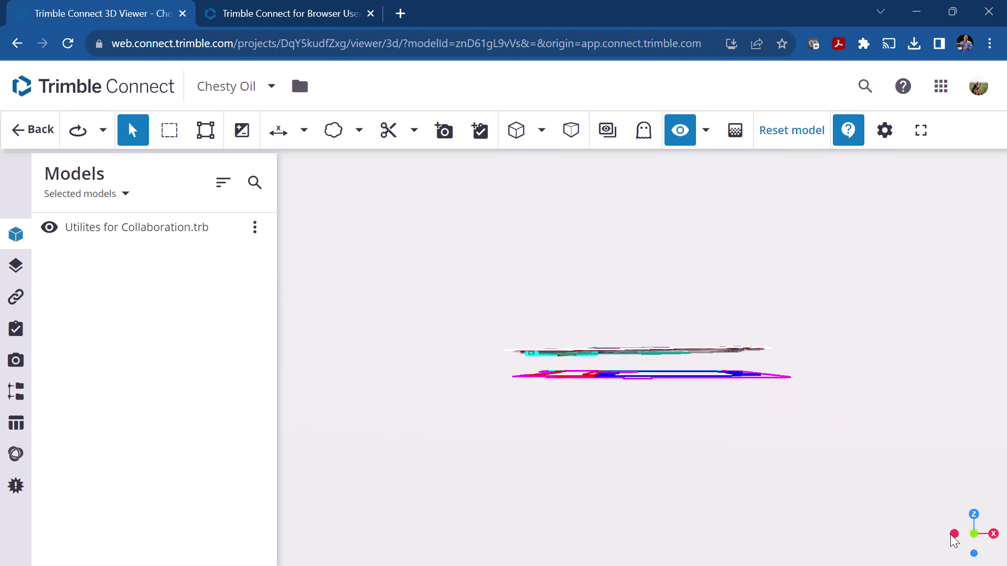
click(974, 514)
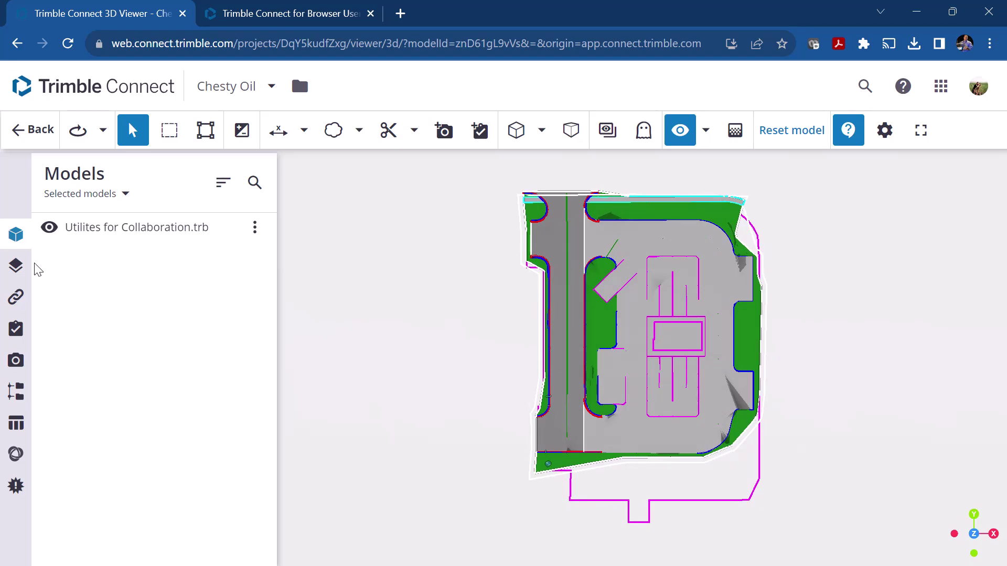
- Hide the FD with subgrades adjusted, FD with topsoil absent and Finished design layers
click(16, 267)
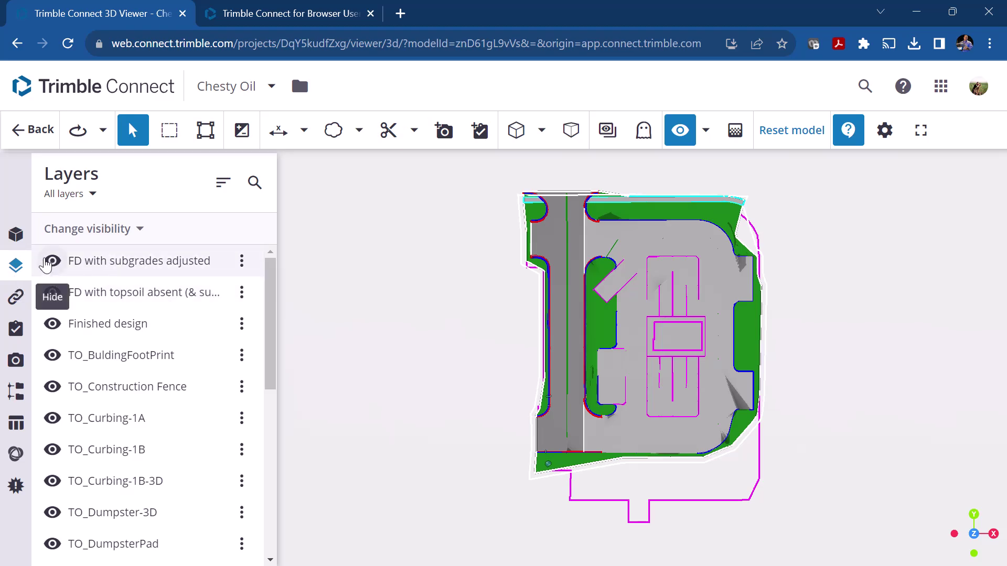
click(52, 260)
click(52, 292)
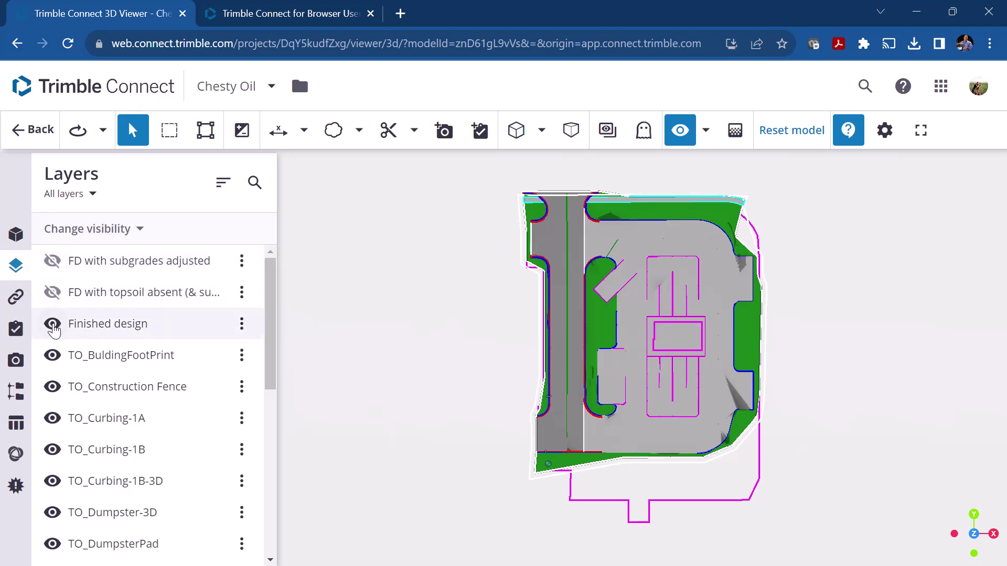
click(53, 324)
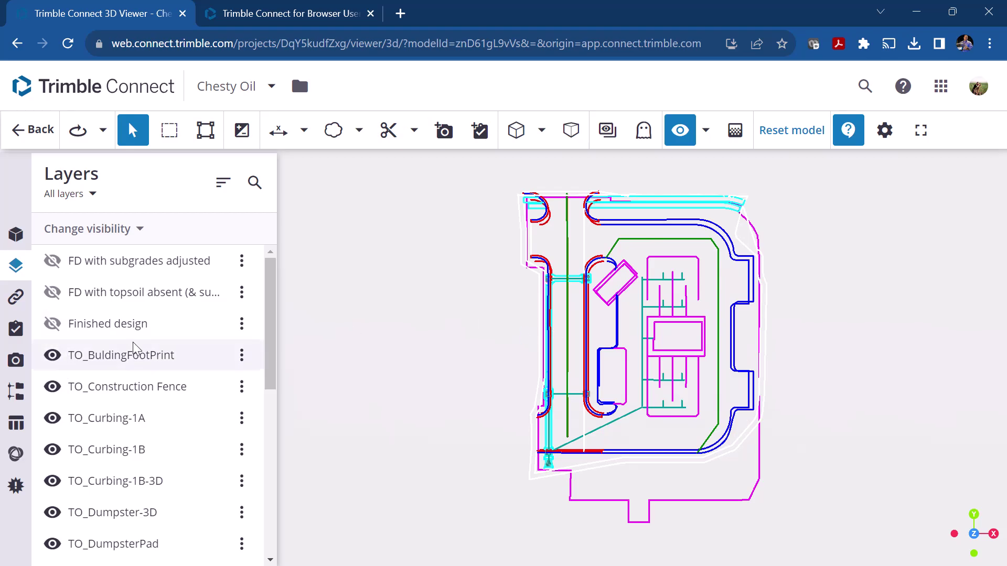
click(57, 325)
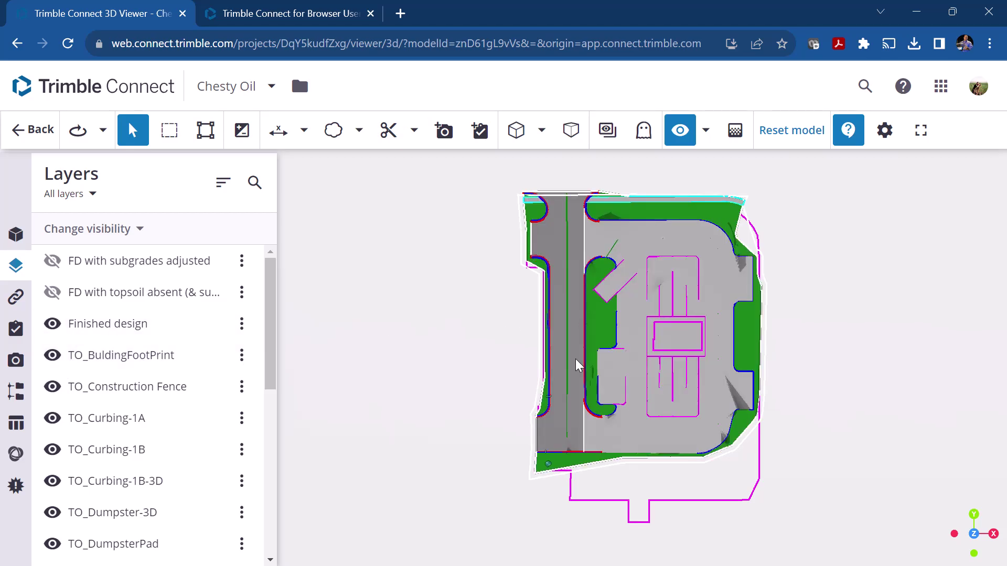
click(52, 326)
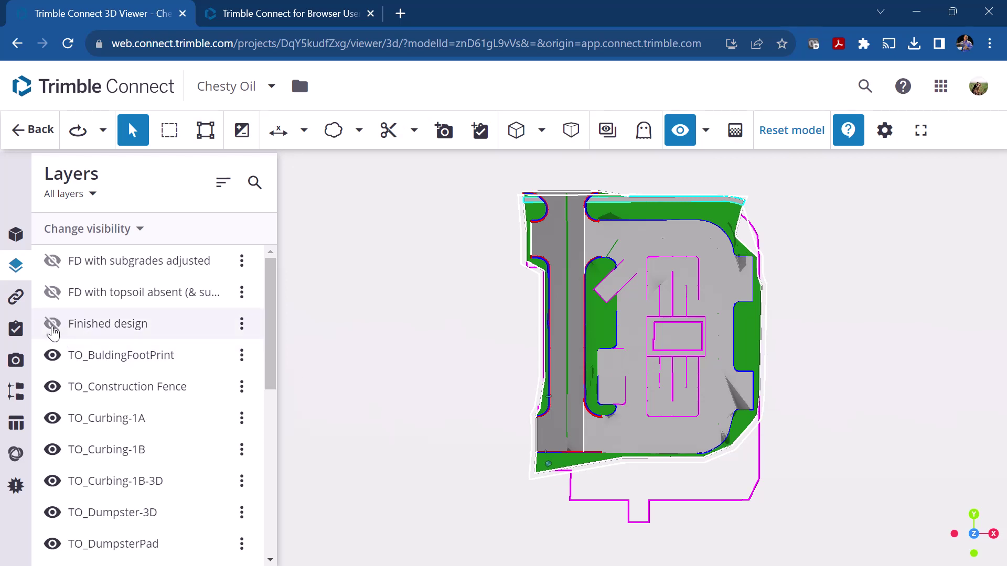
- Inspect the underground storm structures at the site's corner and show the Finished design layer over them
drag(725, 458, 745, 488)
drag(692, 427, 913, 380)
scroll(574, 503, up, 5)
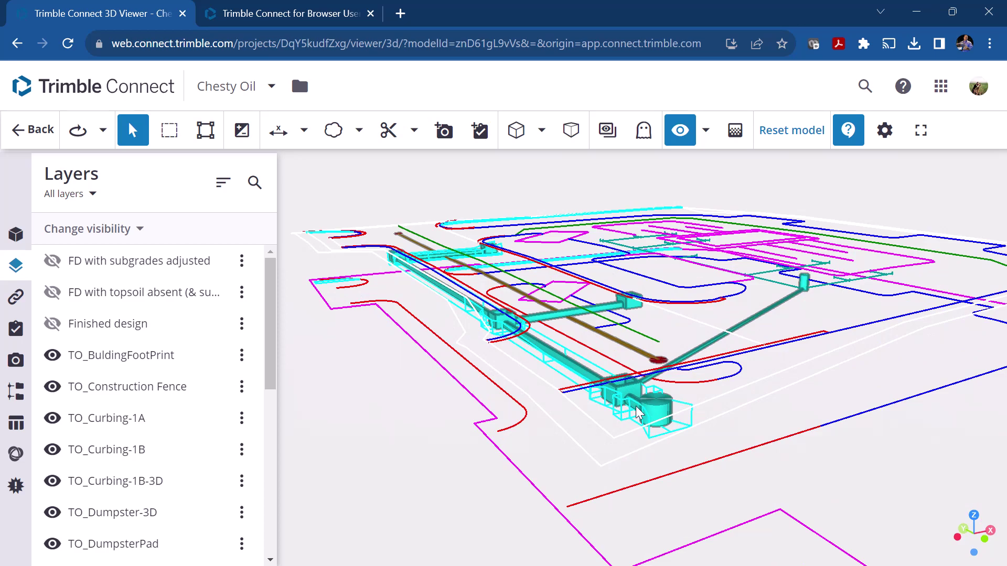
click(52, 324)
scroll(749, 376, up, 3)
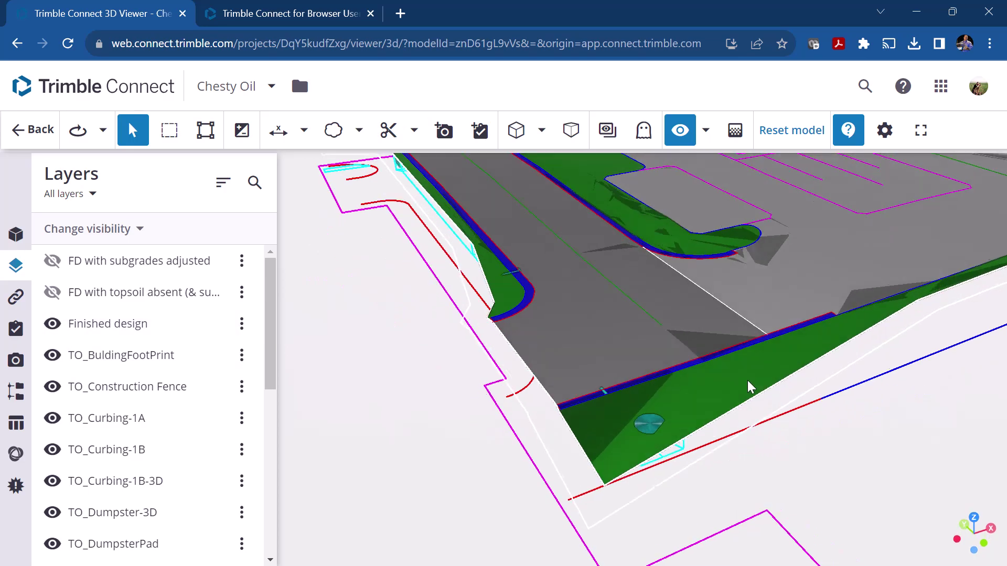
- Hide the Finished design layer again and try a rectangular selection around the corner storm structures, clearing it when done
click(171, 135)
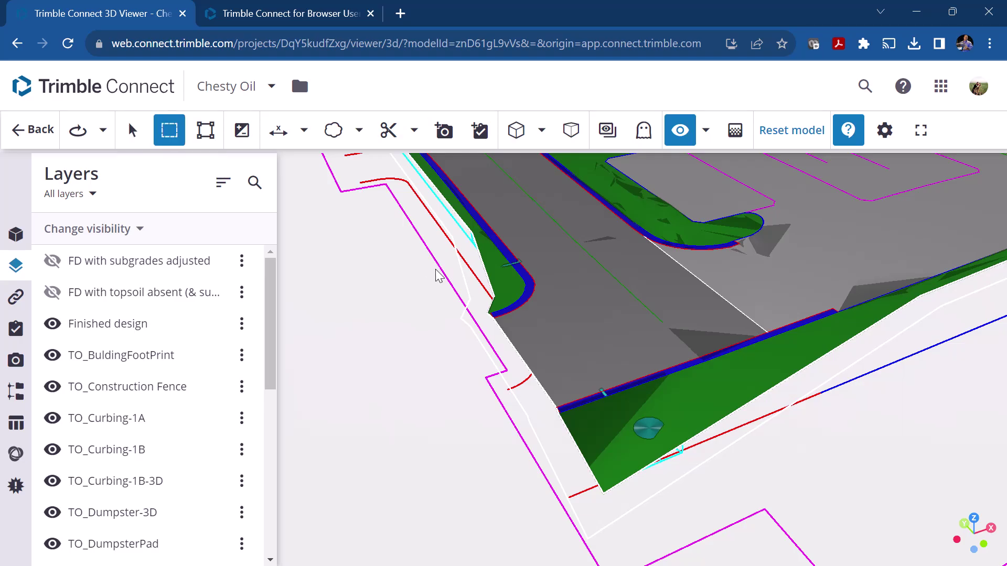
click(52, 327)
drag(466, 300, 774, 486)
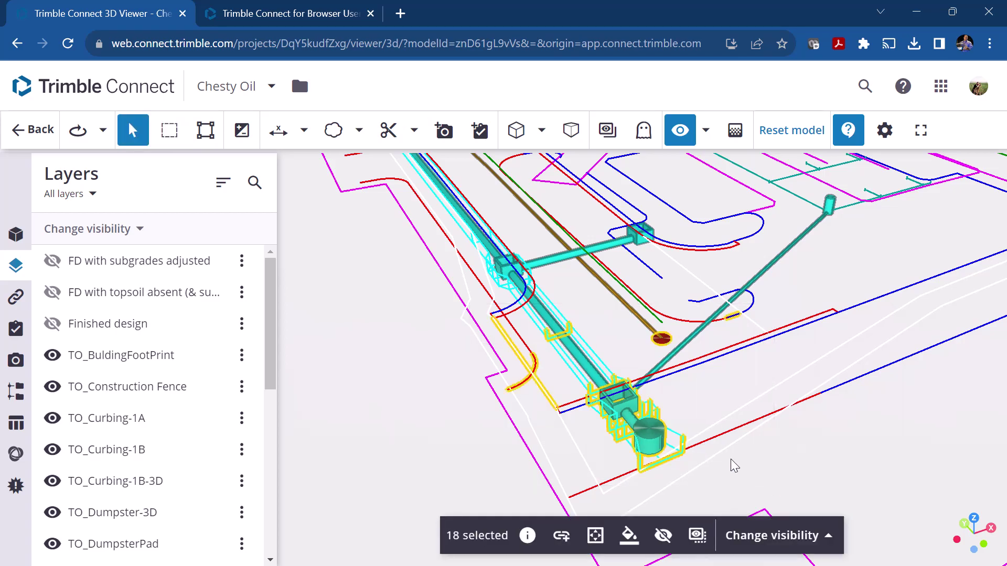
click(379, 308)
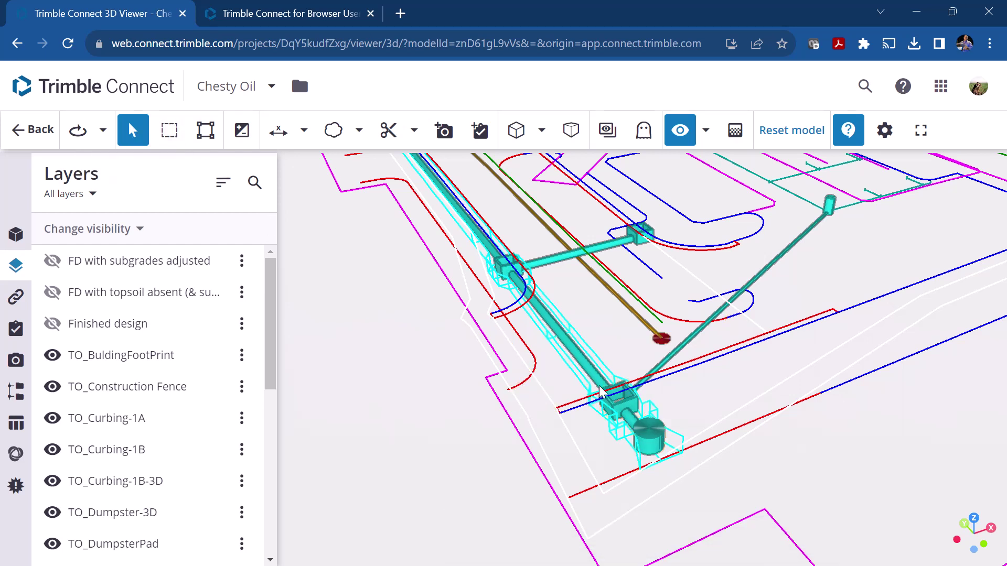
- Select the long diagonal storm pipe leading away from the corner structures and show its properties
click(649, 447)
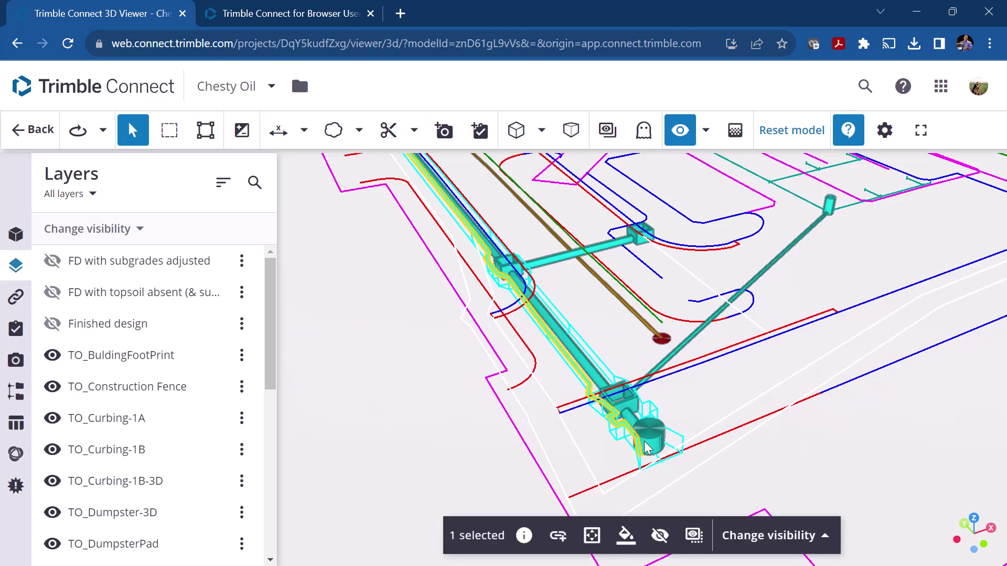
click(660, 442)
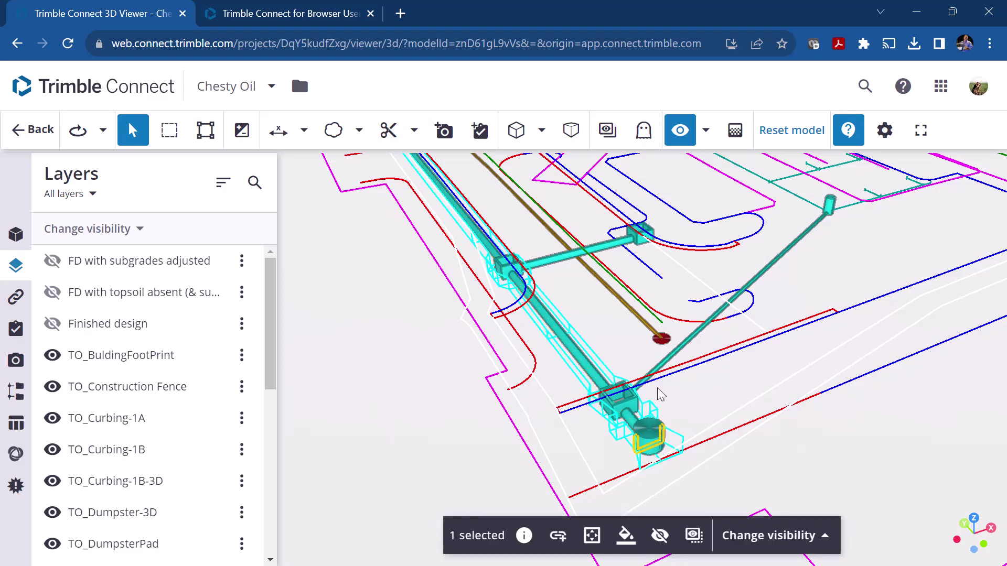
click(667, 361)
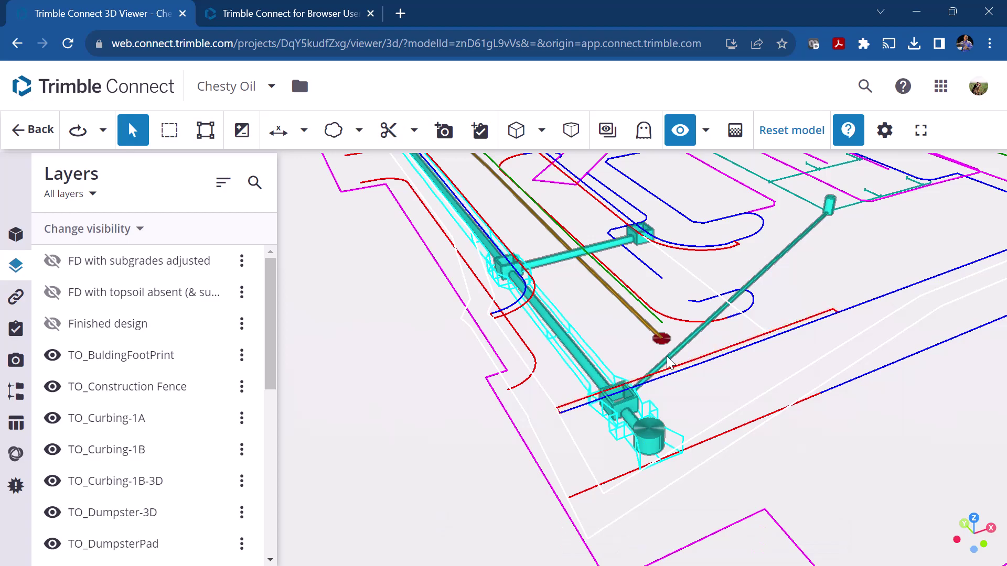
click(775, 261)
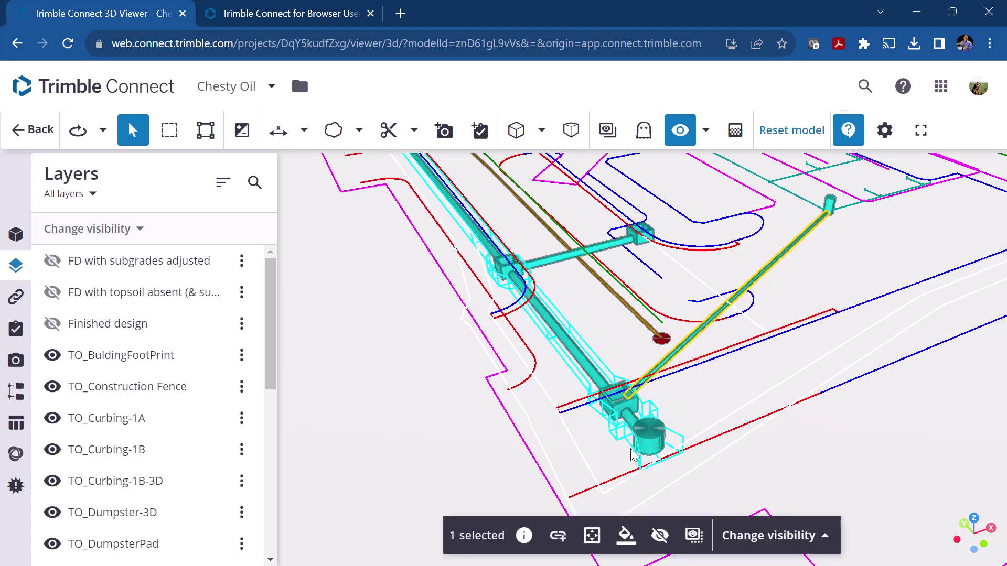
click(524, 535)
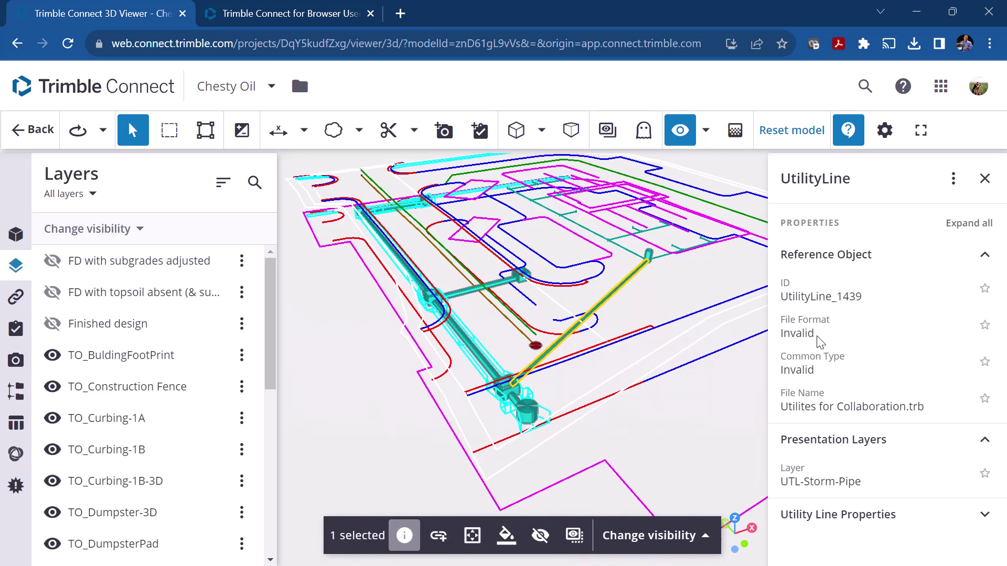
- Review the pipe's Utility Line Properties, from name and length to start and end node details, and close the properties
click(877, 519)
scroll(882, 450, down, 5)
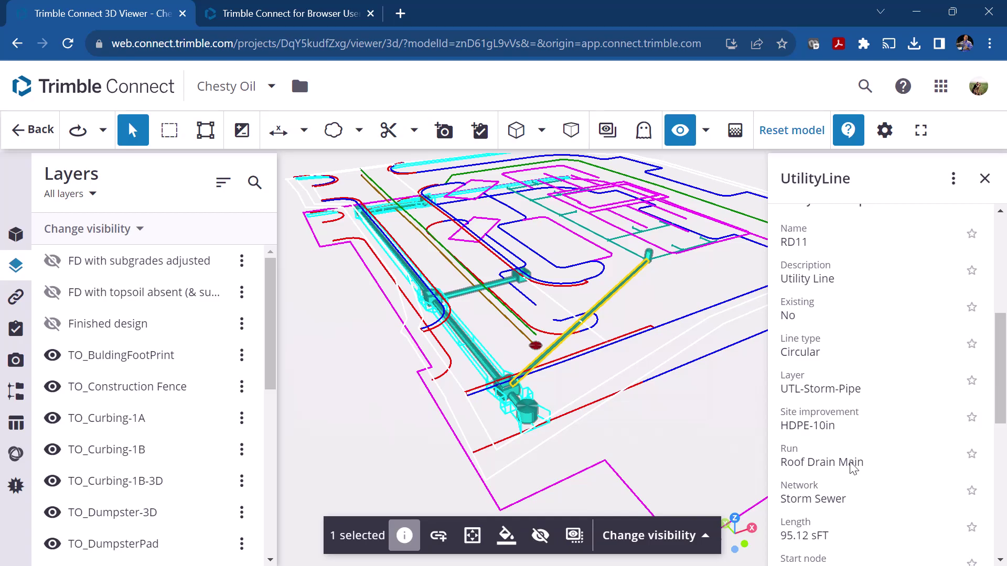
scroll(863, 480, down, 2)
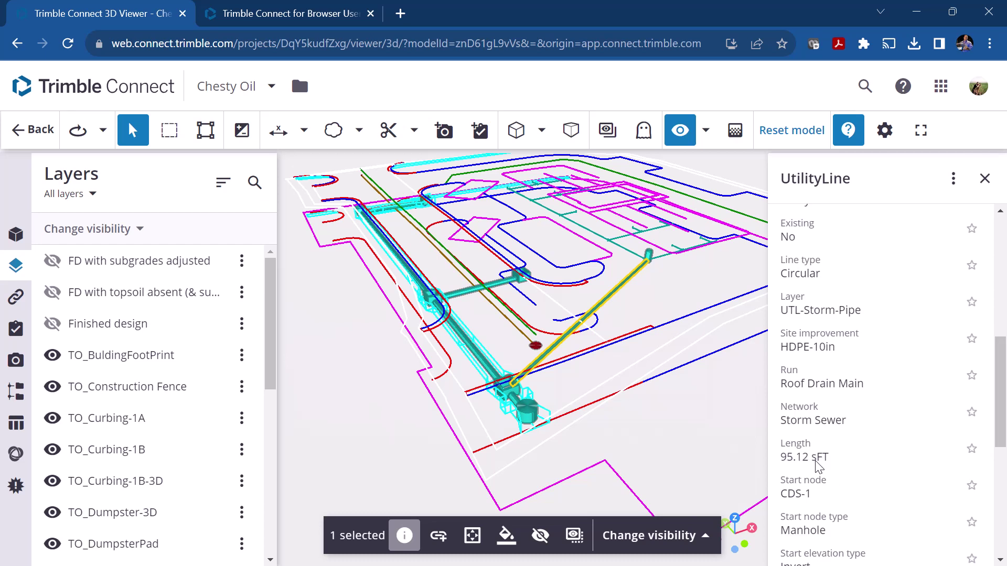
scroll(858, 494, down, 3)
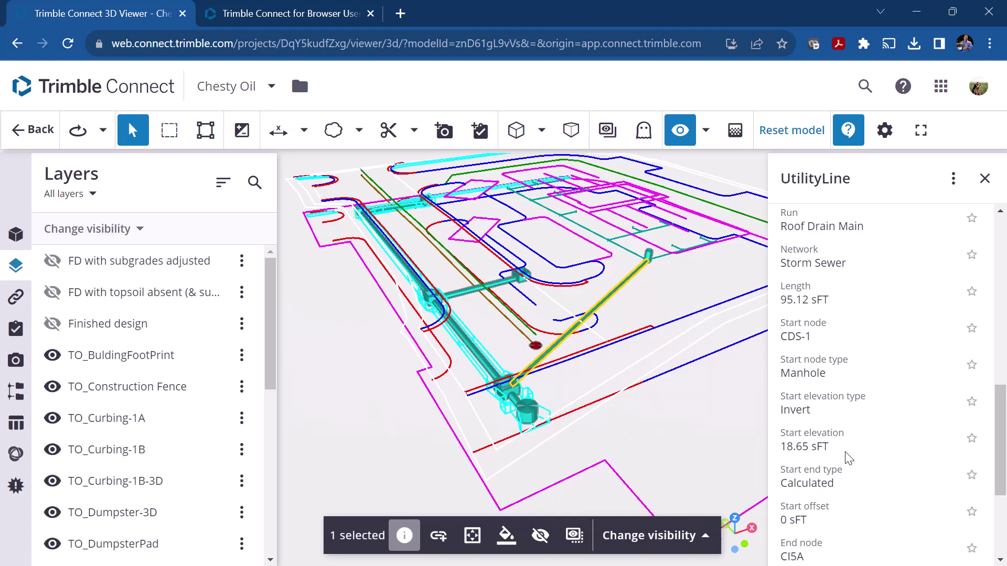
scroll(848, 458, down, 2)
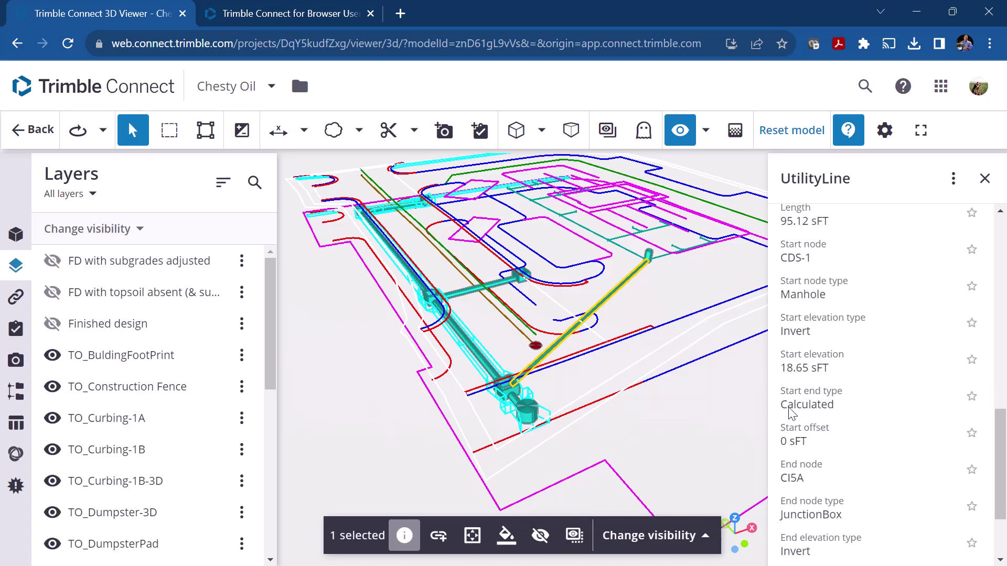
click(984, 178)
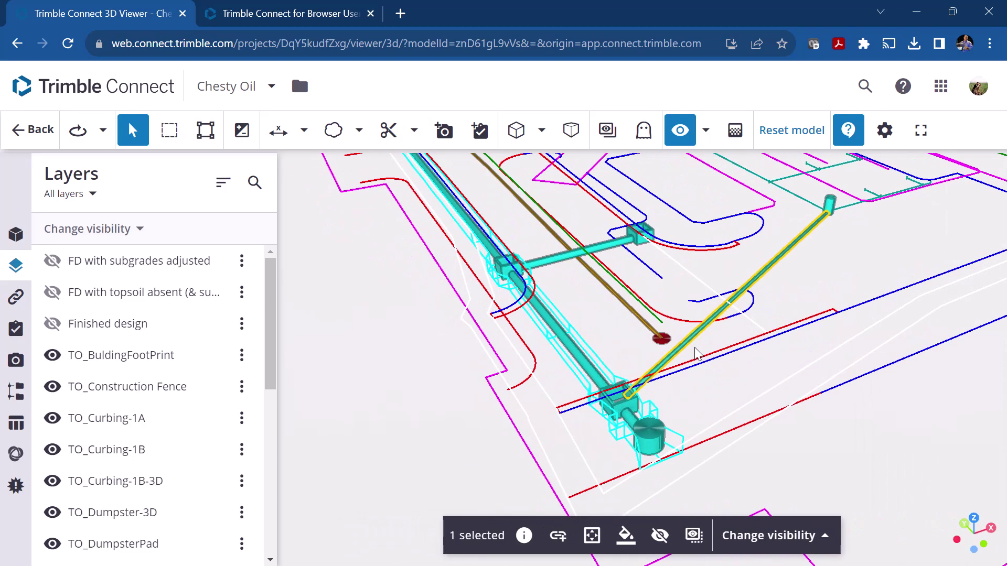
- Select the magenta inner rectangle at the center of the site layout
scroll(697, 355, down, 3)
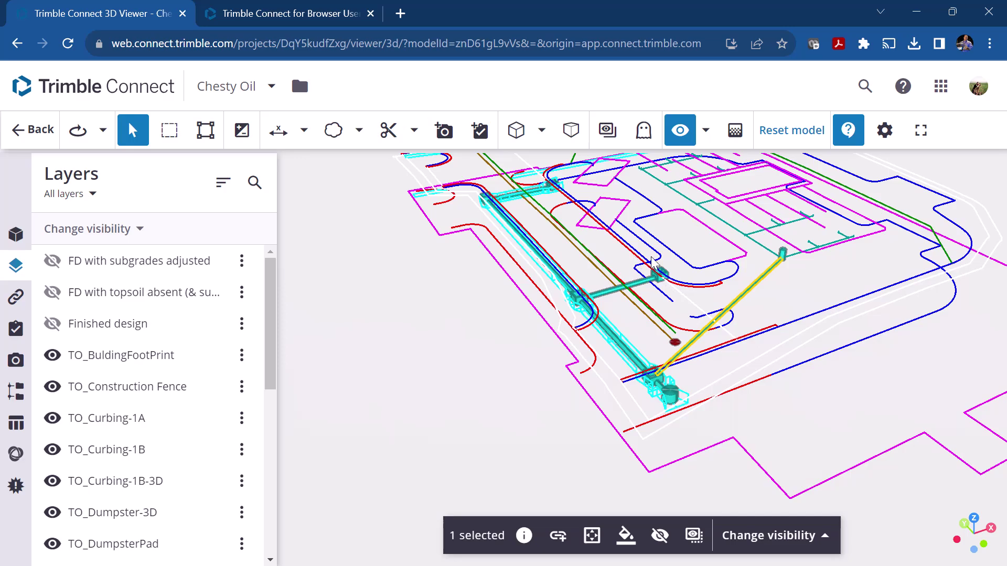
click(737, 204)
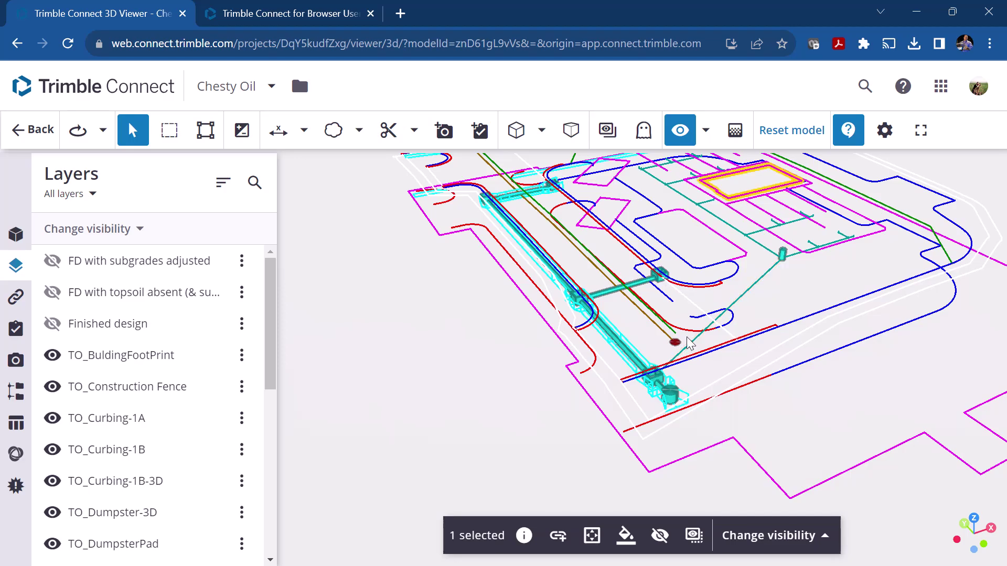
- Review the selected building footprint polyline's properties down to its CAD Poly Line length and area, clear the selection and close the properties
click(523, 536)
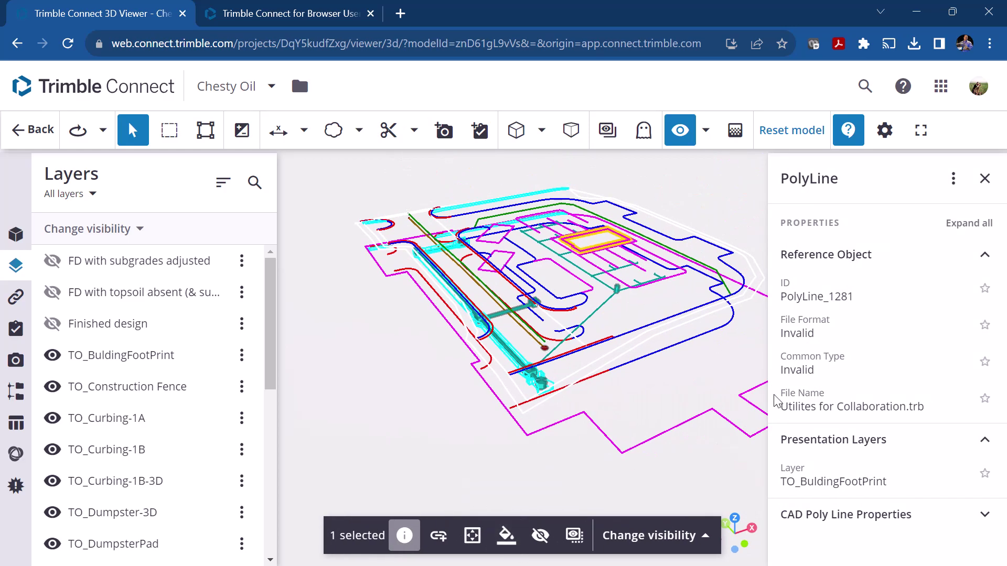
click(984, 514)
scroll(881, 504, down, 3)
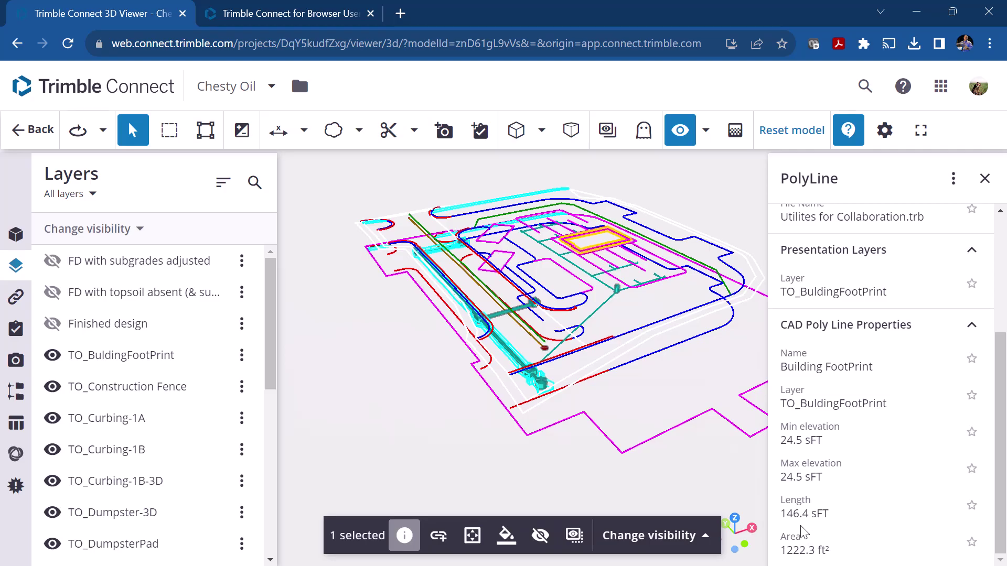
click(407, 314)
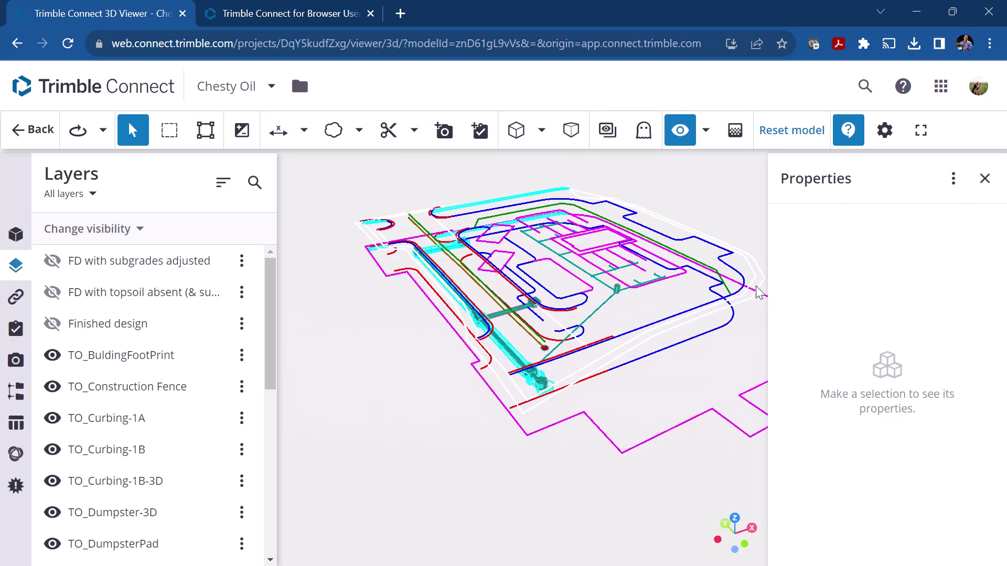
click(985, 179)
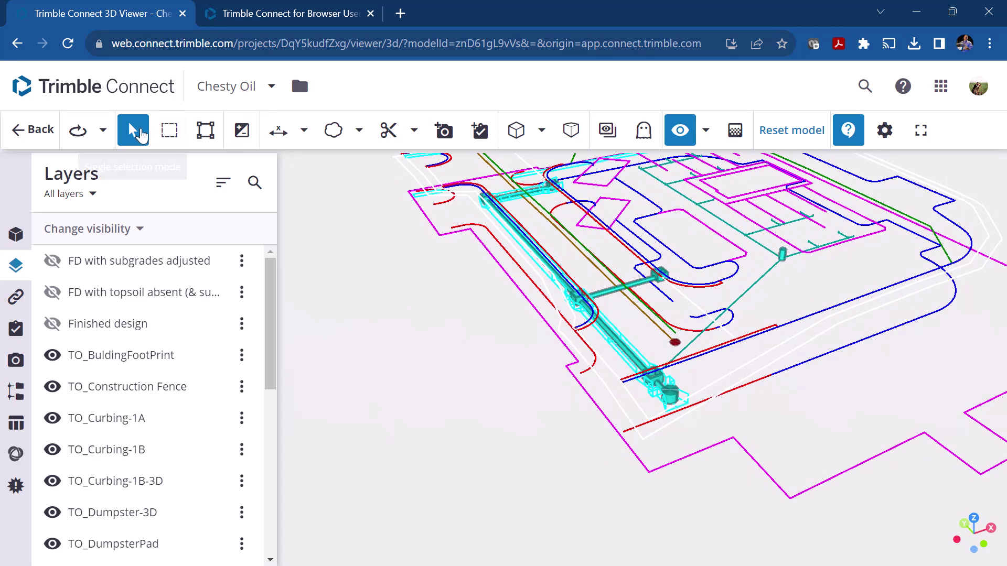
click(205, 132)
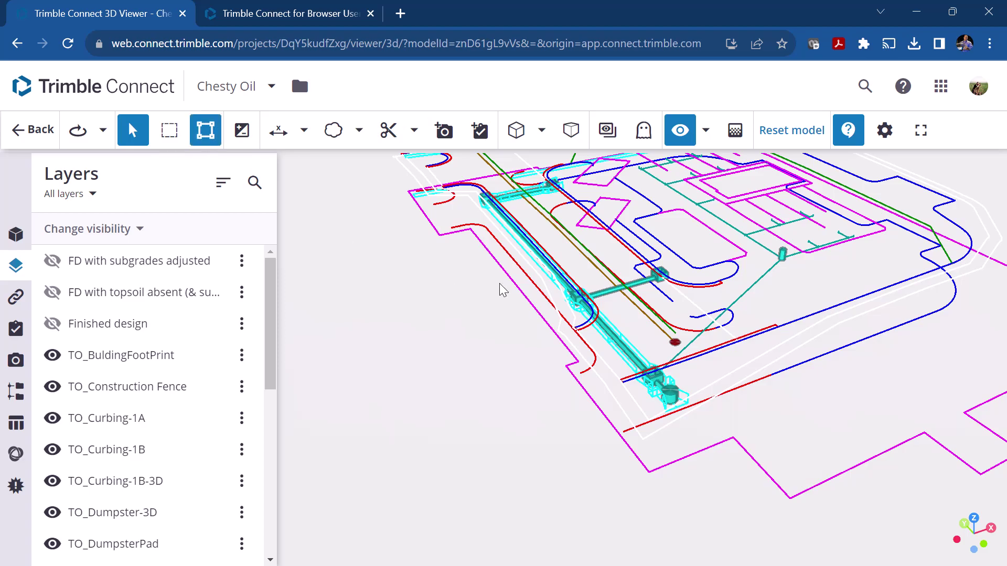
mouse_move(501, 288)
mouse_down()
mouse_move(508, 344)
mouse_move(528, 303)
mouse_move(519, 296)
mouse_up()
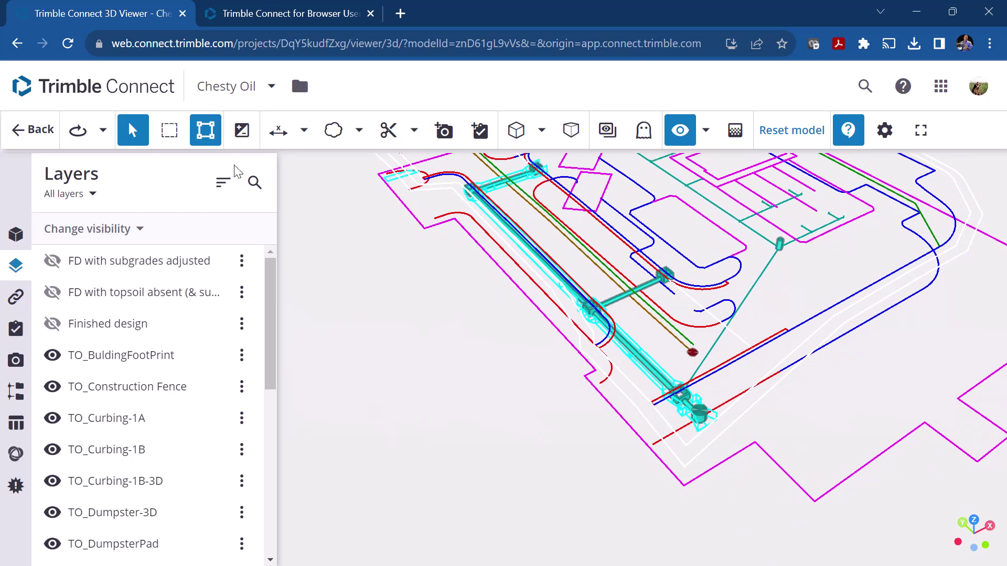
click(205, 132)
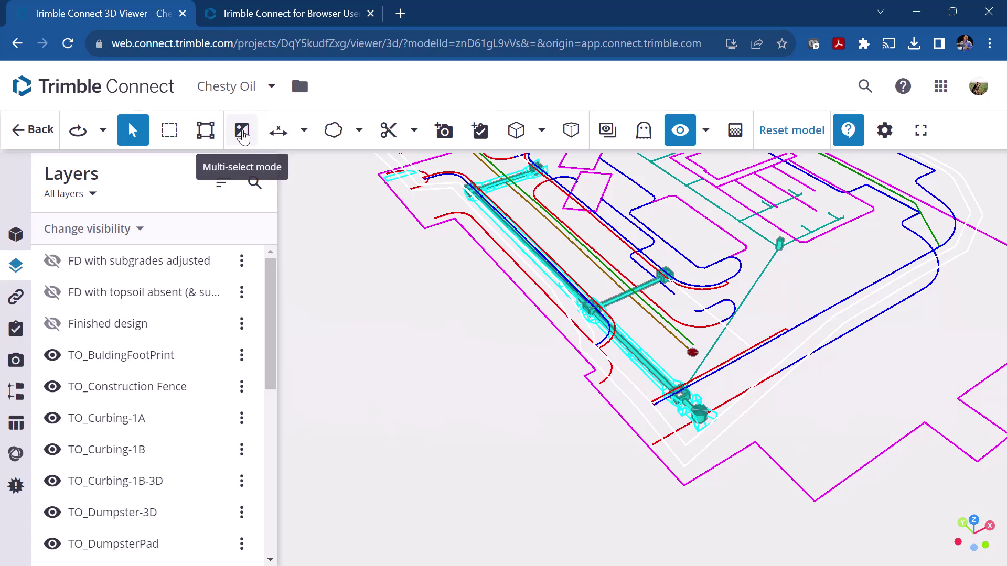
- Use multi-select mode to pick the short cross pipe and the long diagonal pipe together, clearing the selection and leaving the mode when done
click(241, 134)
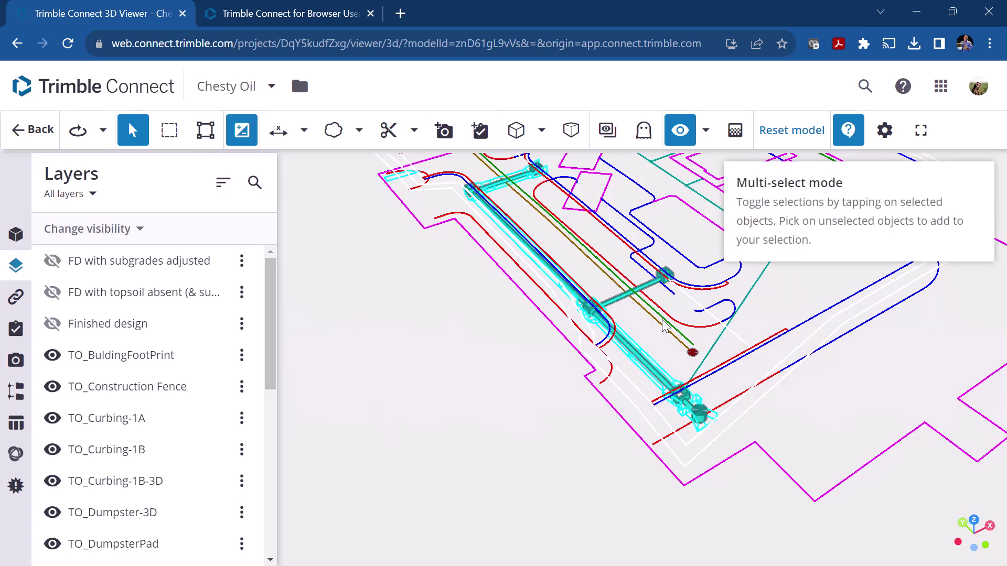
click(653, 287)
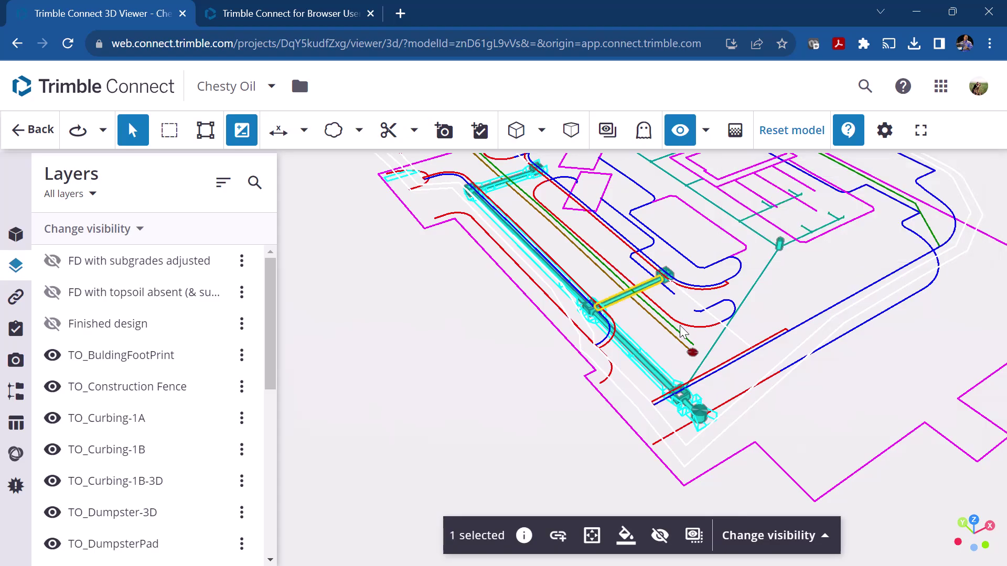
click(763, 278)
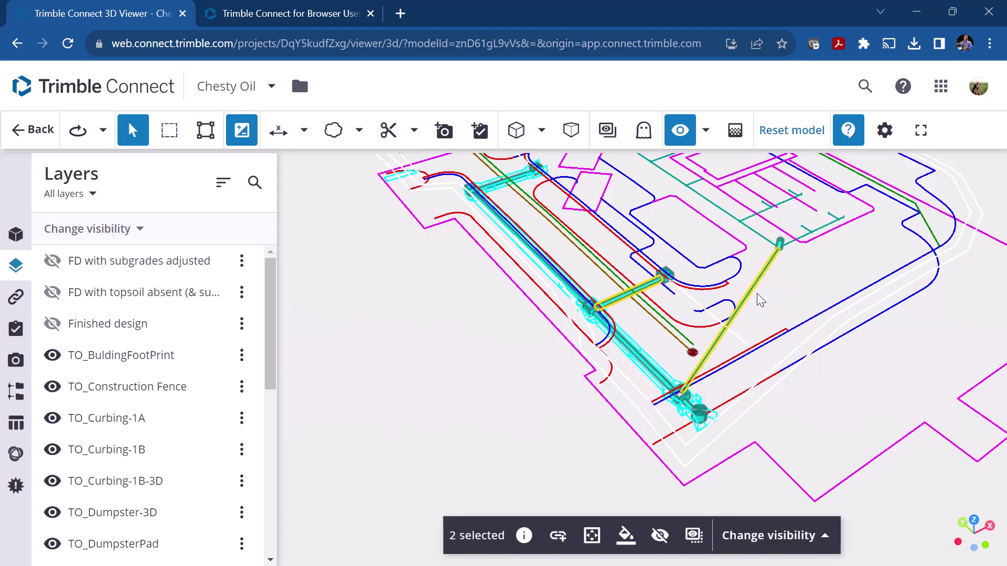
click(765, 252)
click(242, 131)
click(759, 286)
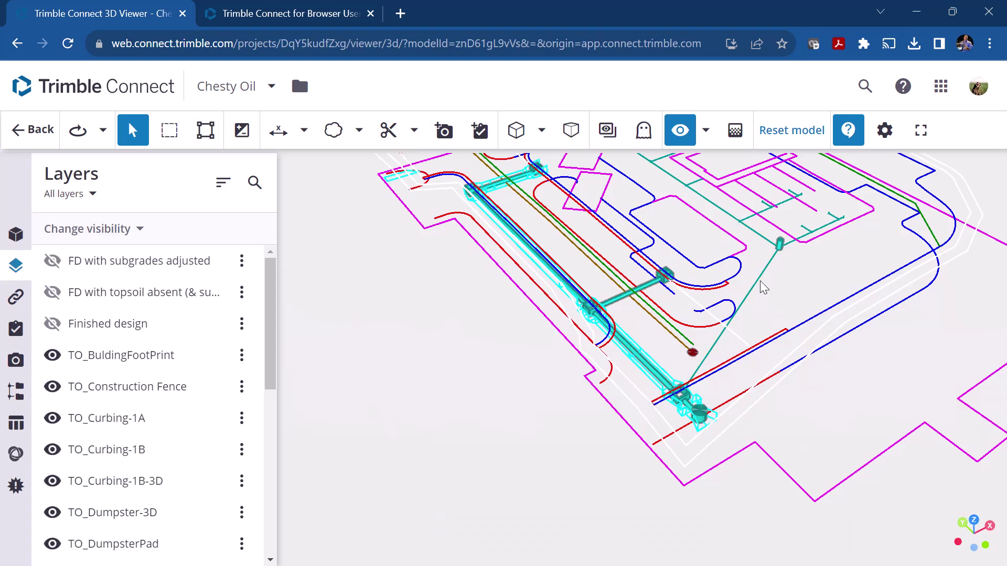
- Select the long diagonal pipe plus the two adjoining segments beyond its upper structure as one selection, and clear it when done
click(761, 284)
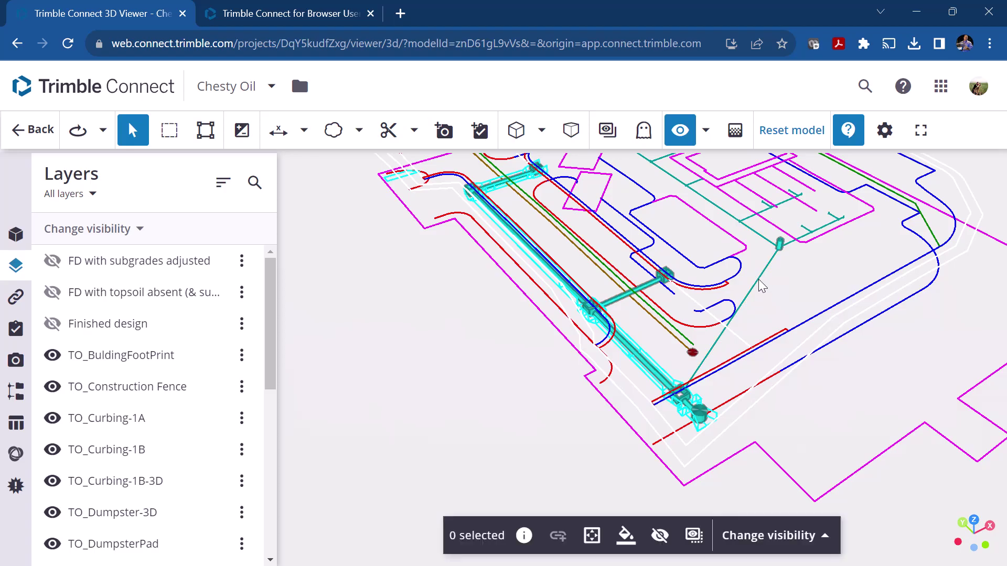
ctrl+click(763, 238)
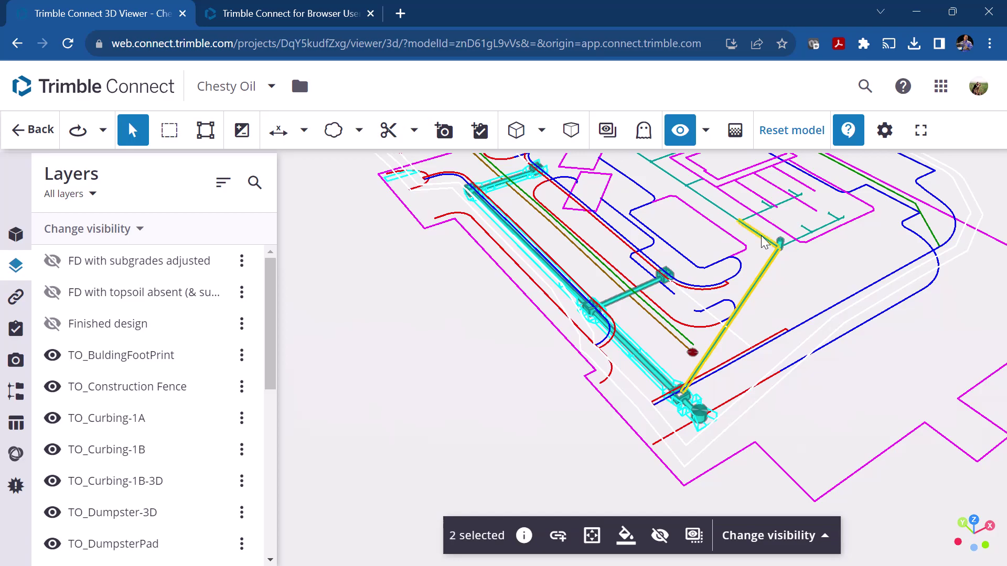
ctrl+click(721, 211)
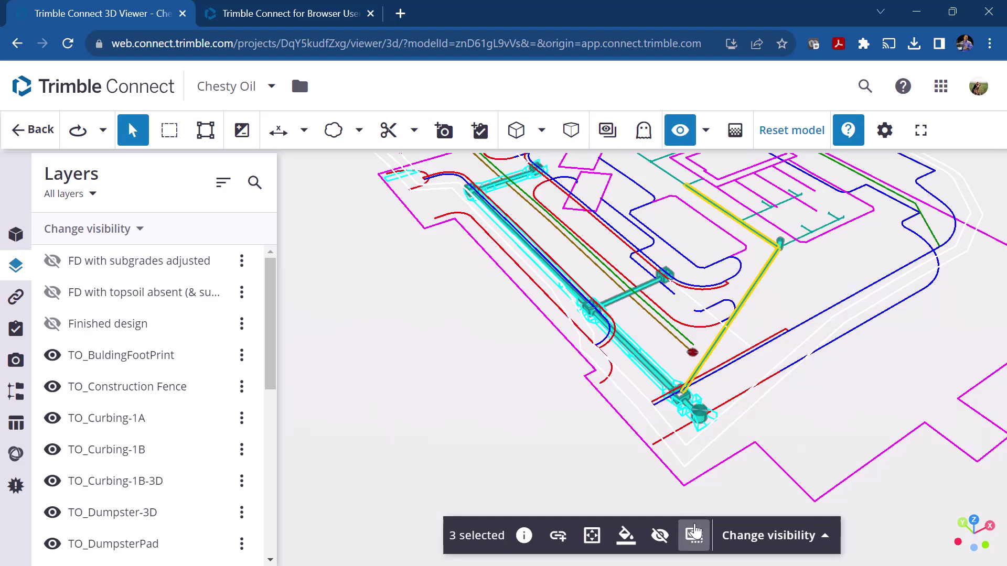
click(363, 297)
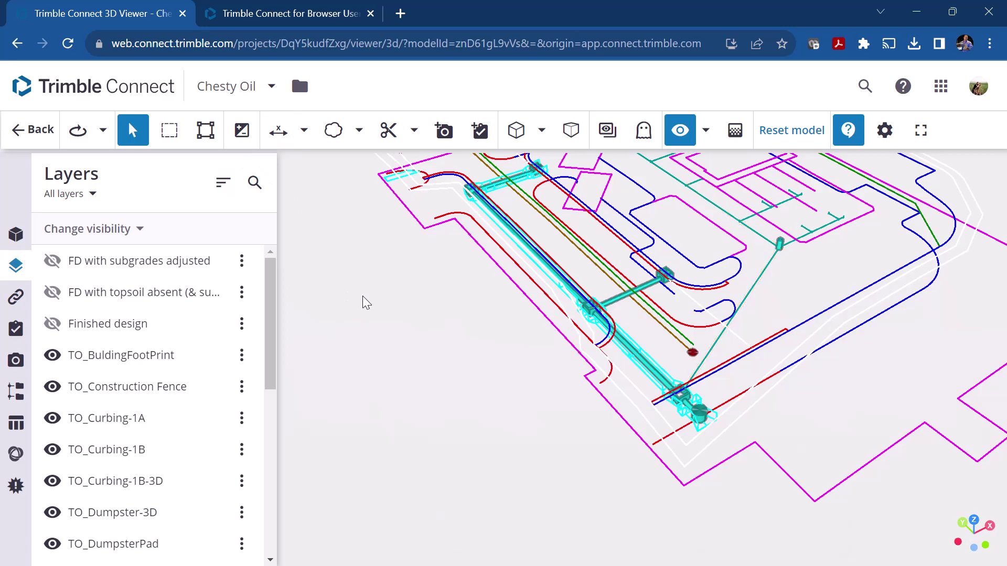
- Use Perpendicular measure to measure from the cyan cross pipe to the brown pipe beneath it at their crossing
click(303, 131)
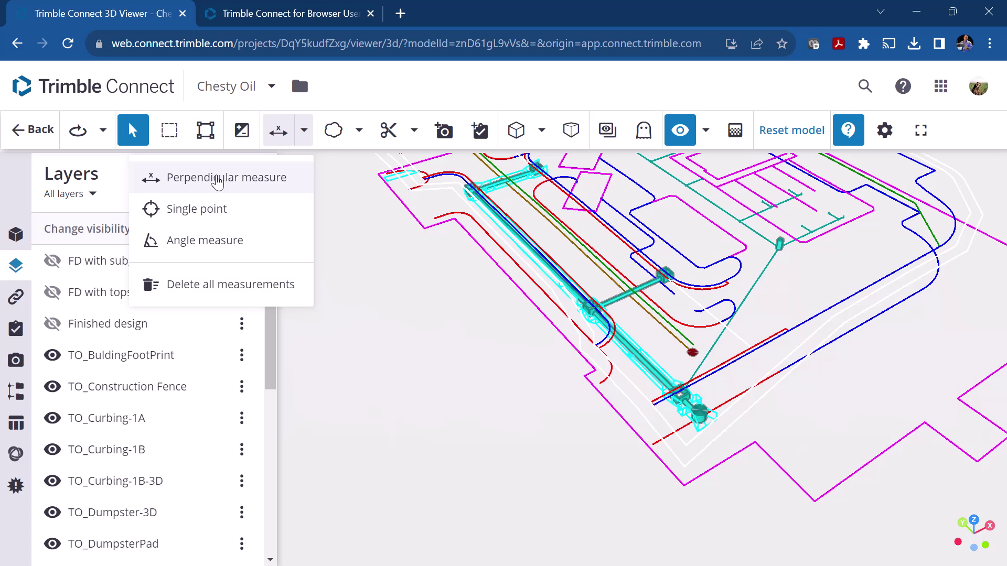
click(218, 180)
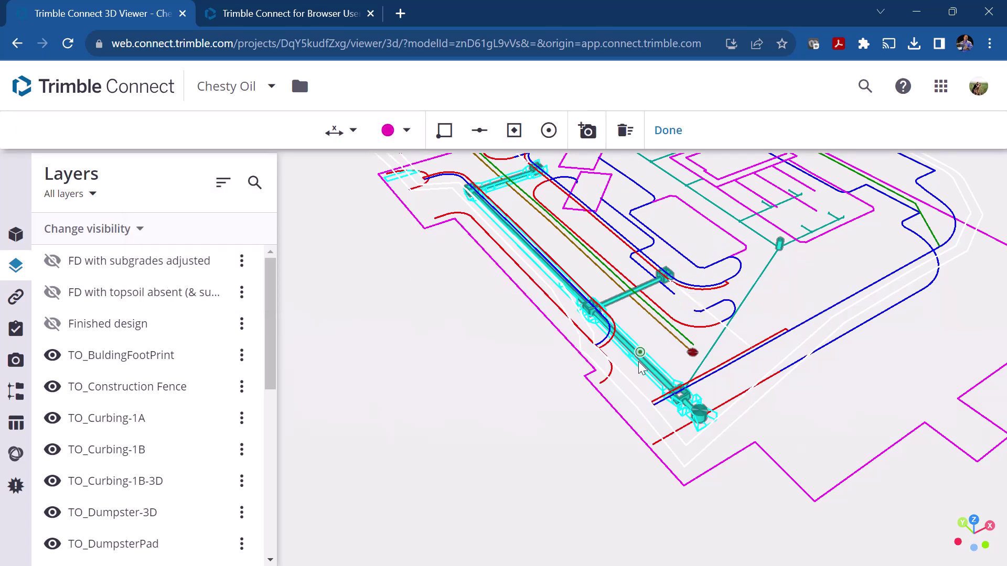
scroll(640, 360, up, 5)
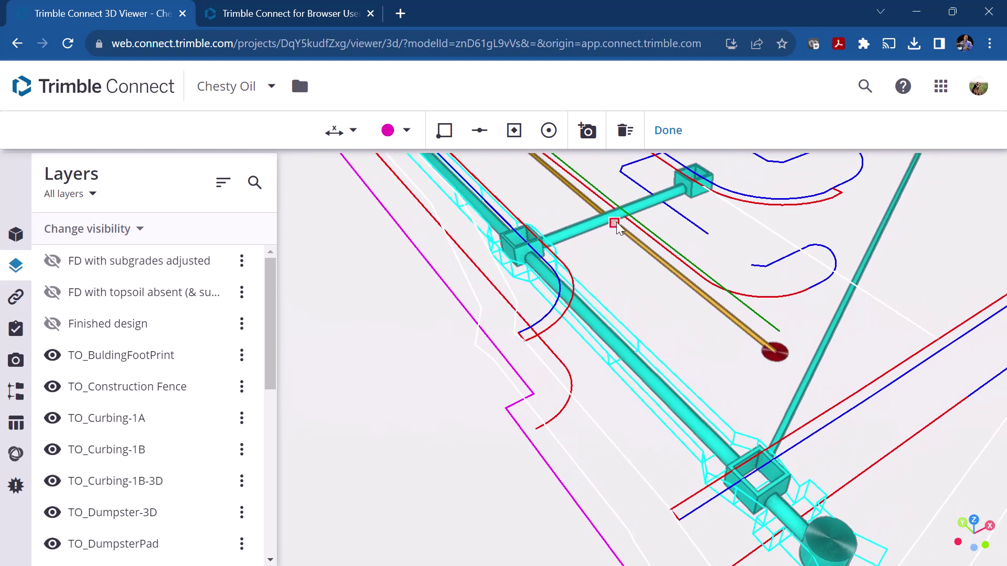
drag(618, 220, 604, 204)
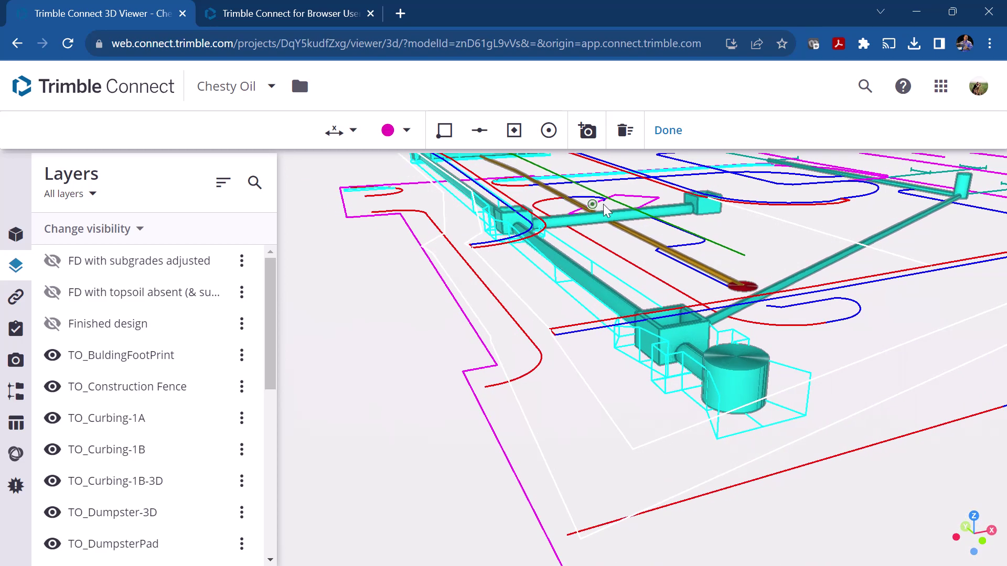
scroll(603, 203, up, 10)
drag(620, 256, 650, 225)
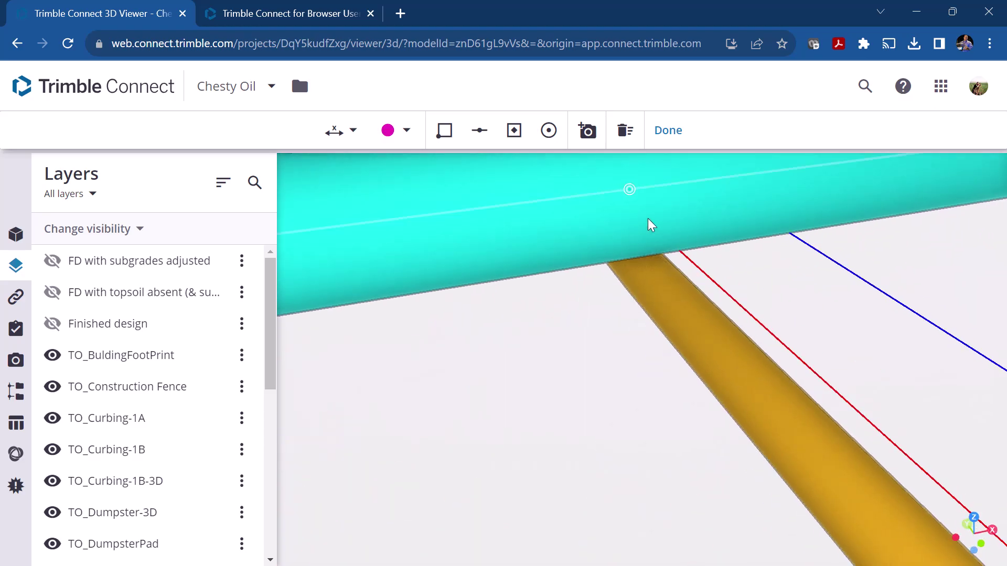
click(630, 189)
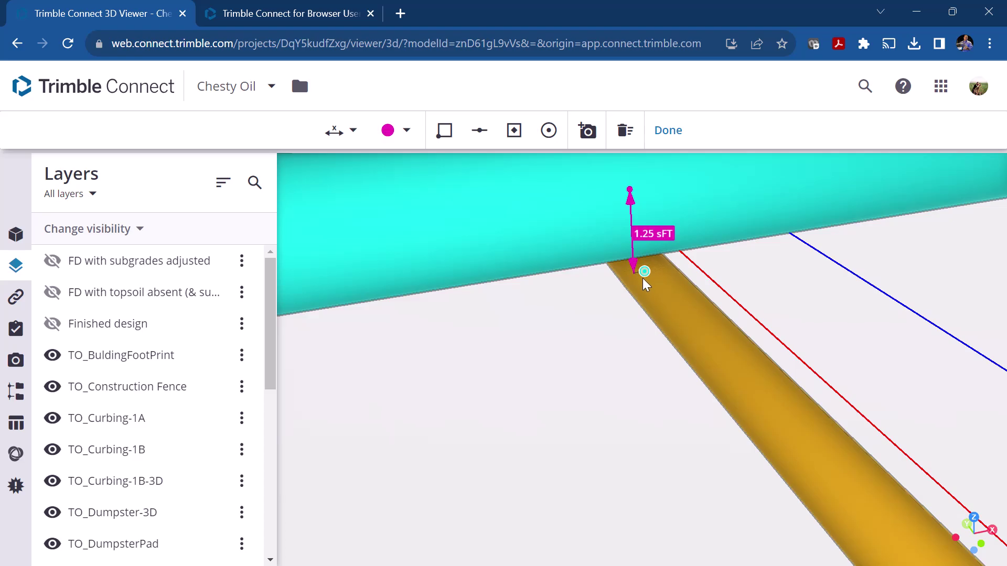
scroll(590, 317, down, 3)
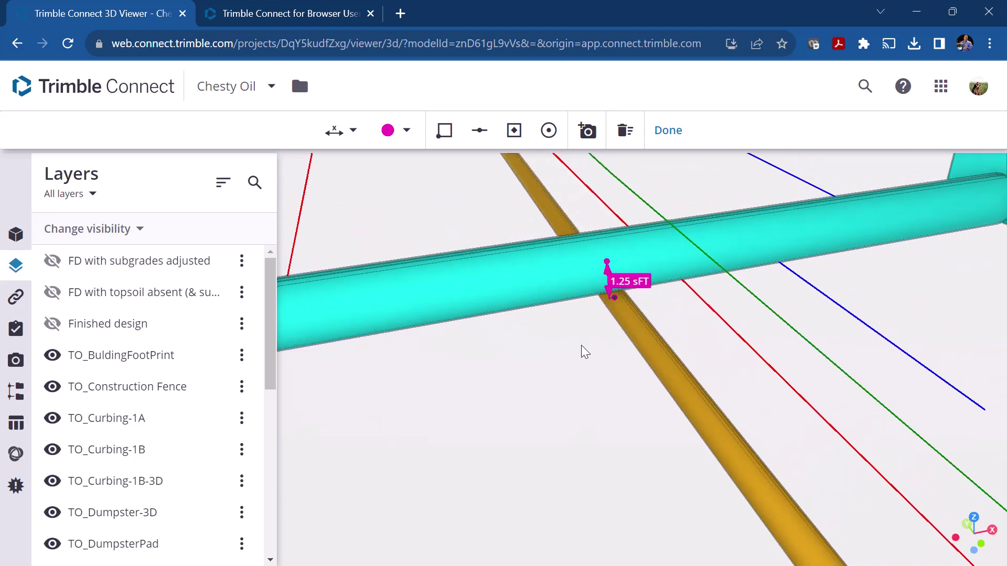
scroll(581, 345, down, 3)
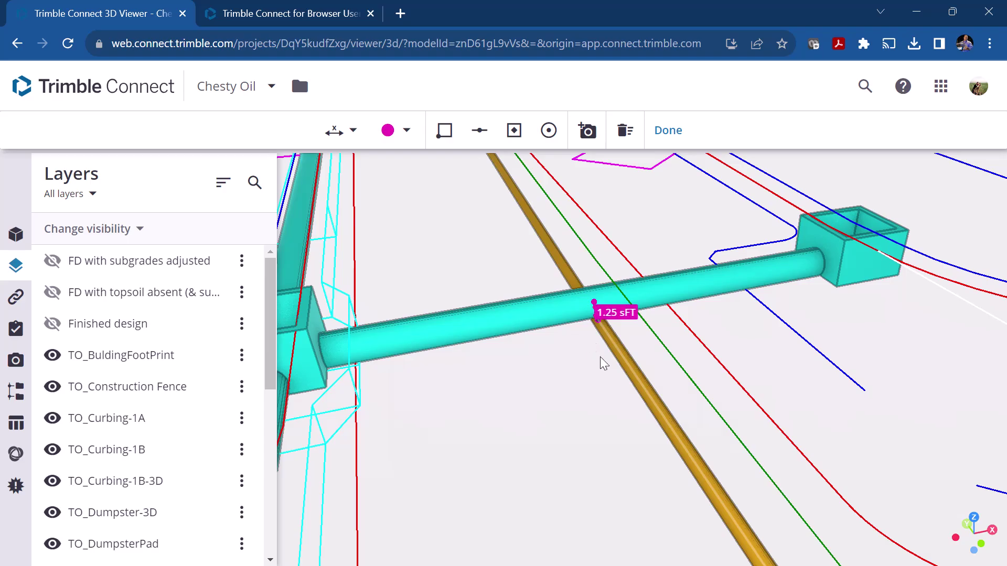
- Measure from the blue curb line's corner to the nearby end corner of the magenta outline beside the parking area
scroll(588, 331, down, 5)
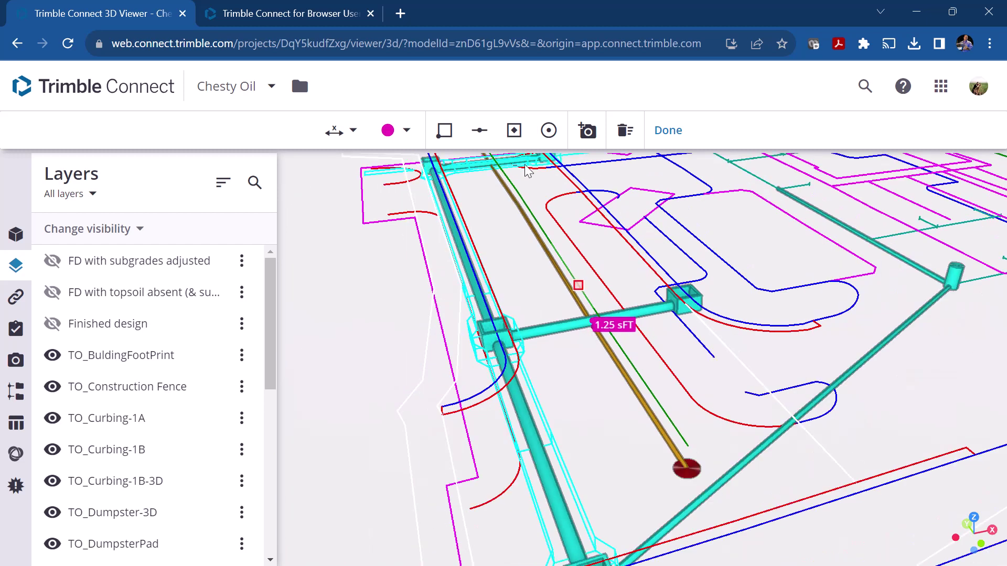
scroll(481, 163, up, 5)
scroll(519, 192, down, 4)
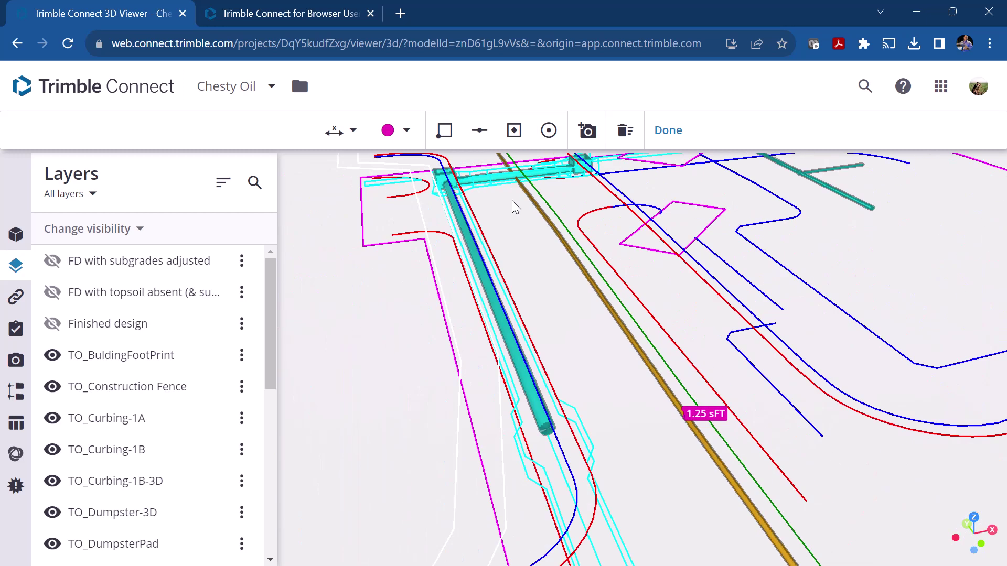
scroll(533, 275, down, 1)
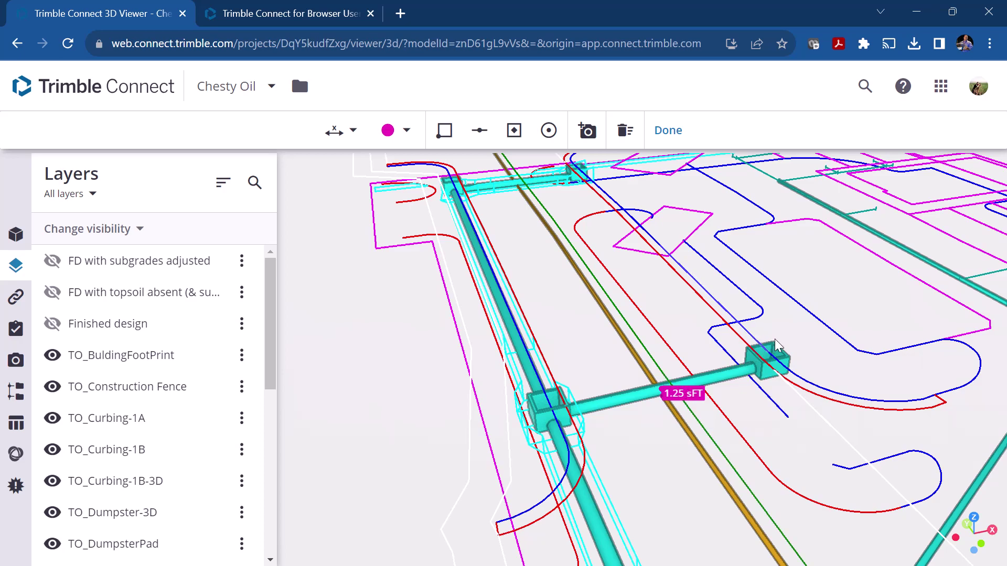
click(858, 351)
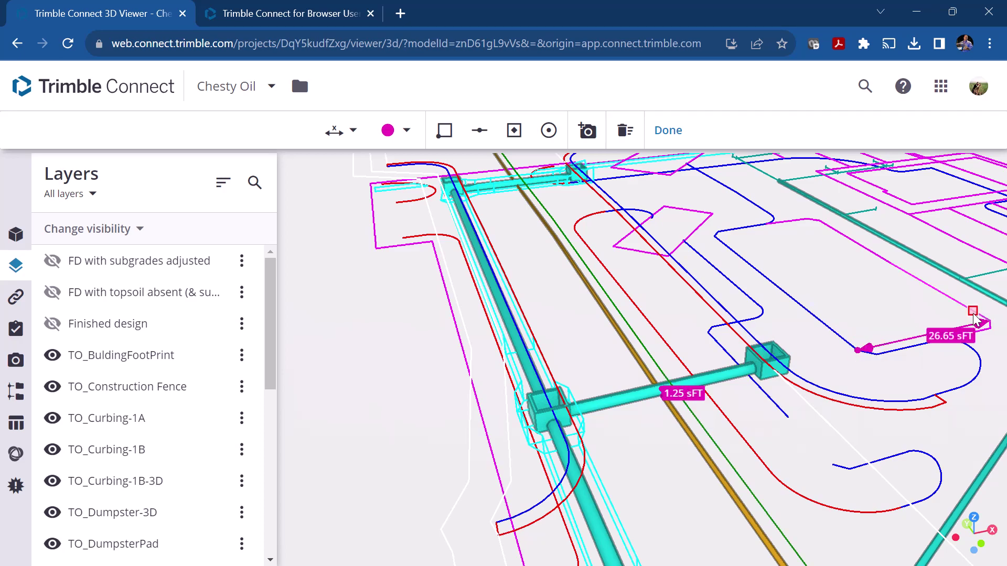
click(988, 323)
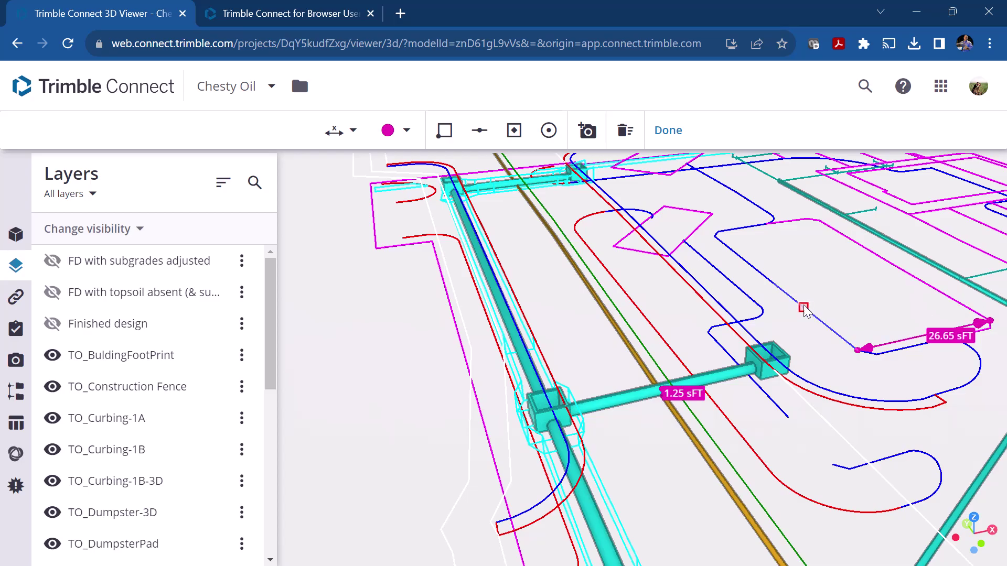
- Try to measure from the far end of the magenta outline to the short blue line near the cross pipe's end structure
click(771, 229)
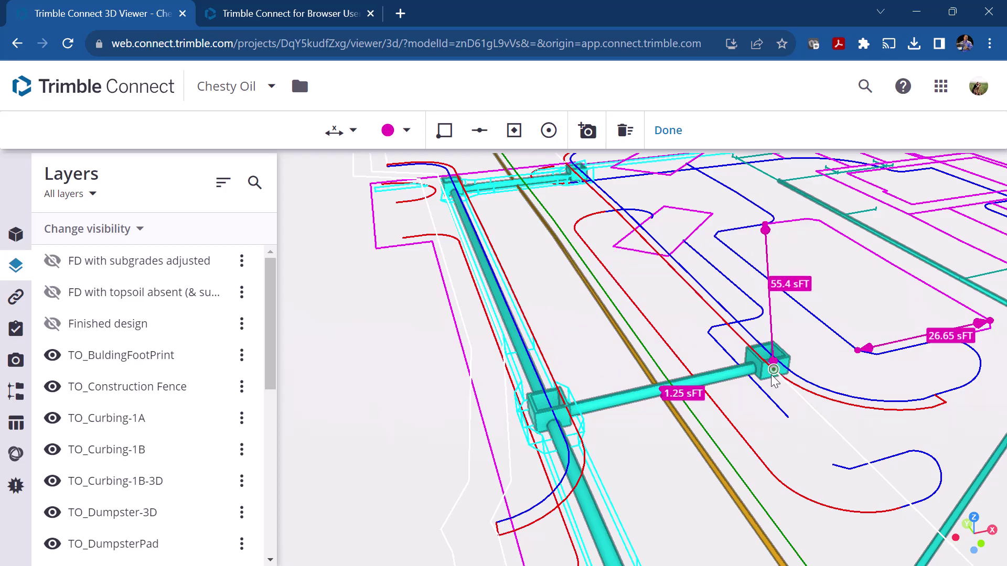
click(706, 326)
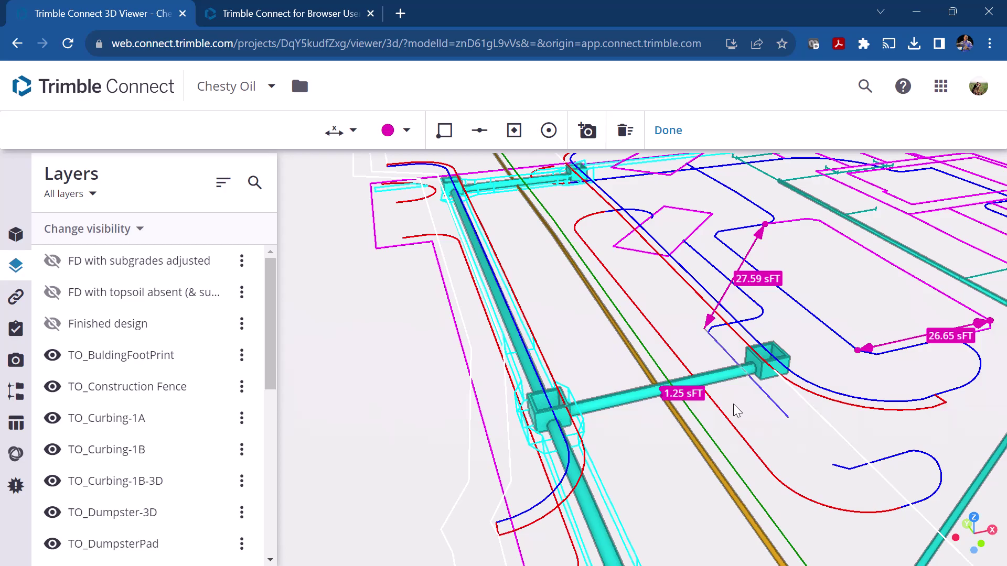
drag(733, 417, 685, 346)
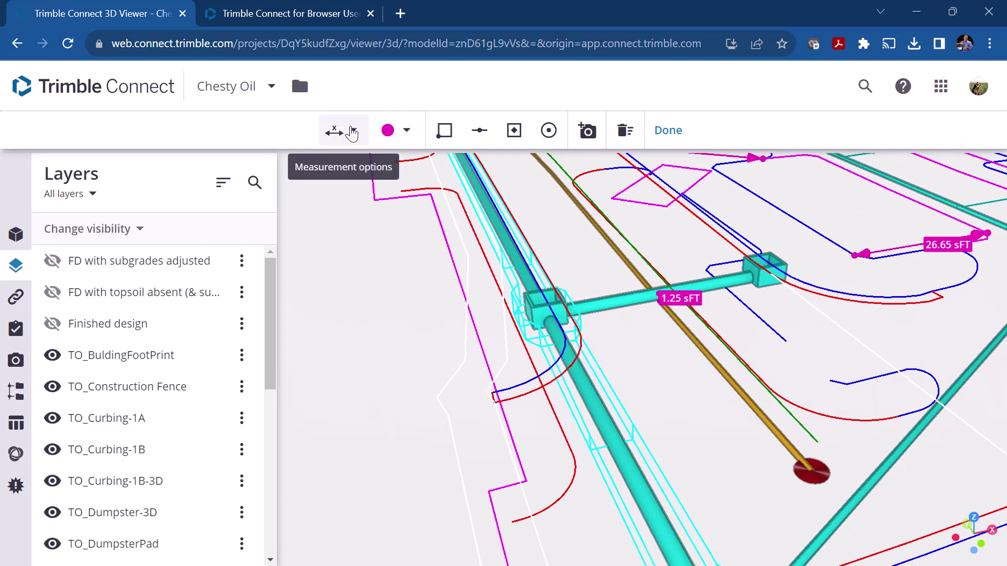
- View the measurement color options without changing the magenta color, and enable all four snap options, including Snap to center
click(401, 134)
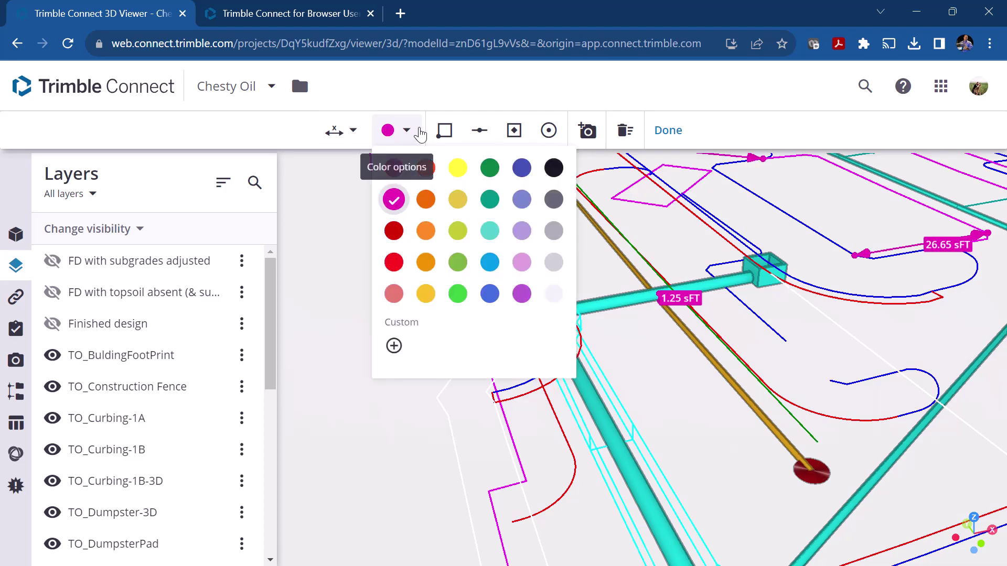
click(444, 131)
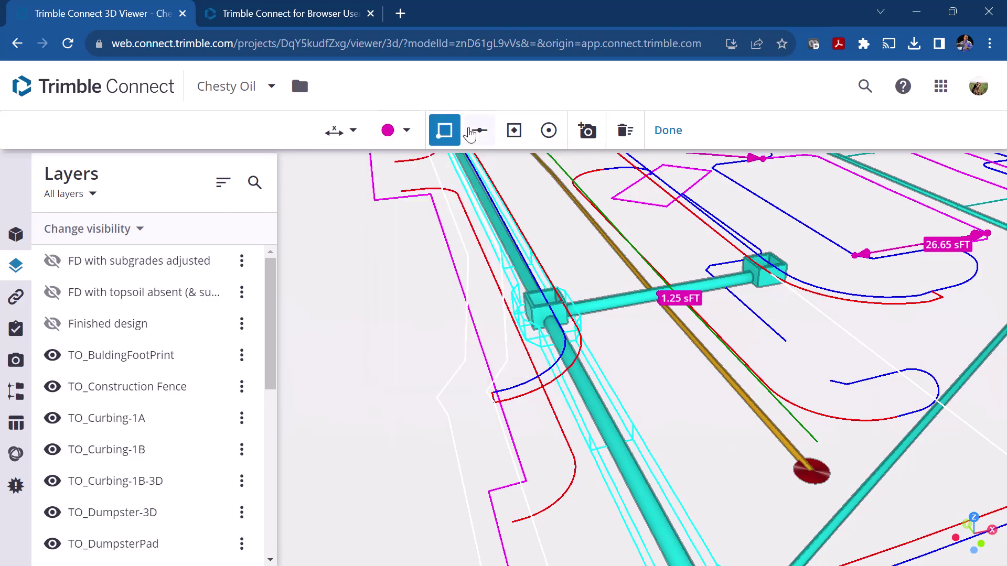
click(480, 130)
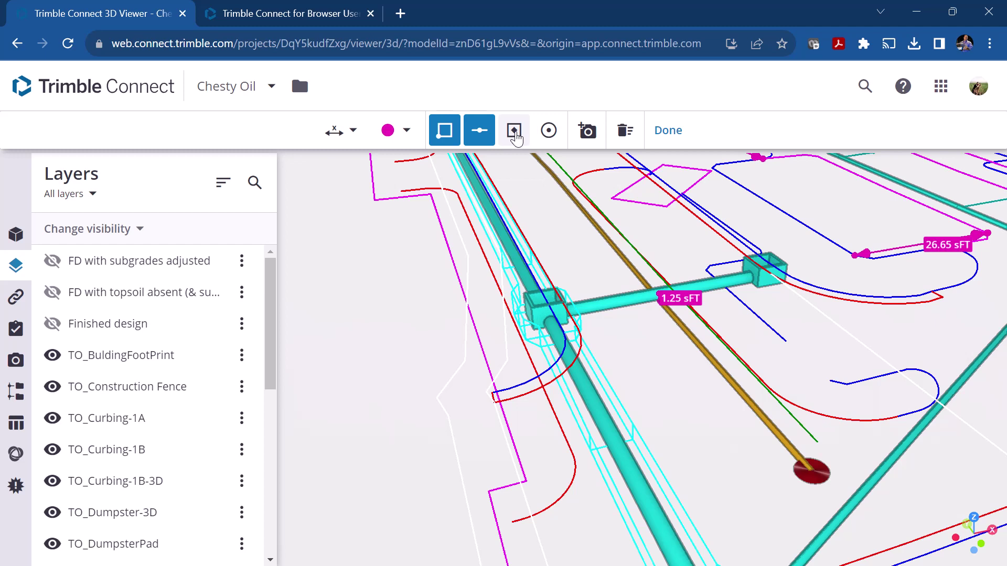
click(515, 132)
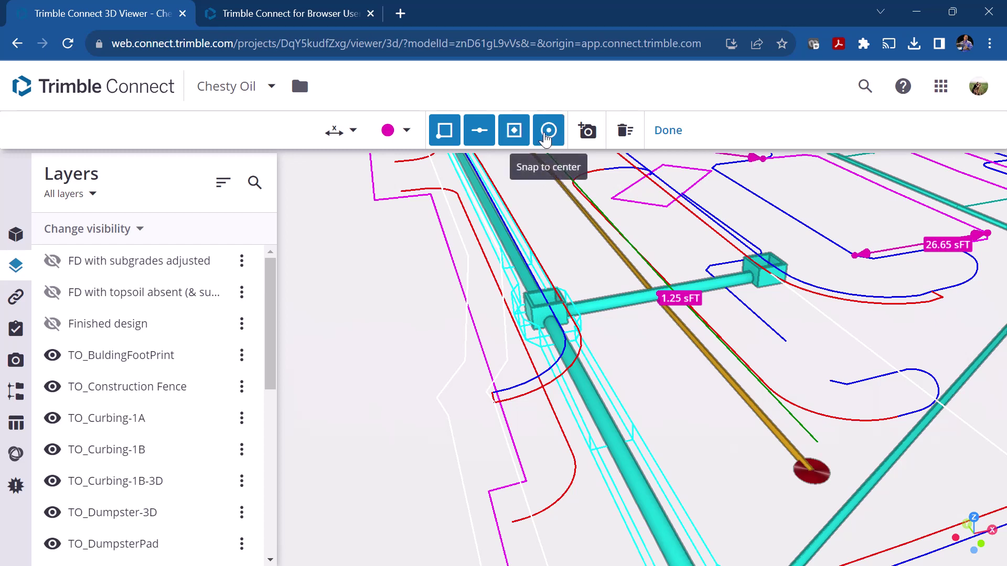
- Turn off all four snap options and delete all existing measurements
click(514, 133)
click(481, 131)
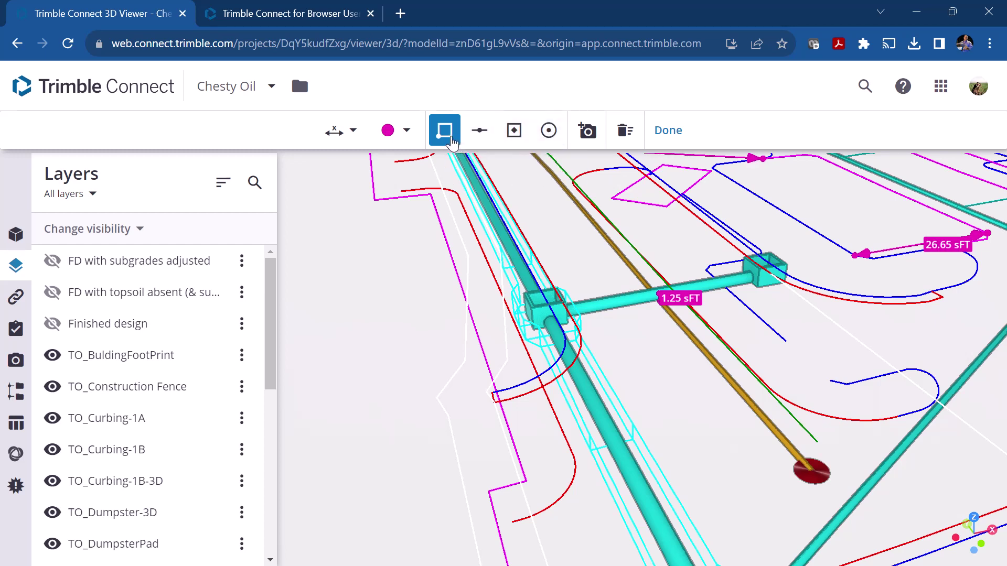
click(445, 131)
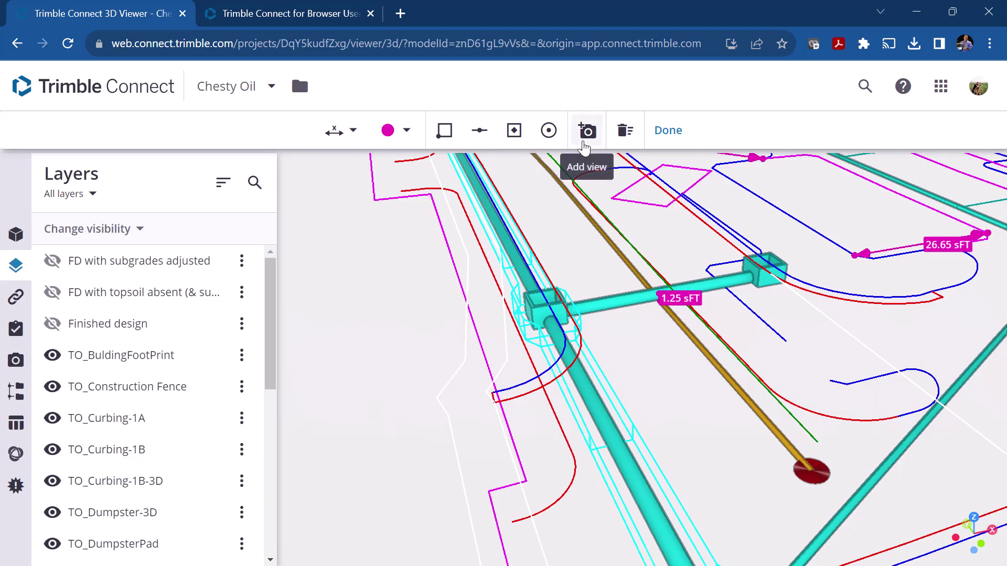
click(624, 136)
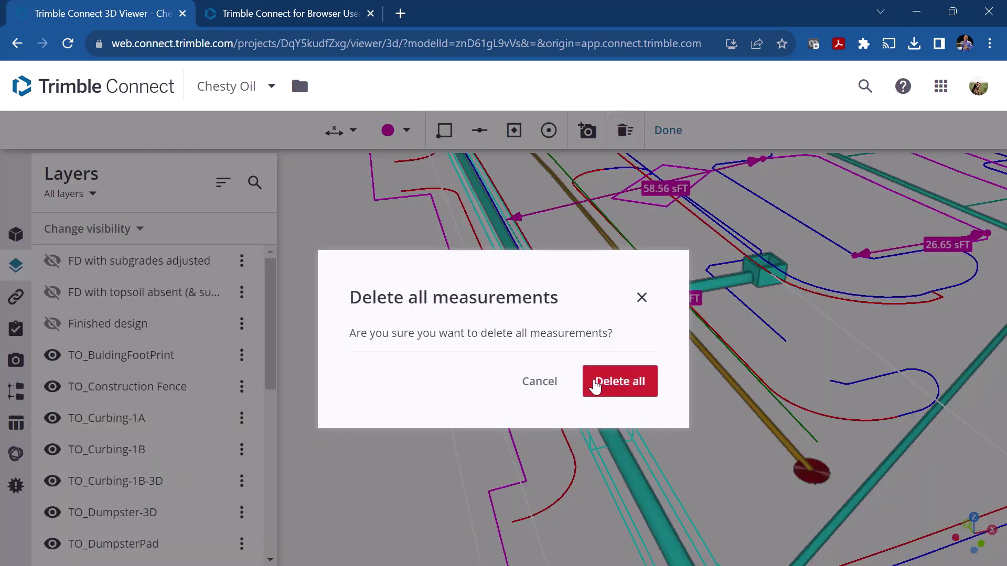
click(595, 384)
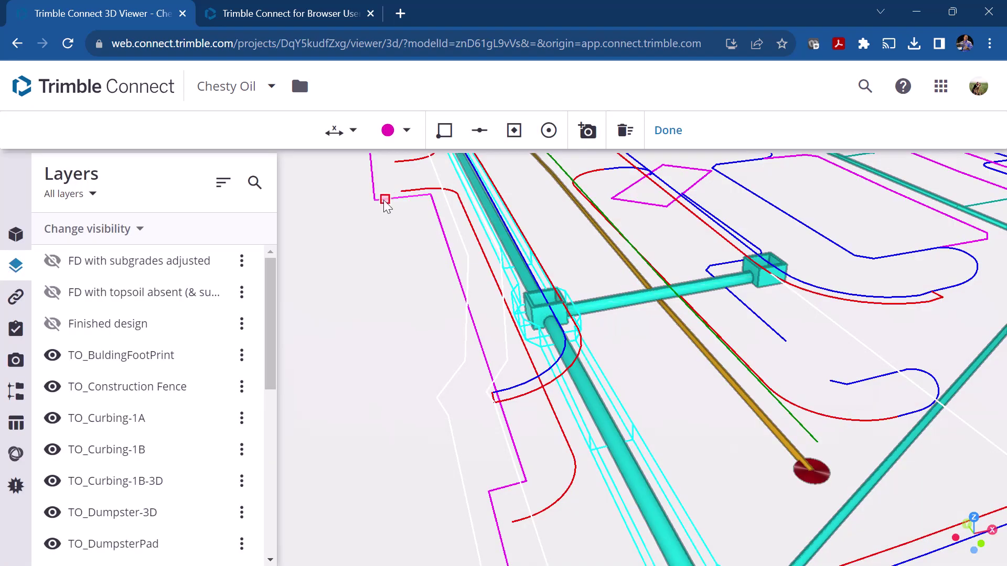
- Use Single point measurement to read the coordinates at the near-left corner of the magenta building's outer outline
scroll(645, 291, down, 3)
scroll(647, 315, down, 5)
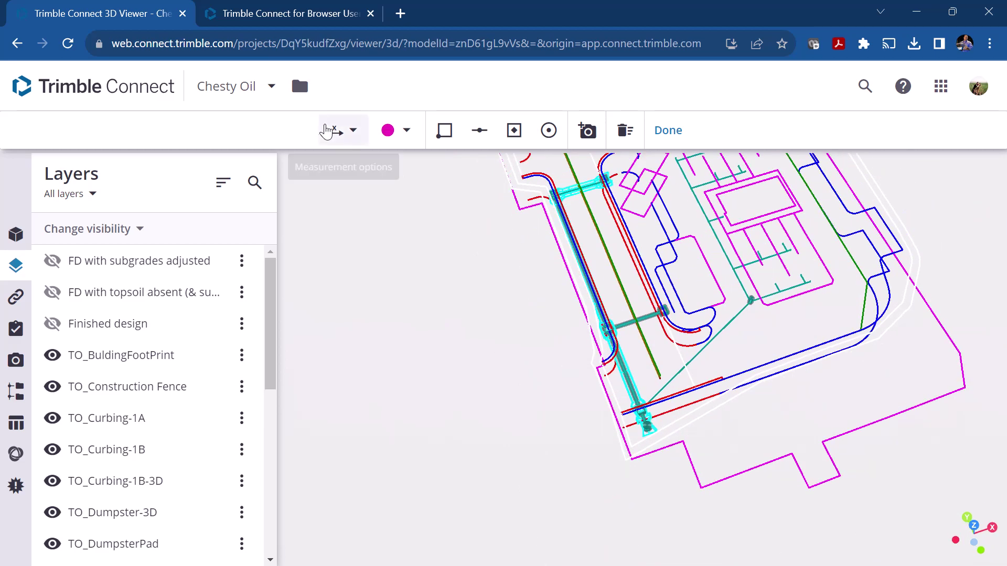
click(352, 131)
click(372, 203)
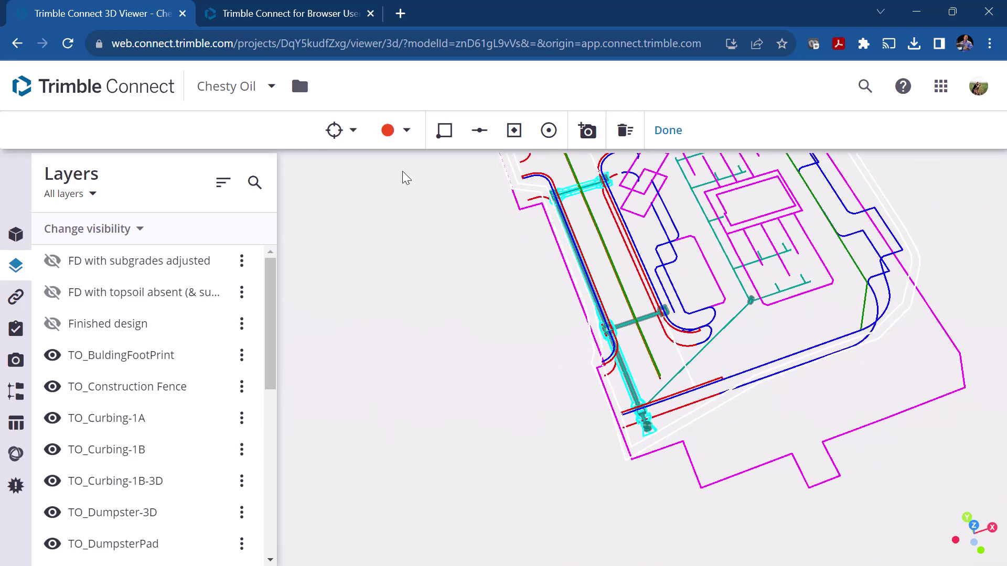
click(731, 226)
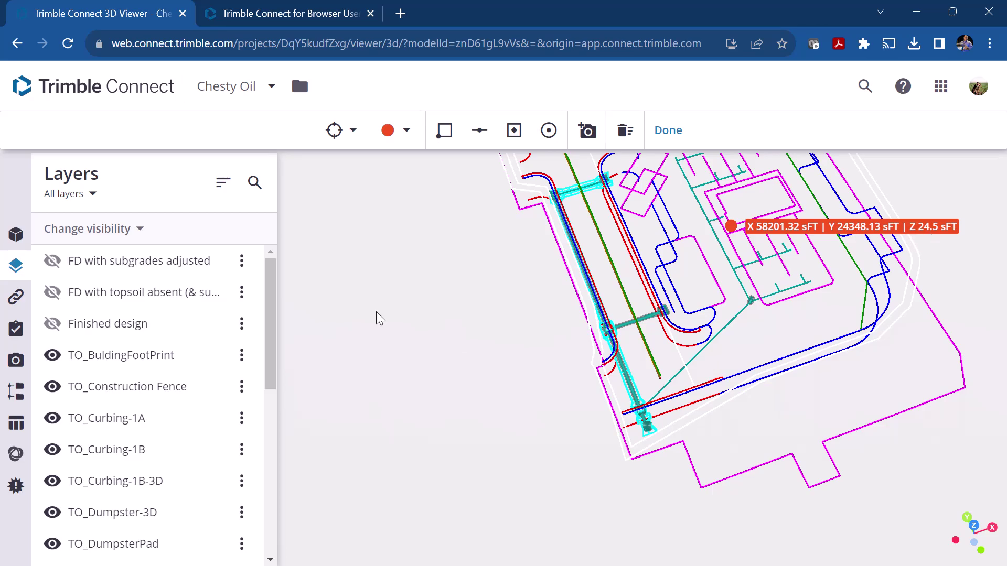
- Set the single-point color to teal green and place a coordinate point at the cross pipe's end structure beside the parking area
click(407, 131)
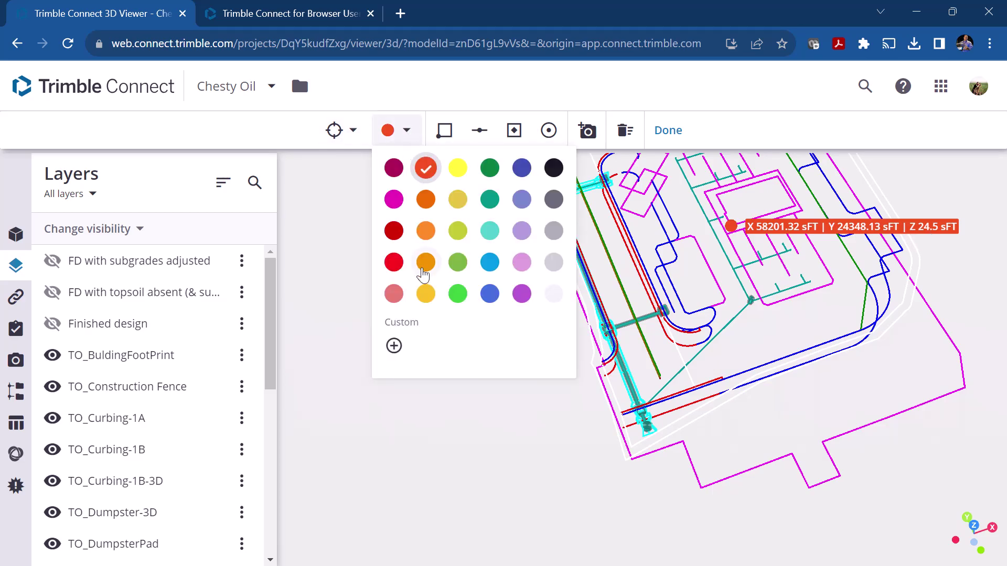
click(489, 201)
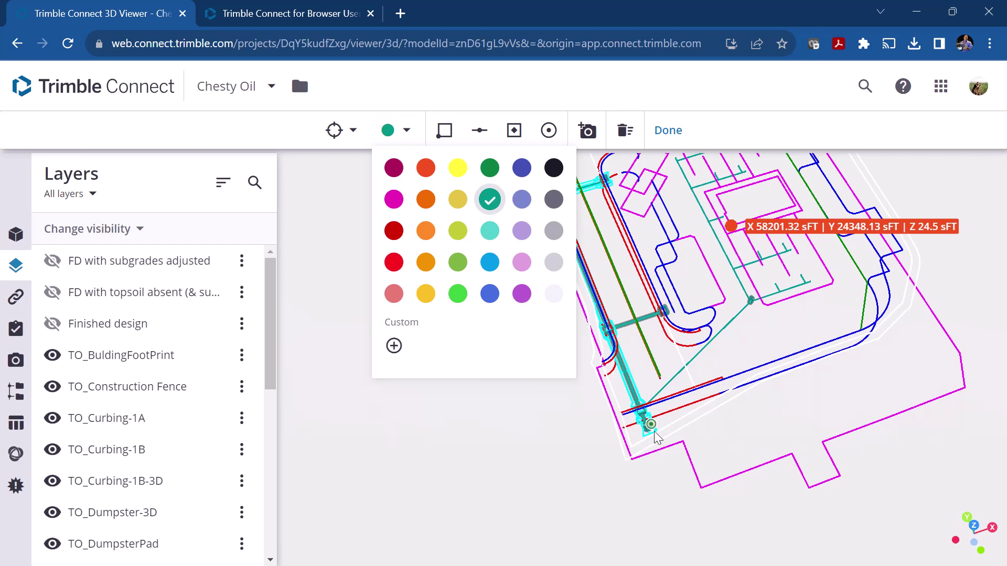
scroll(665, 319, up, 5)
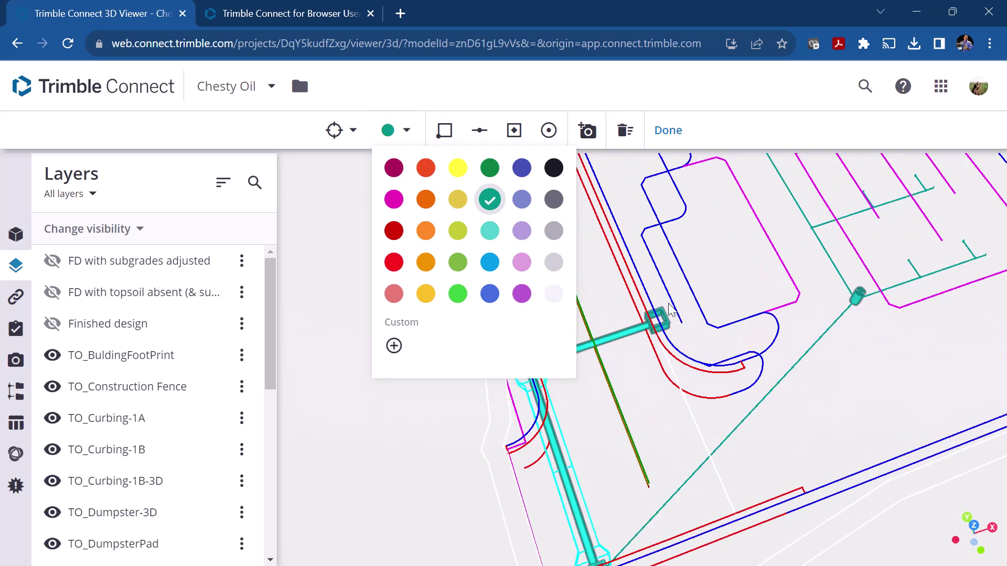
click(670, 334)
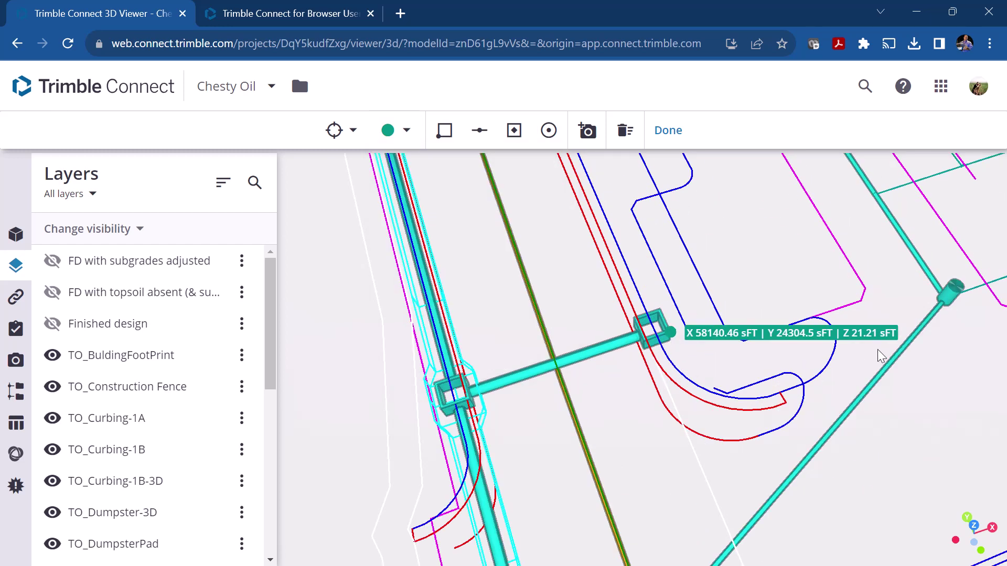
- Use Angle measure to measure the corner of the first, wider projection on the outer magenta boundary
scroll(867, 352, down, 5)
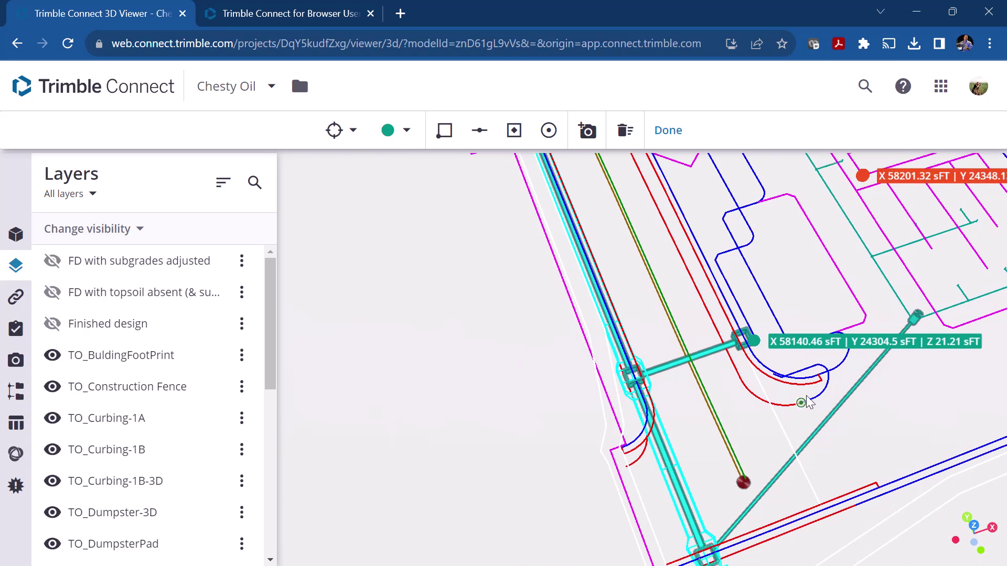
click(353, 130)
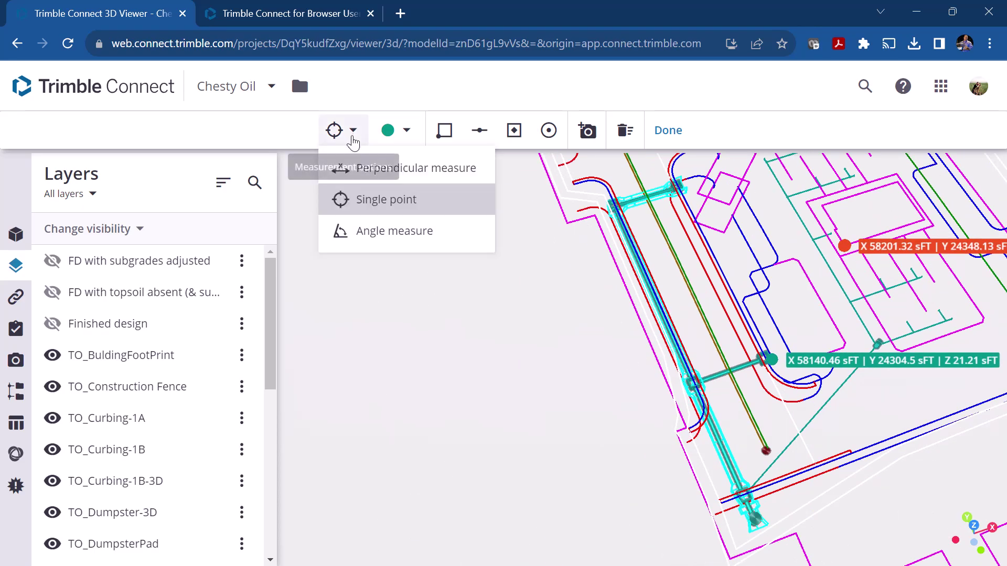
click(360, 234)
scroll(631, 346, down, 5)
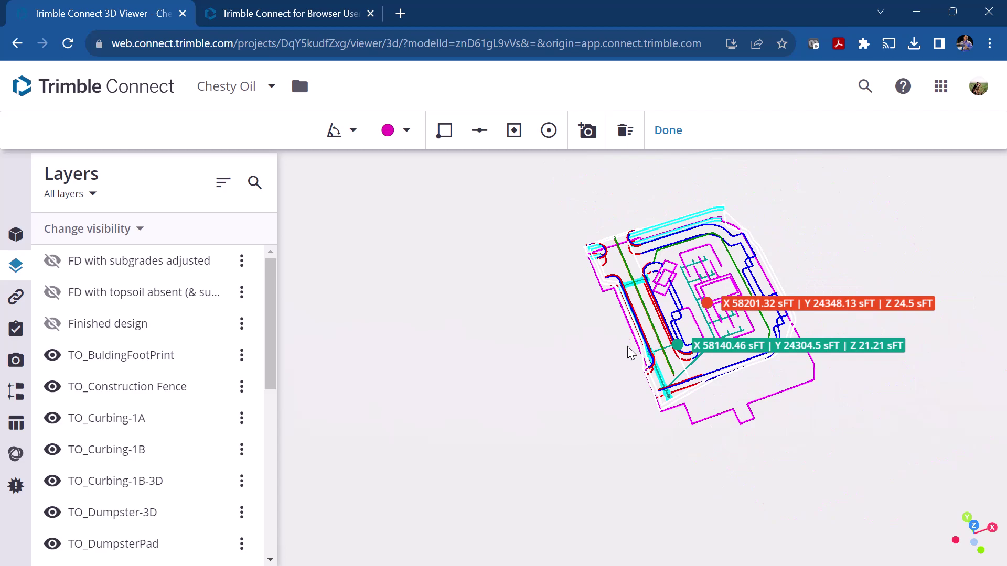
click(692, 423)
click(684, 404)
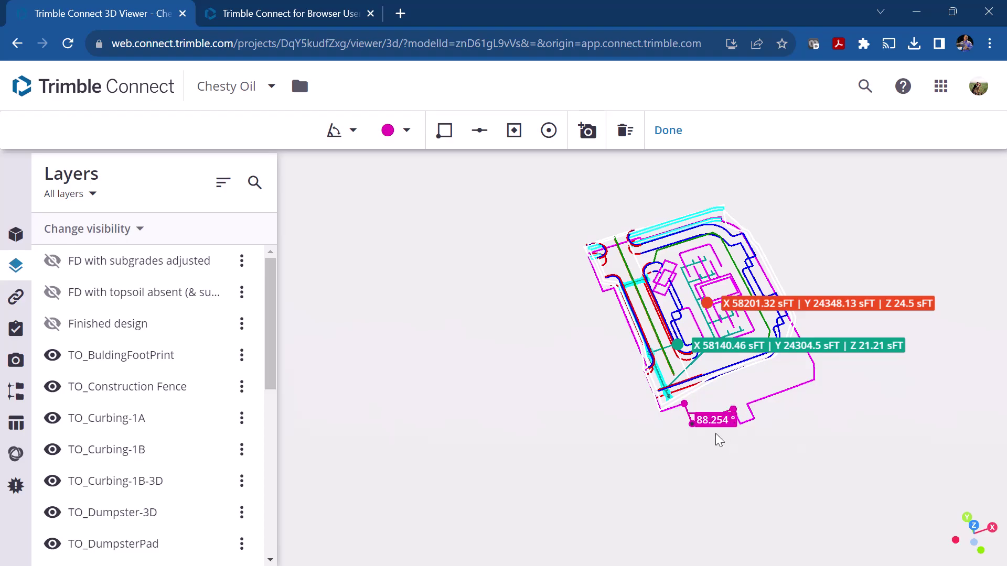
- Measure the angle at the outer right corner of the small tab on the outer magenta boundary
scroll(718, 435, up, 4)
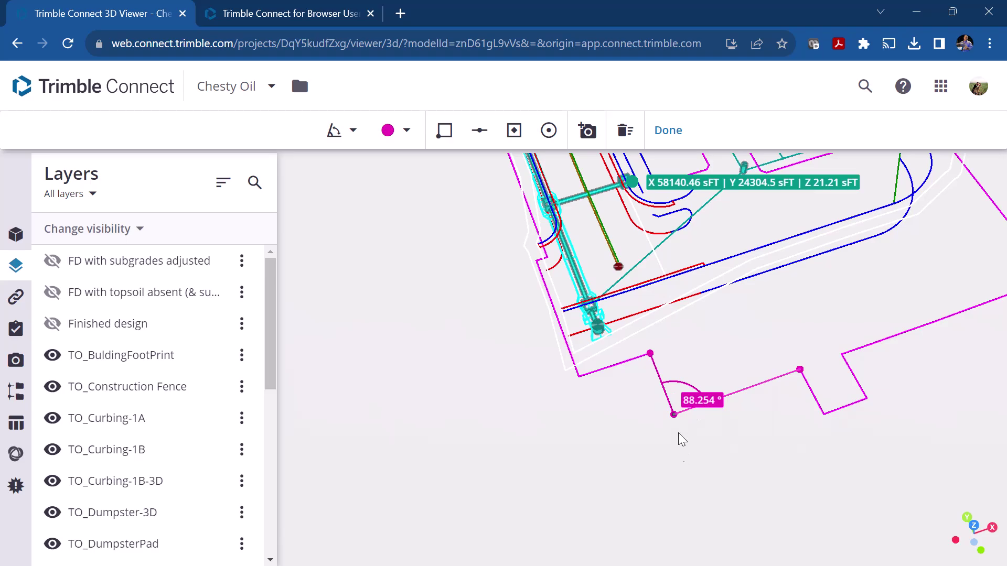
click(866, 398)
click(836, 361)
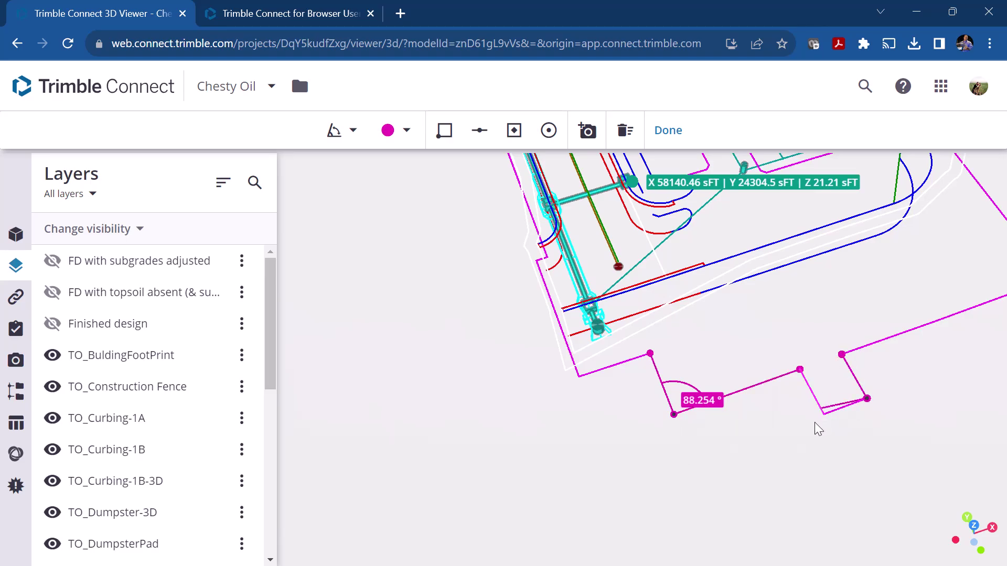
click(824, 414)
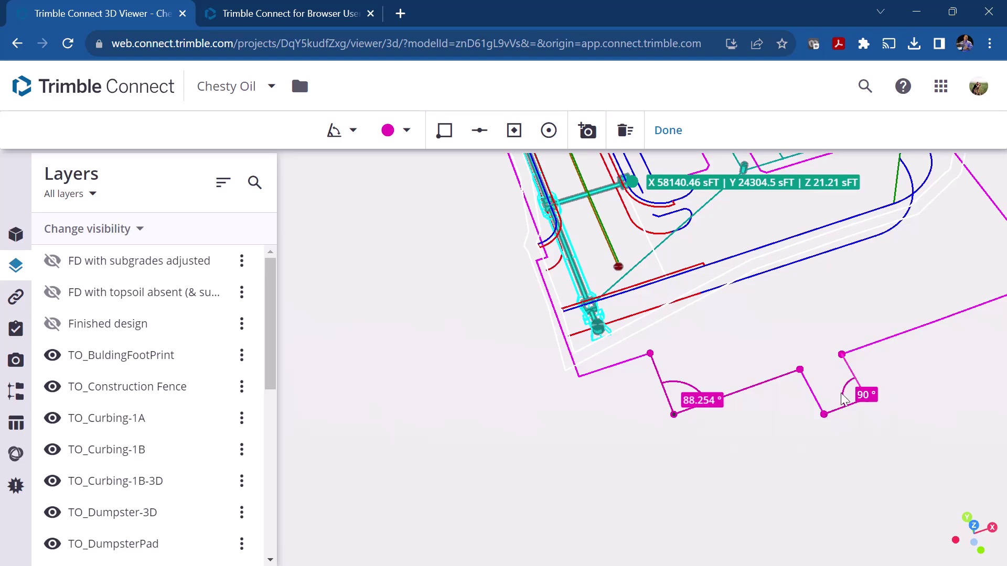
- Leave the measuring mode and delete all measurements from the model
scroll(813, 471, down, 3)
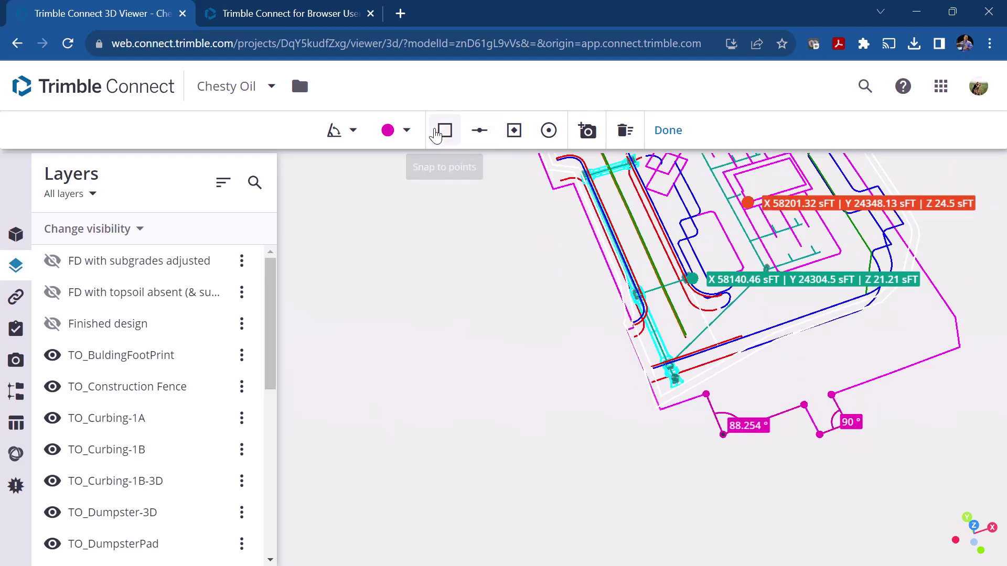
click(668, 133)
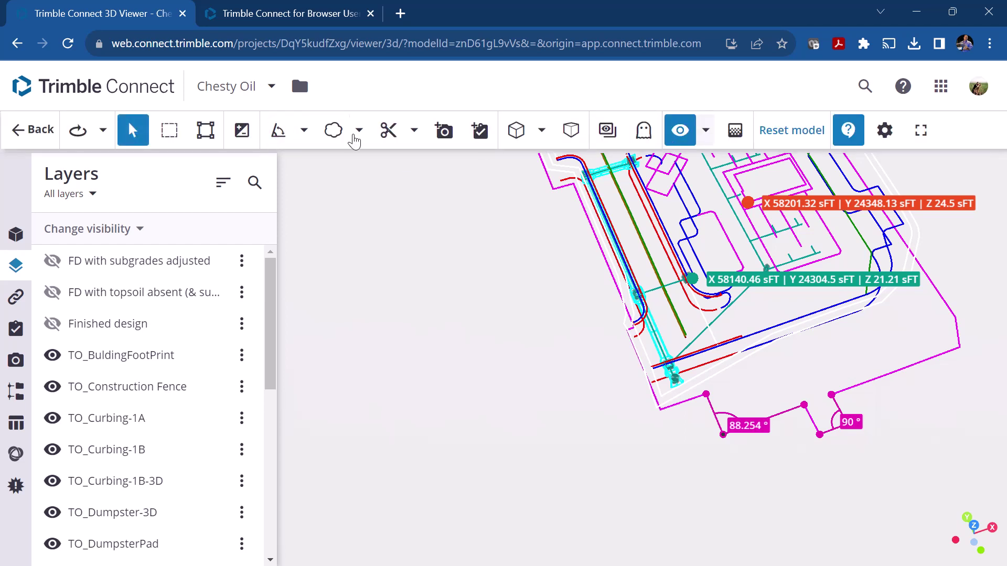
click(304, 134)
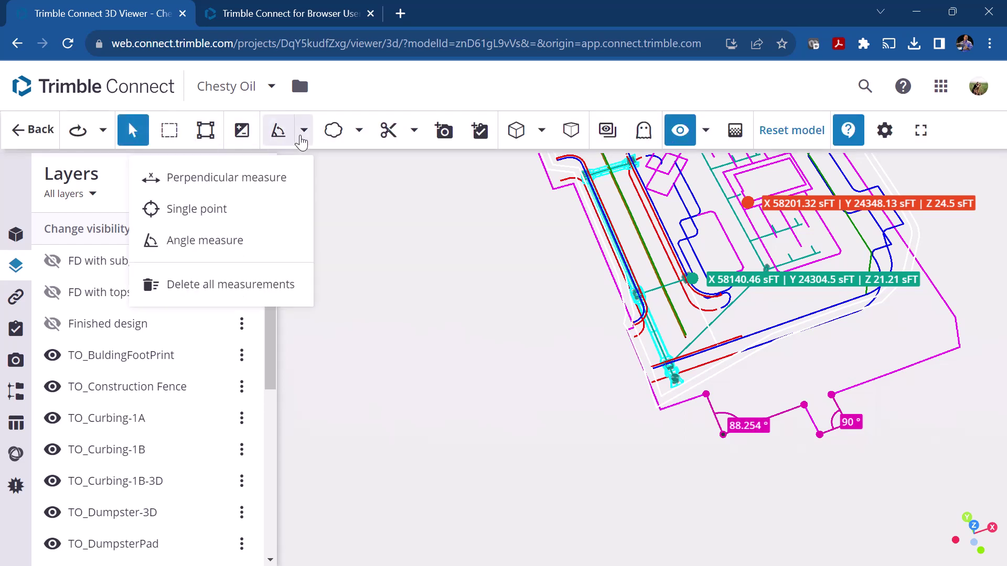
click(244, 294)
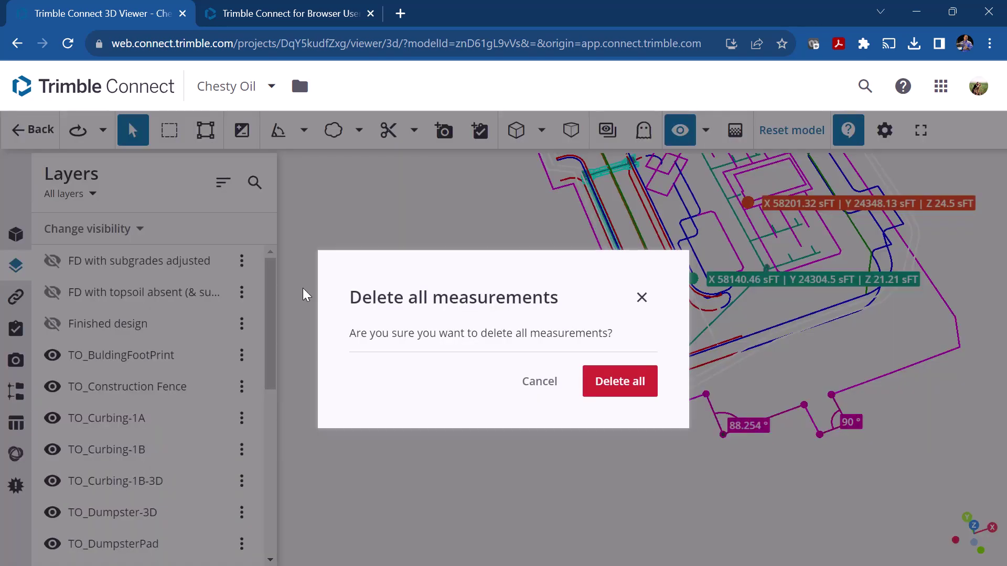
click(617, 381)
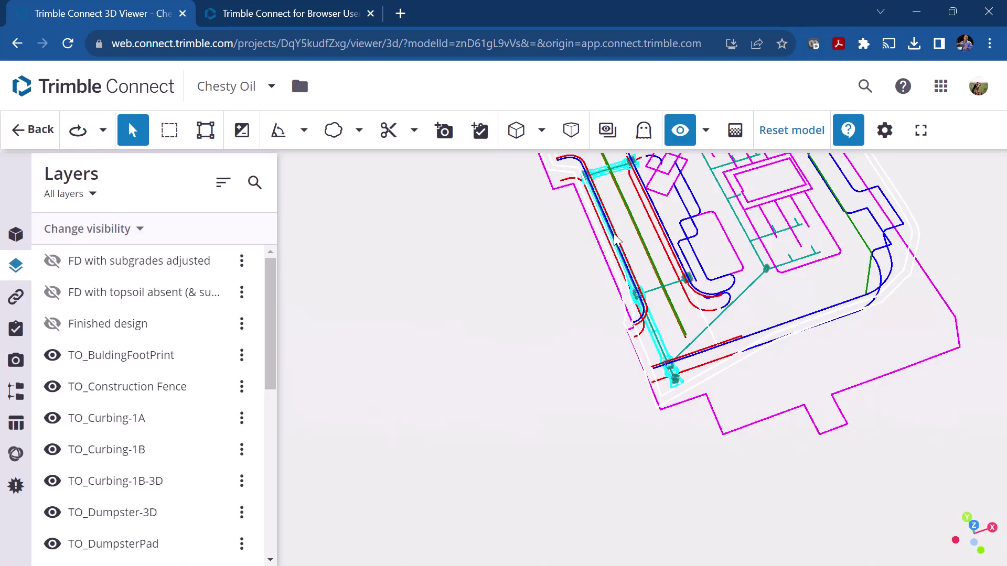
- Add a magenta text markup reading "Bldg" with its leader pointing to the building outline, and finish the markup
scroll(713, 209, up, 1)
scroll(724, 204, down, 4)
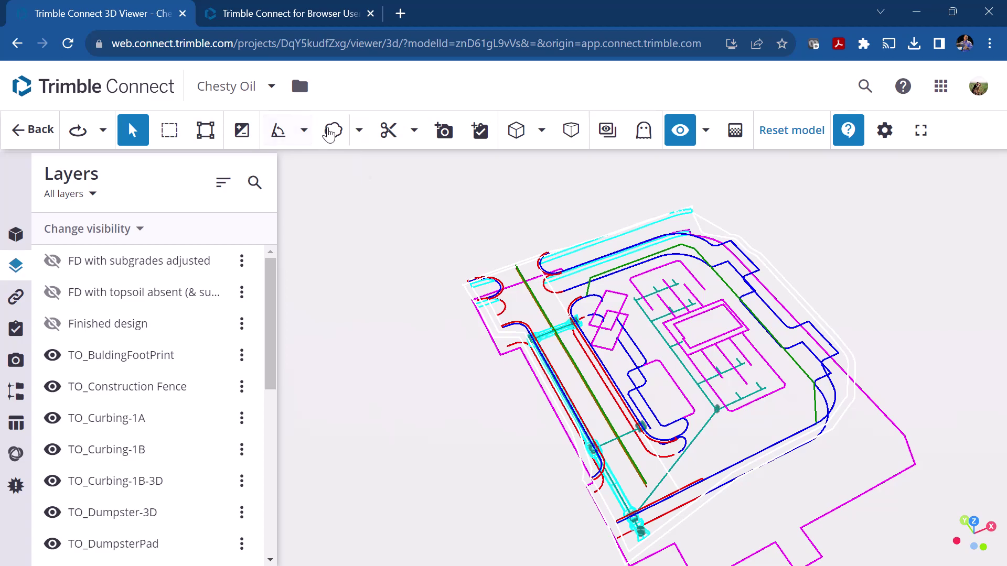
click(359, 131)
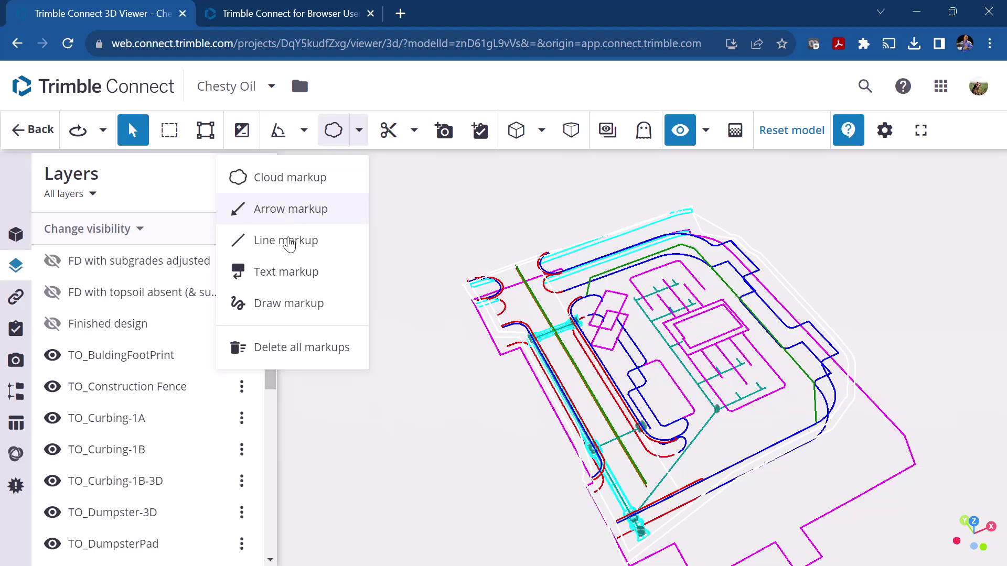
click(262, 272)
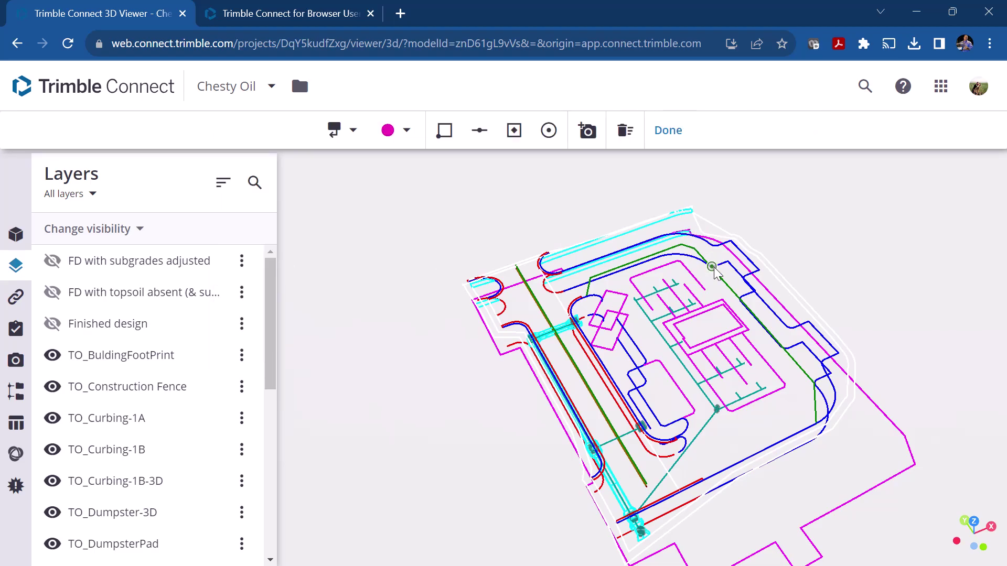
click(723, 305)
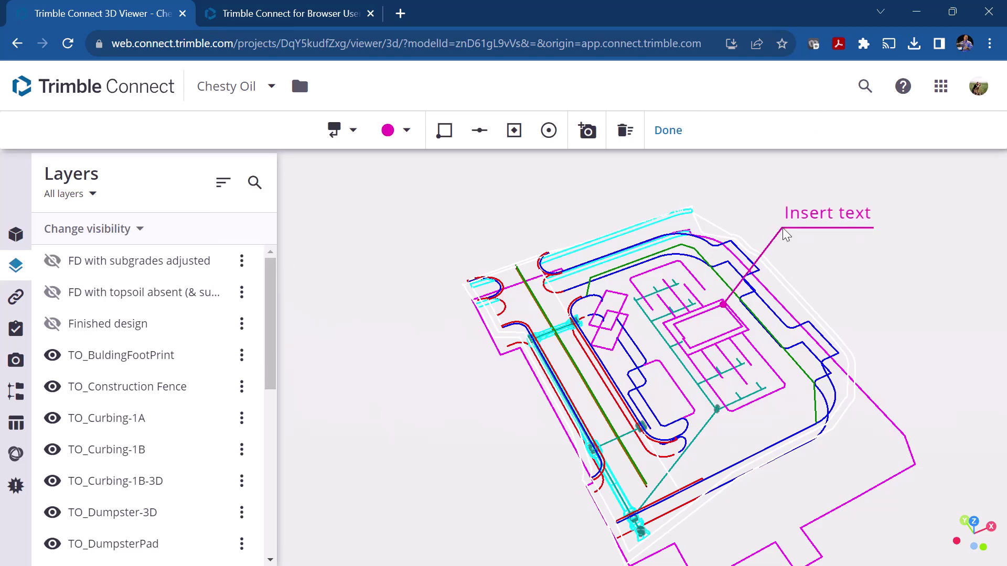
click(796, 237)
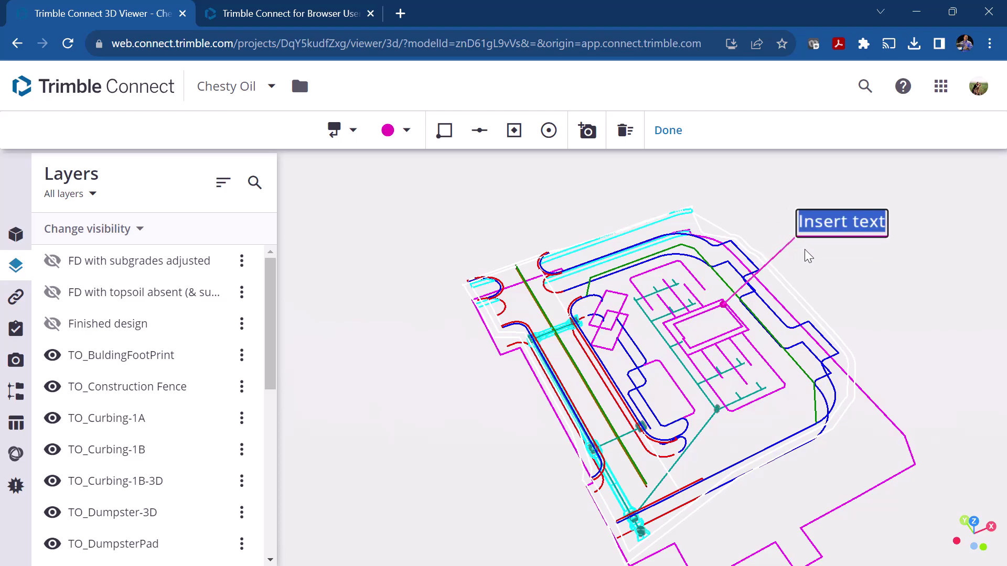
text(Bldg)
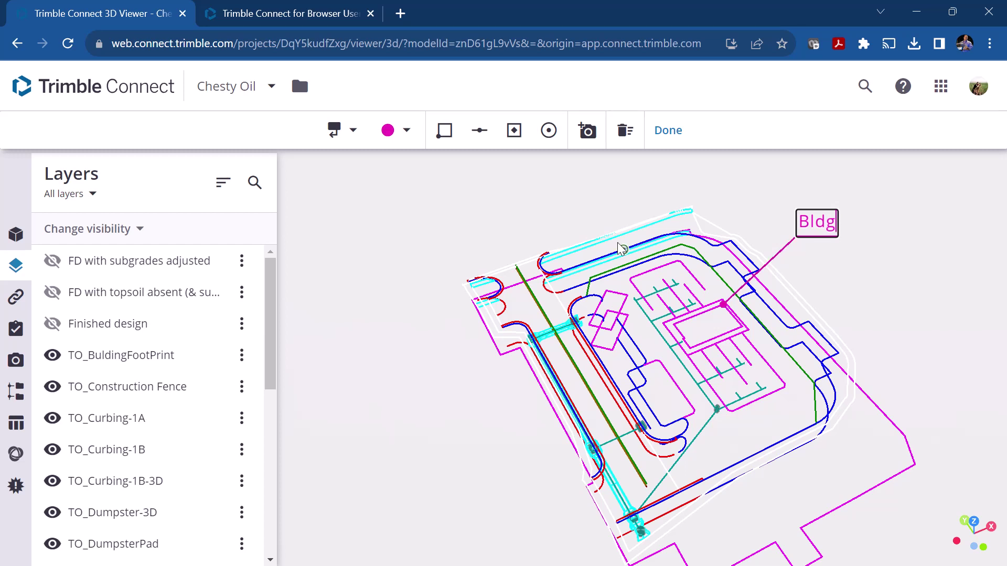
click(667, 133)
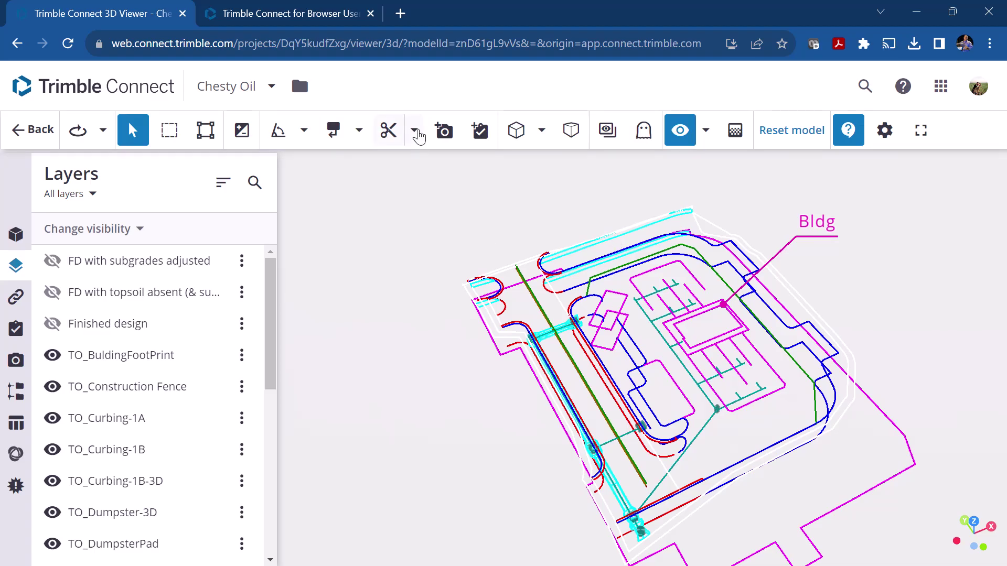
- View the Clip plane and Vertical clip plane modes and leave clipping without placing a plane
click(415, 131)
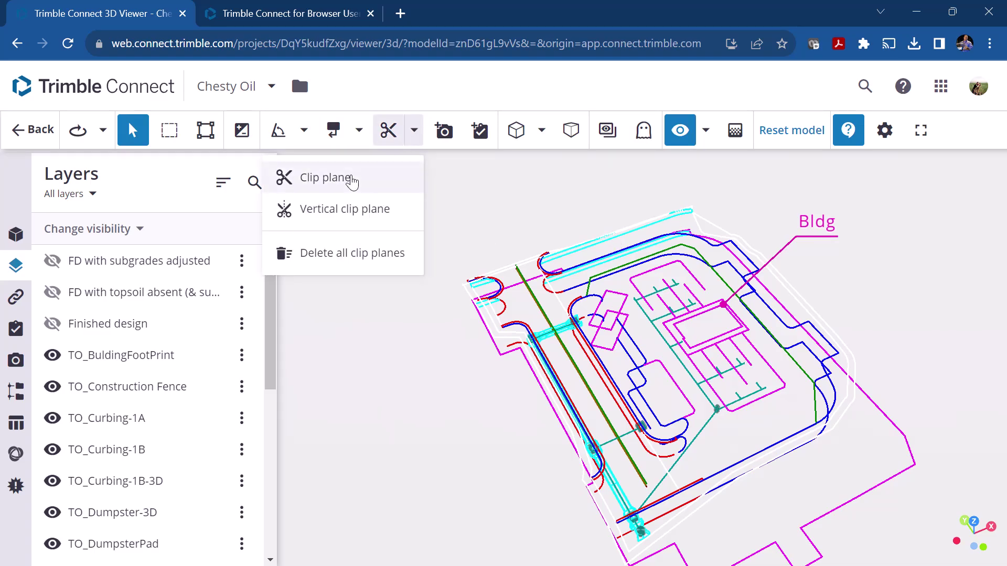
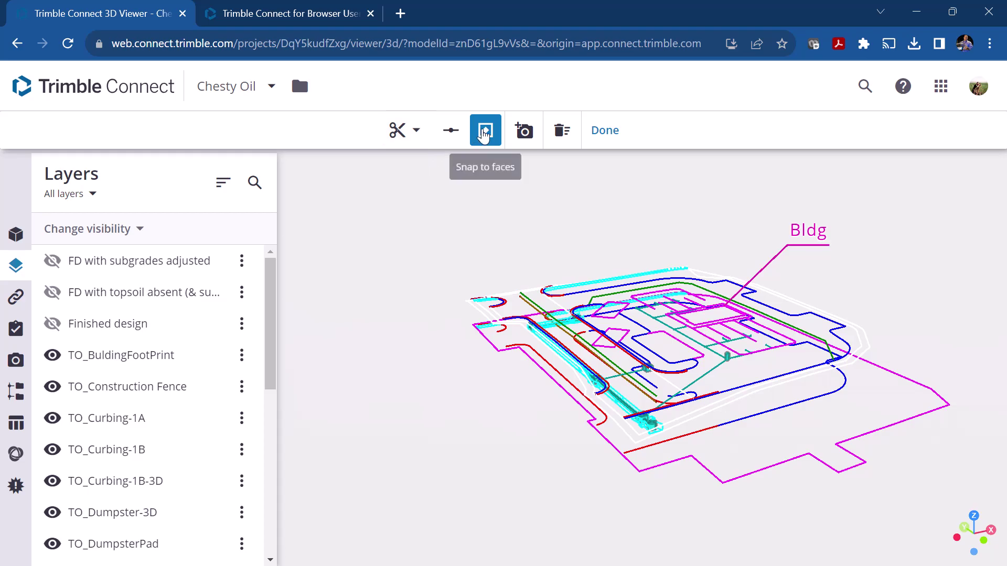
click(413, 131)
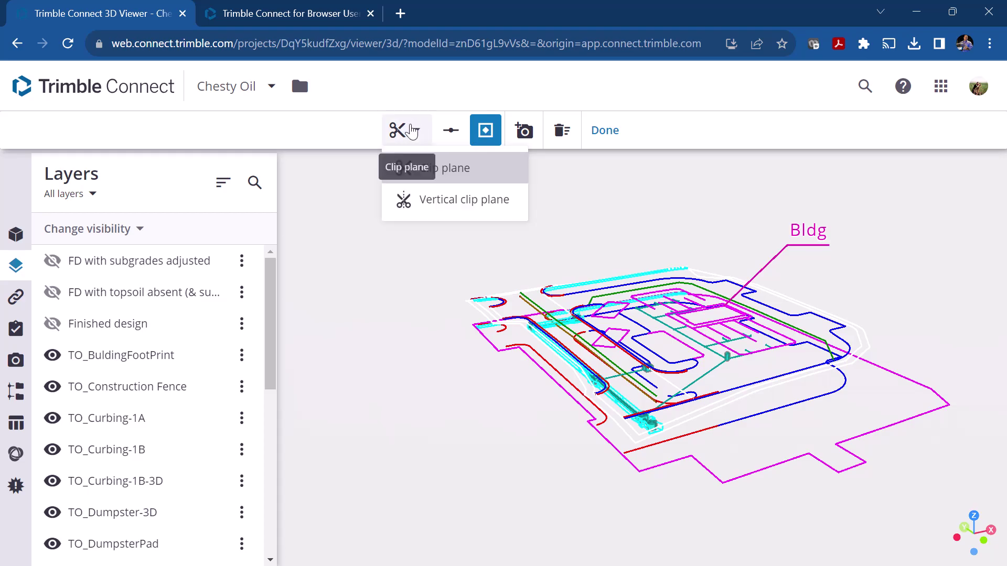
click(449, 212)
mouse_move(674, 317)
mouse_down()
mouse_move(684, 340)
mouse_move(683, 320)
mouse_up()
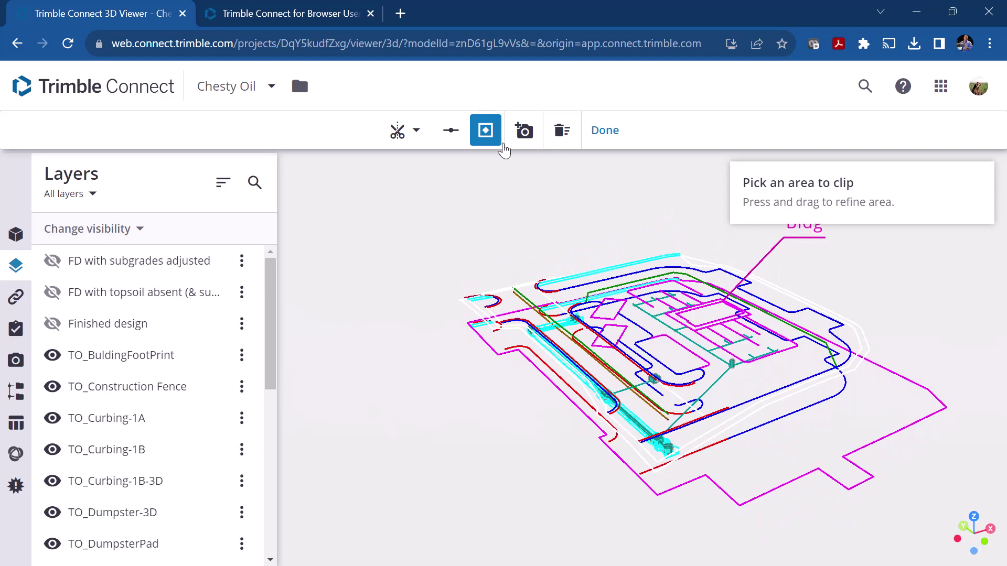
click(605, 130)
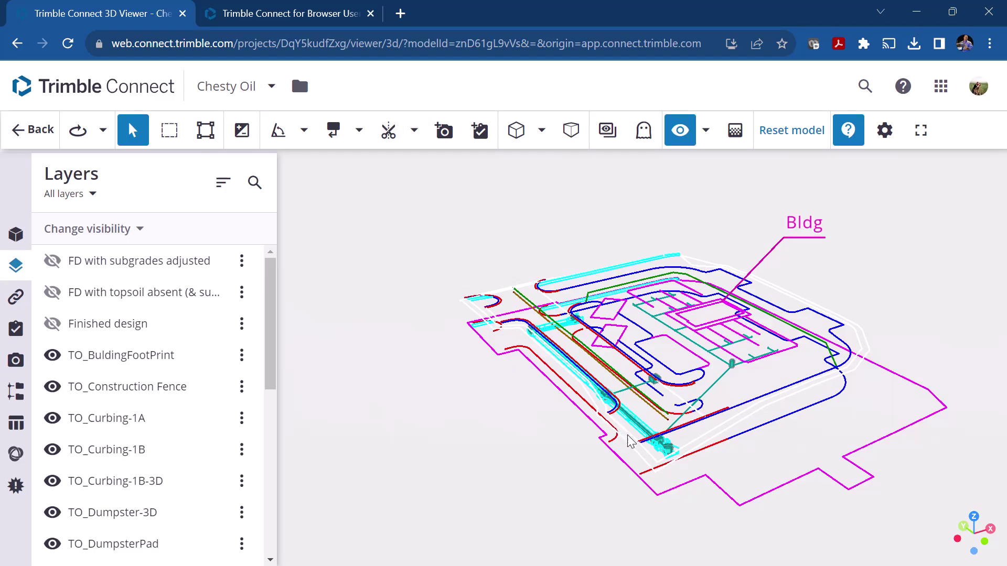
- Delete all clip planes and set the model to Axon view
click(413, 132)
click(327, 261)
click(519, 129)
click(518, 129)
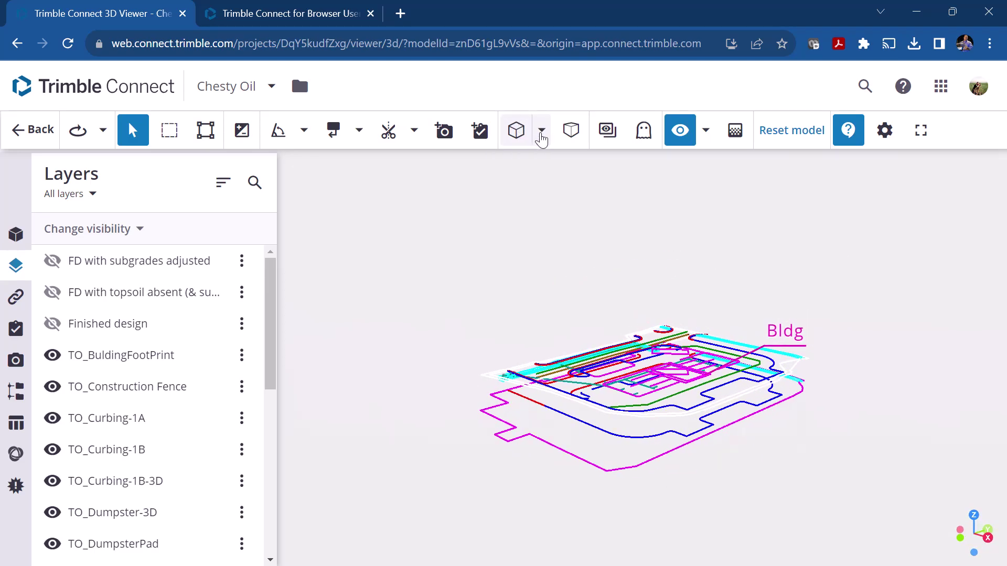
- View the model in Top view and return it to Axon view
click(538, 136)
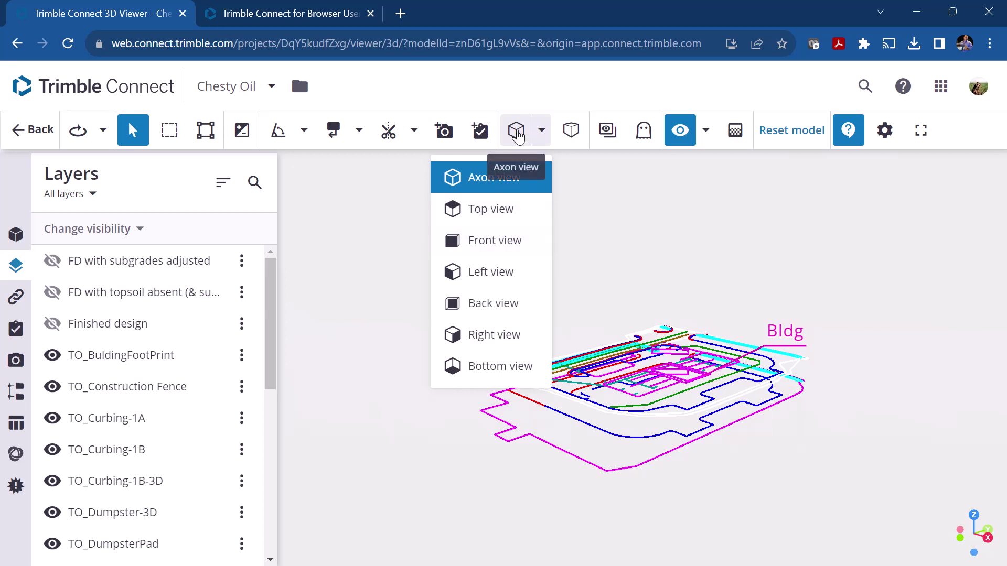
click(494, 209)
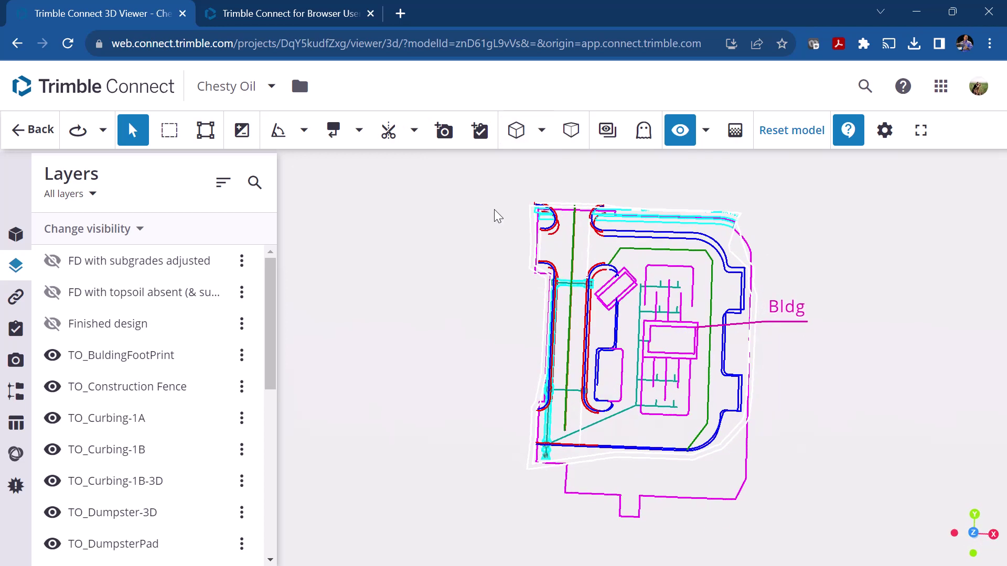
click(542, 135)
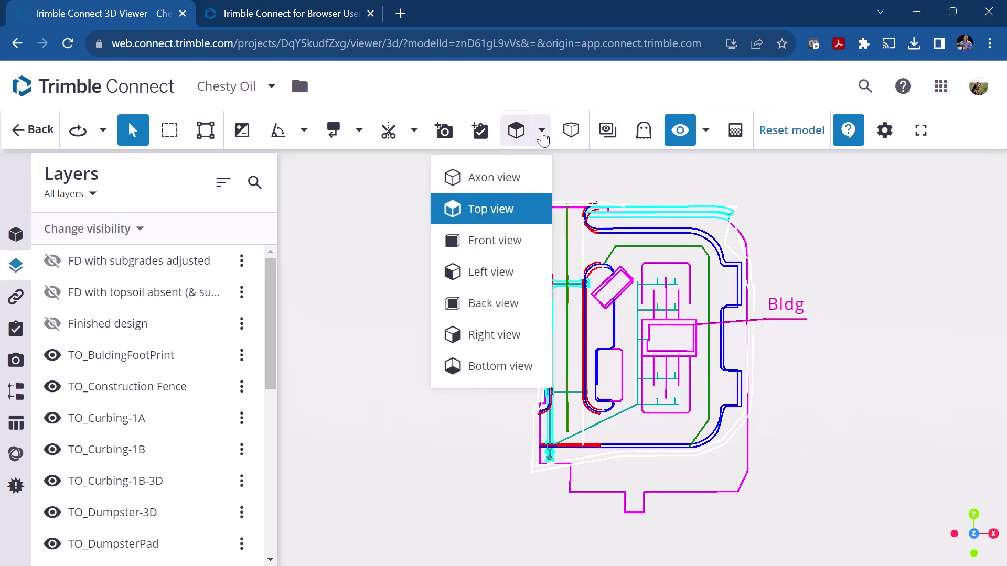
click(519, 179)
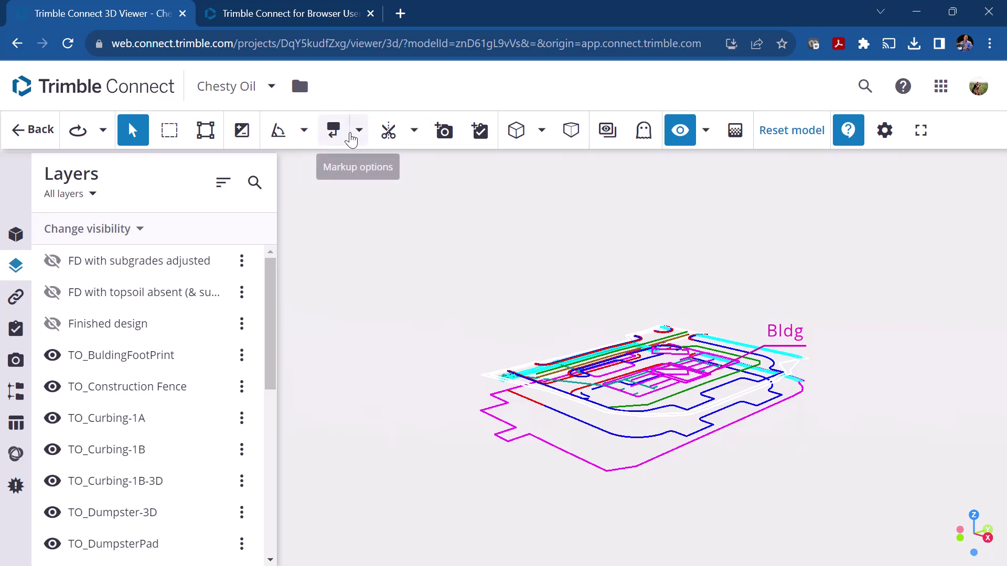
- View the Clip plane mode and leave it without placing a plane
click(414, 131)
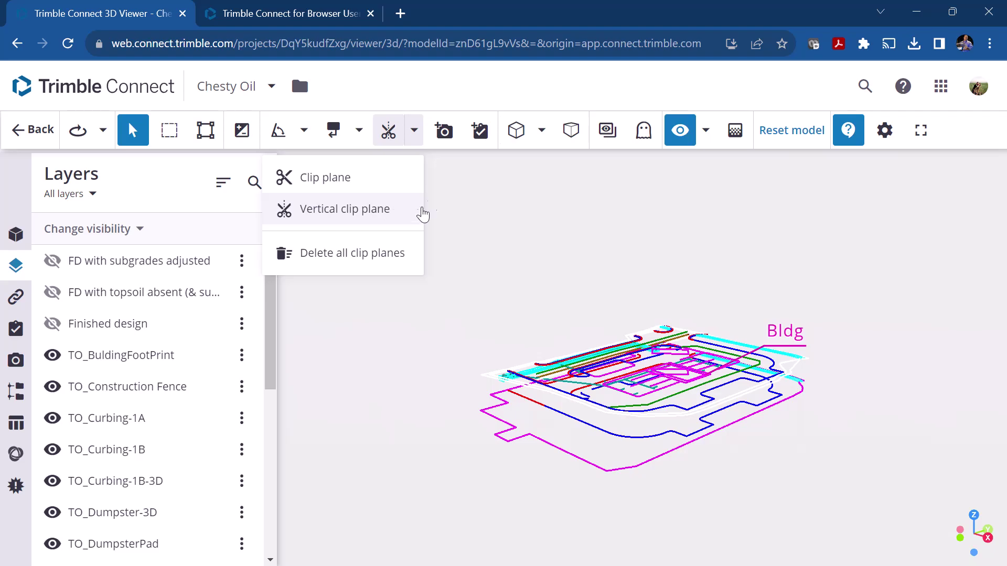
click(316, 180)
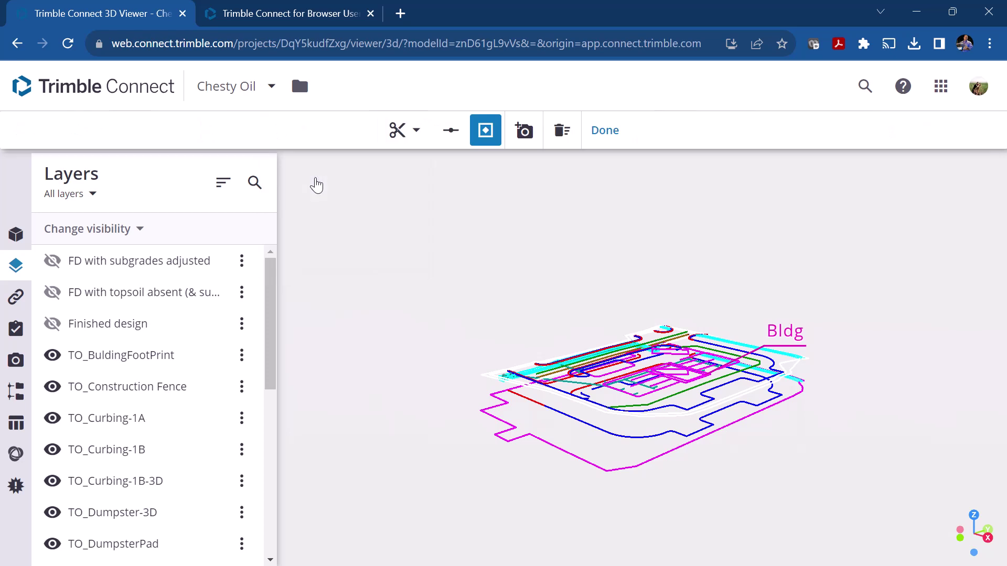
click(603, 131)
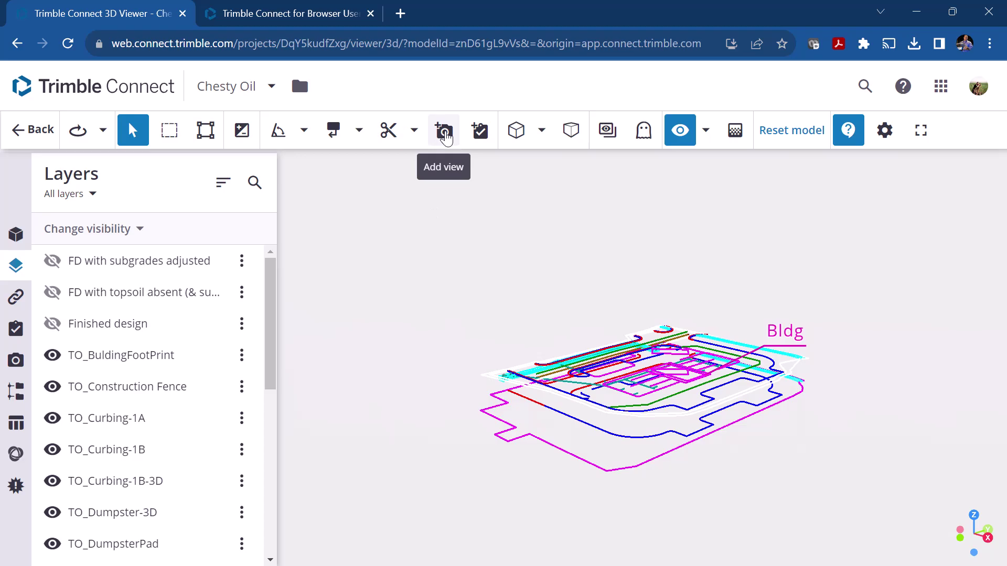
- Examine the new ToDo form and its Priority choices, and cancel the ToDo
click(479, 131)
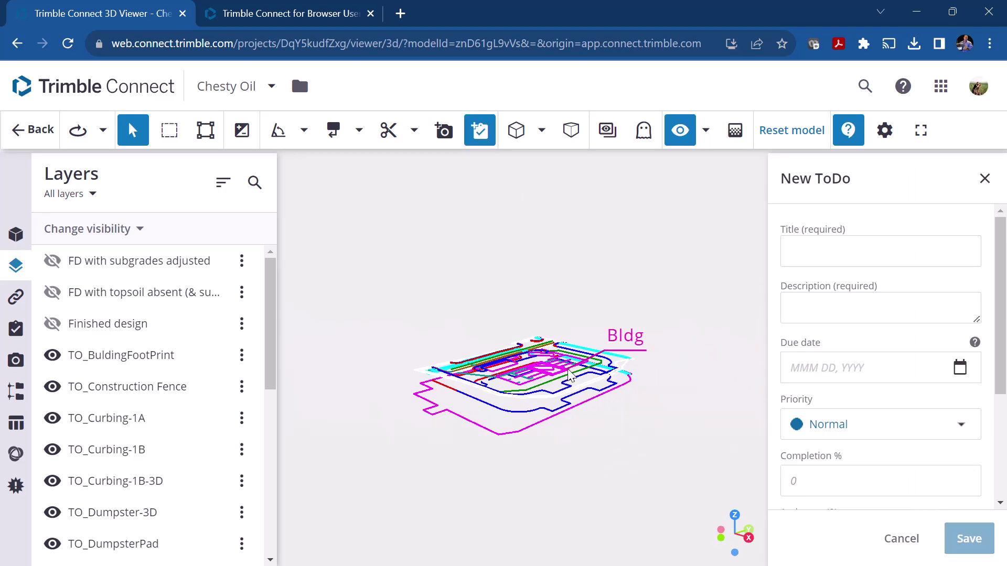
click(886, 425)
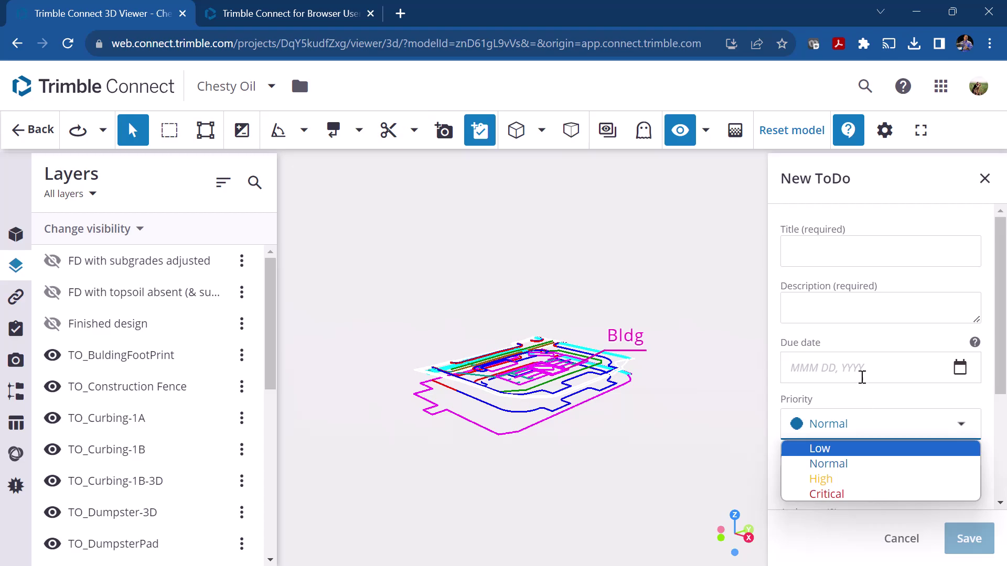
click(868, 278)
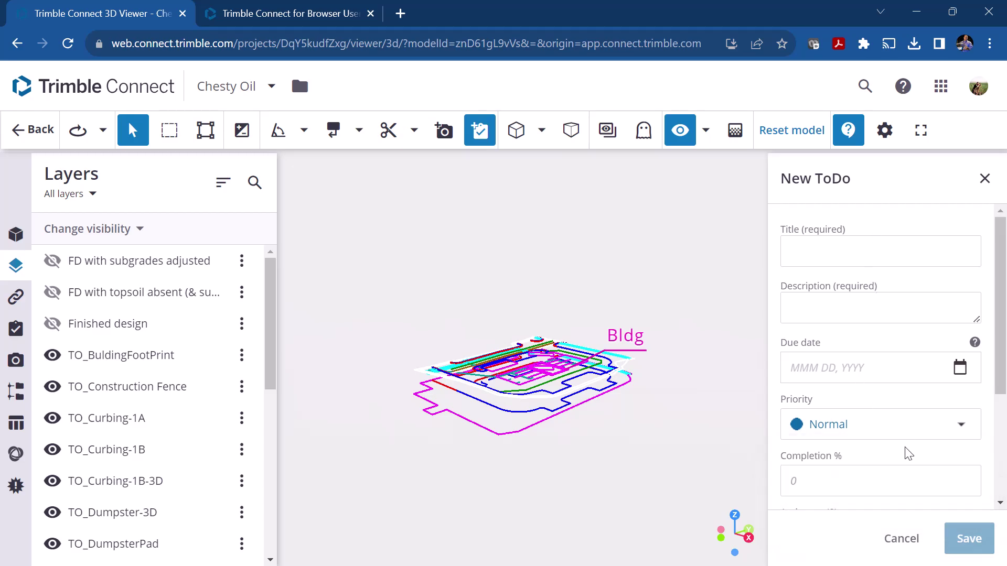
click(900, 539)
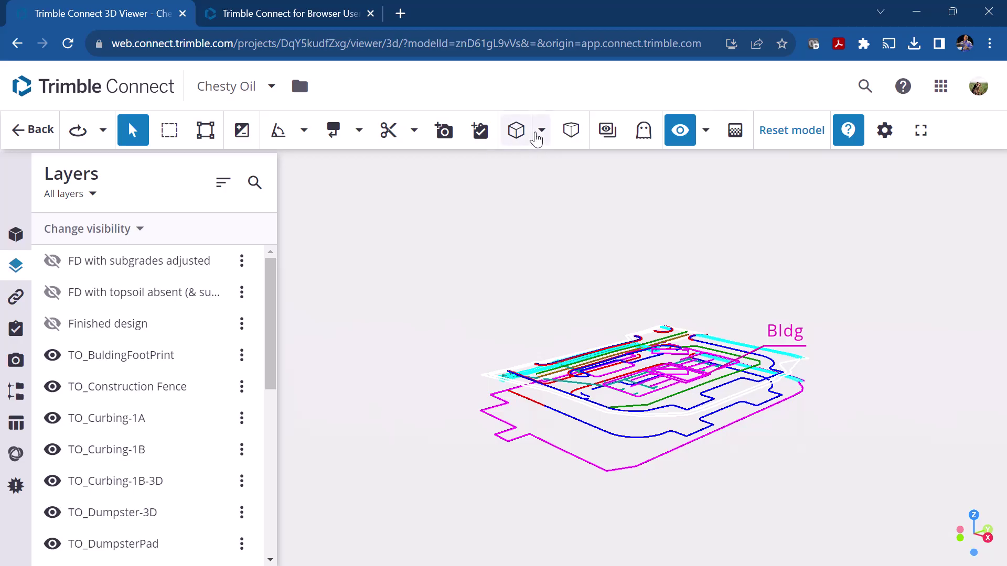
- Compare the orthogonal and perspective projections, and view the model from the front, the top and an oblique angle
click(574, 132)
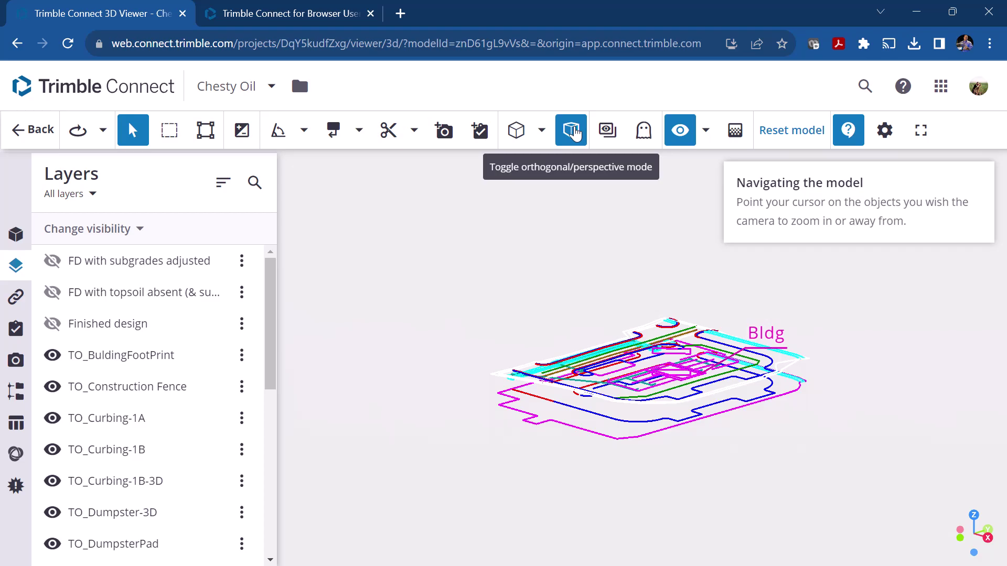
click(575, 131)
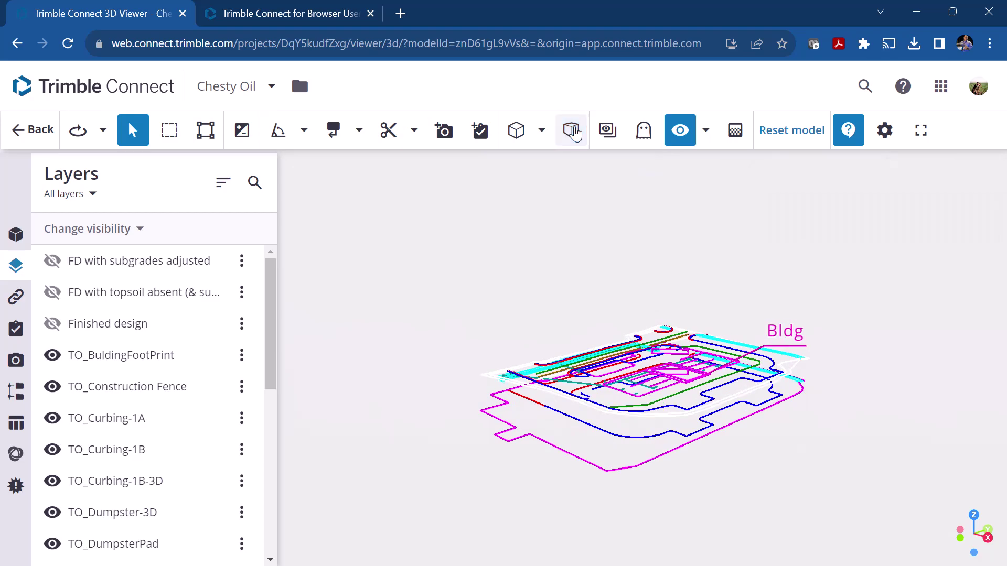
click(542, 132)
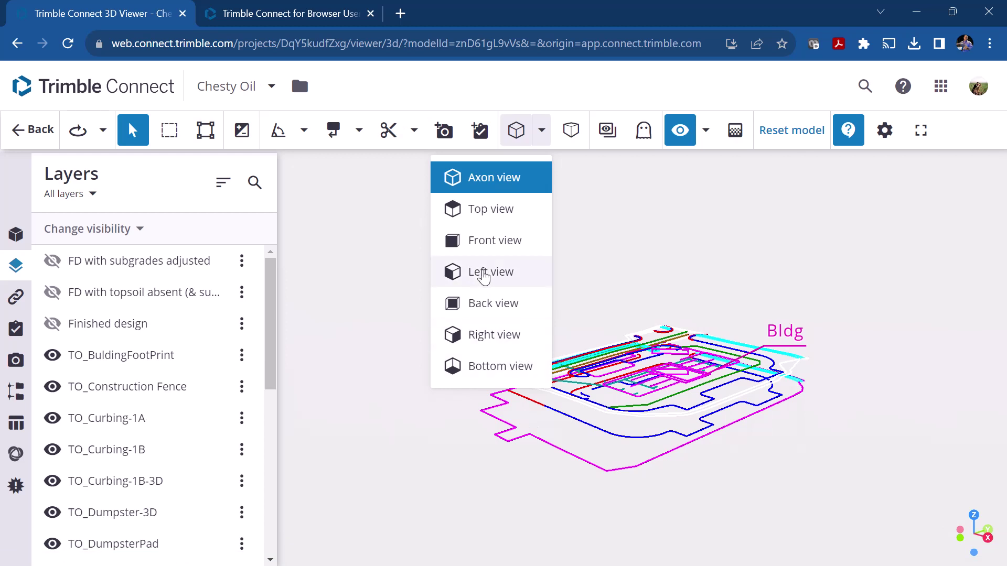
click(474, 246)
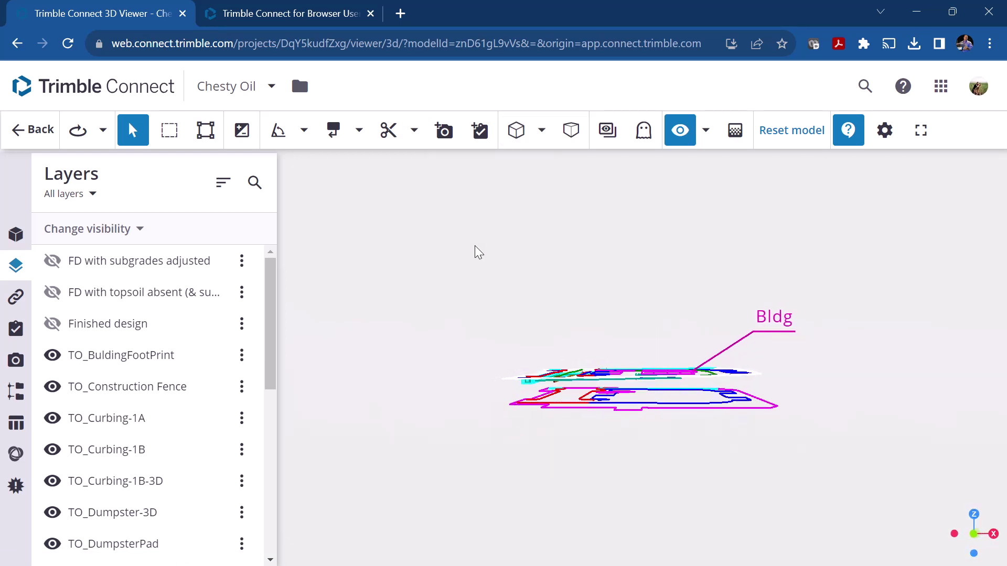
click(540, 131)
click(488, 209)
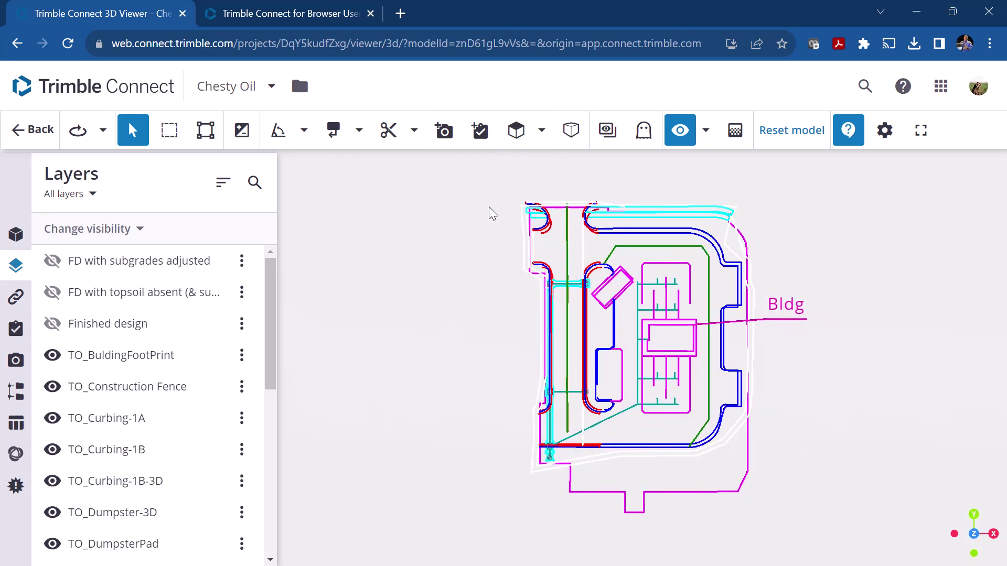
drag(625, 416, 546, 314)
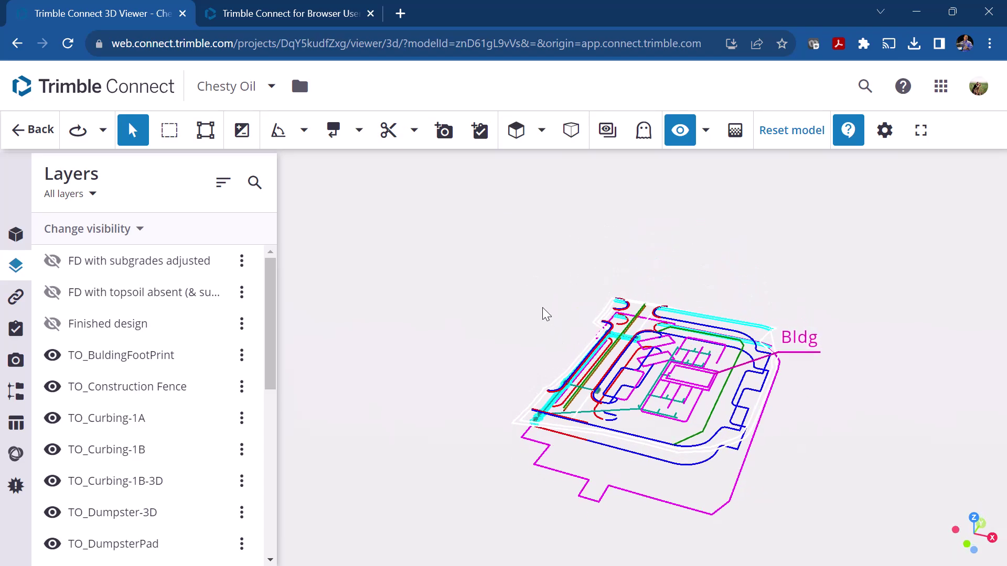
- Examine the visibility options for annotations, clip planes, grids, IFC element types and object attachments
click(607, 134)
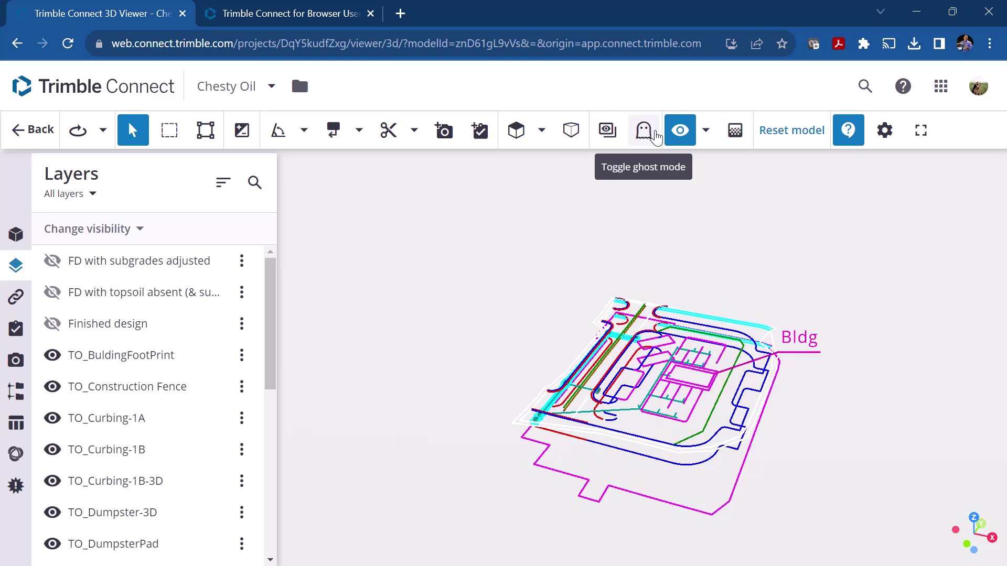
click(703, 138)
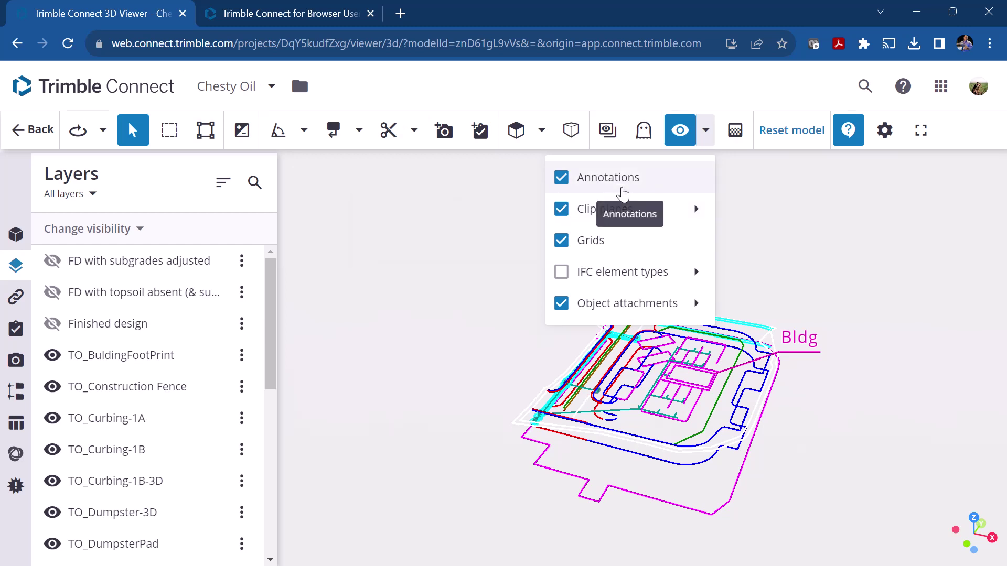
mouse_move(598, 287)
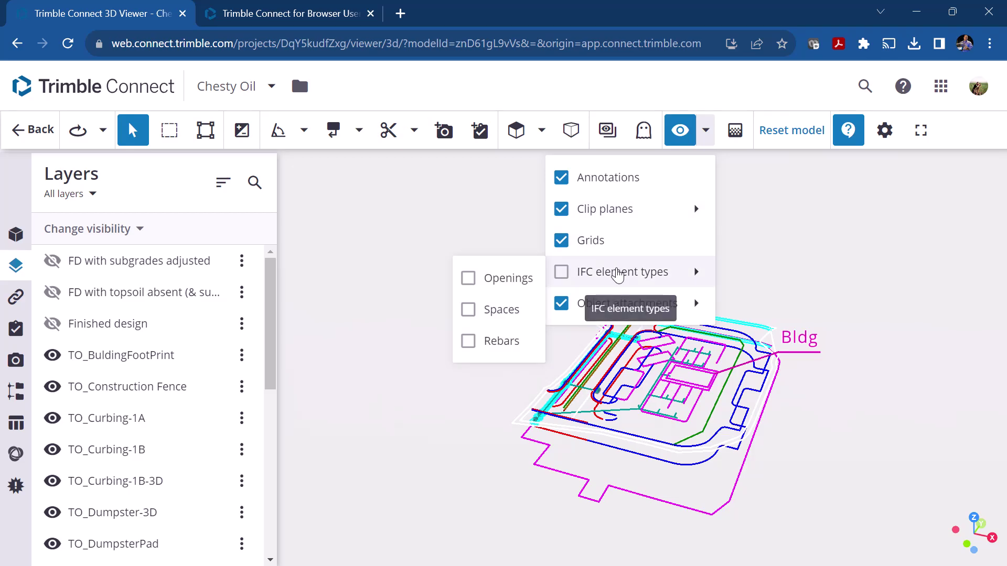
click(804, 247)
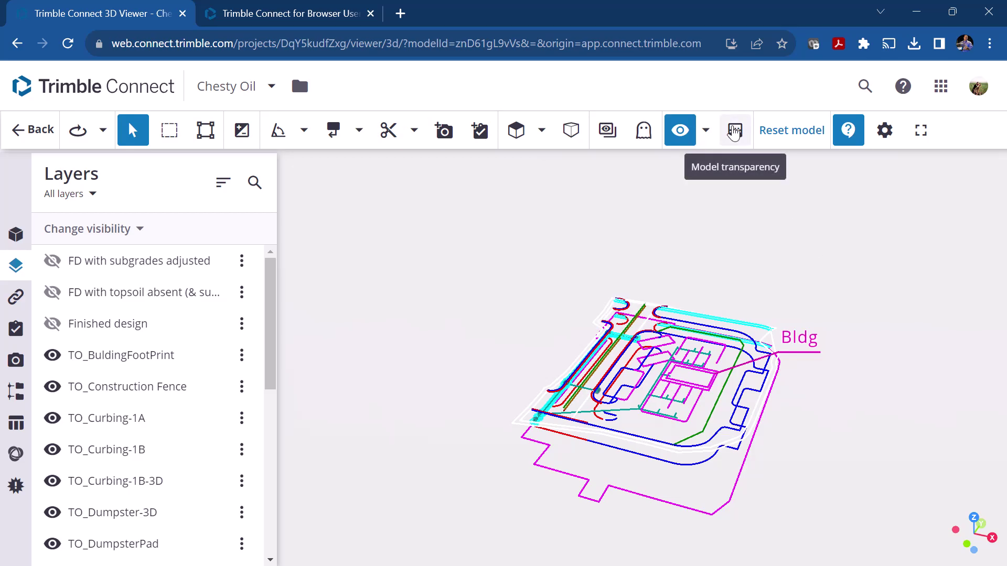
- Show the Finished design layer and set the model transparency to about the middle of its range
click(53, 324)
scroll(610, 390, up, 5)
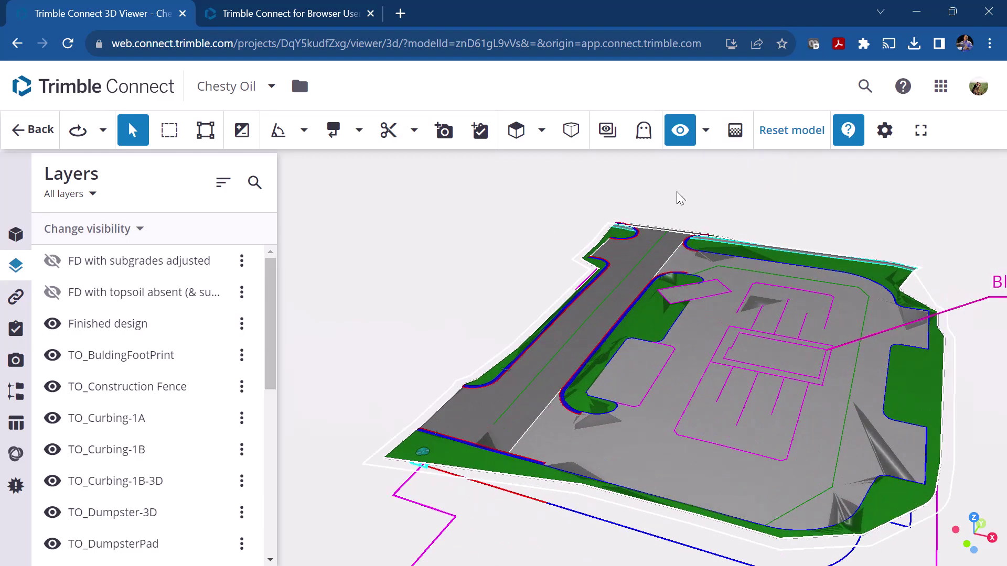
click(735, 130)
drag(760, 209, 651, 247)
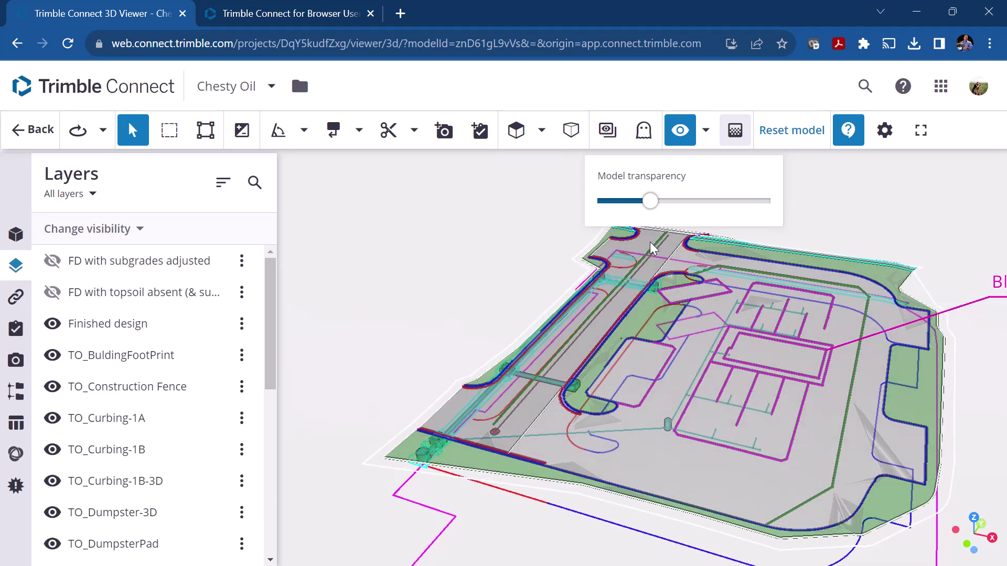
drag(651, 201, 683, 208)
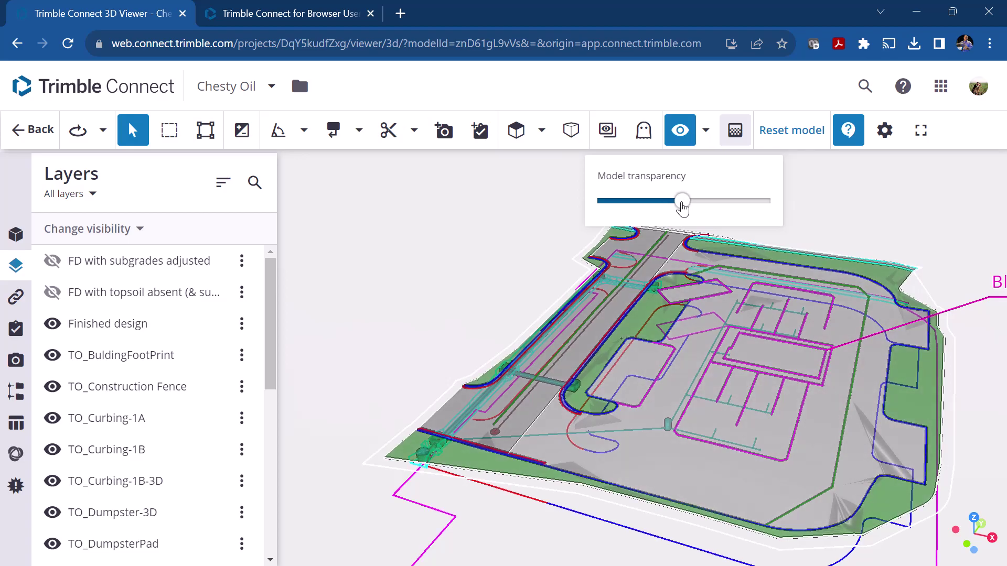
- Reset the model to its default state
click(794, 137)
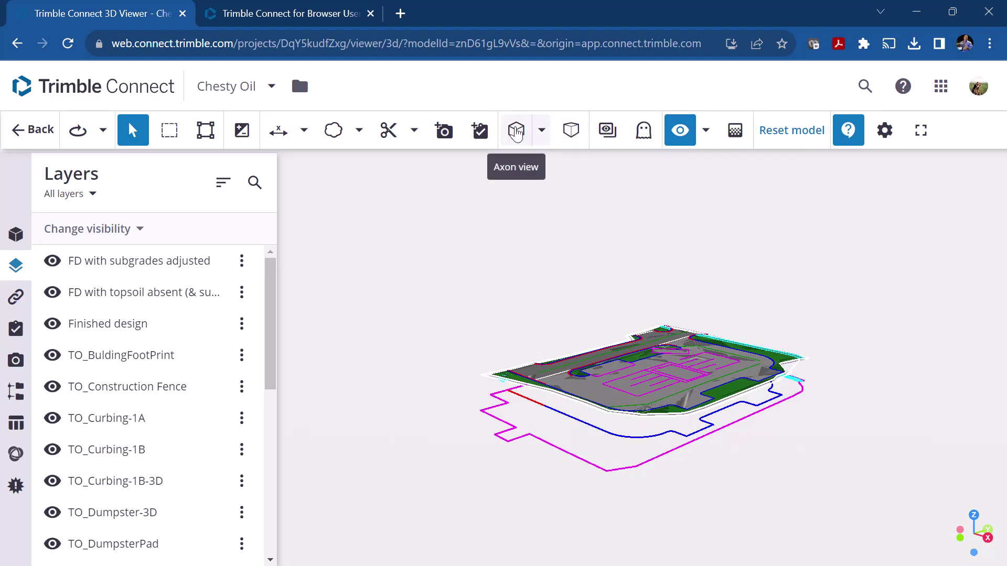
- Try the Vertical clip plane mode and leave clipping without placing a plane
click(388, 128)
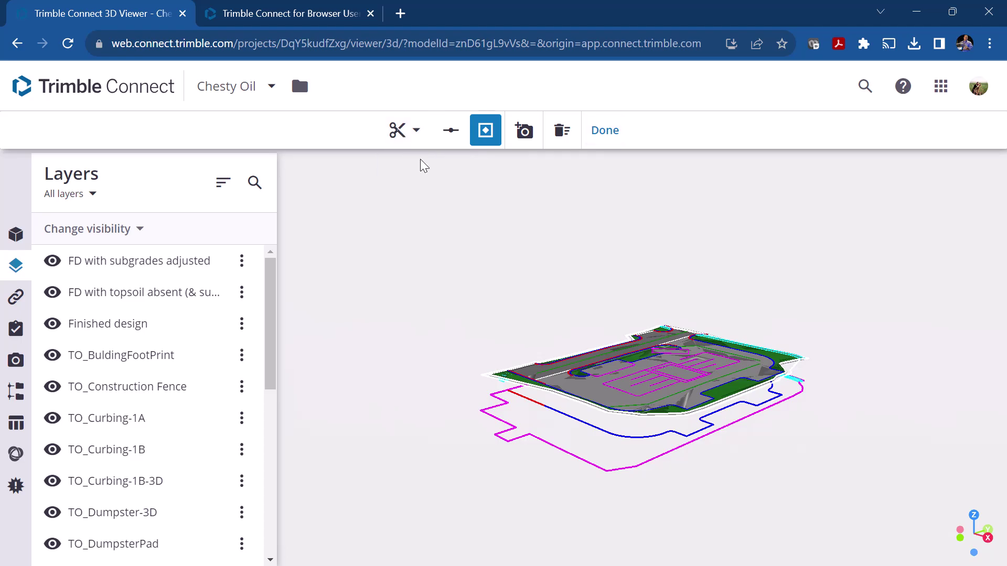
click(412, 131)
click(422, 139)
click(418, 201)
click(454, 132)
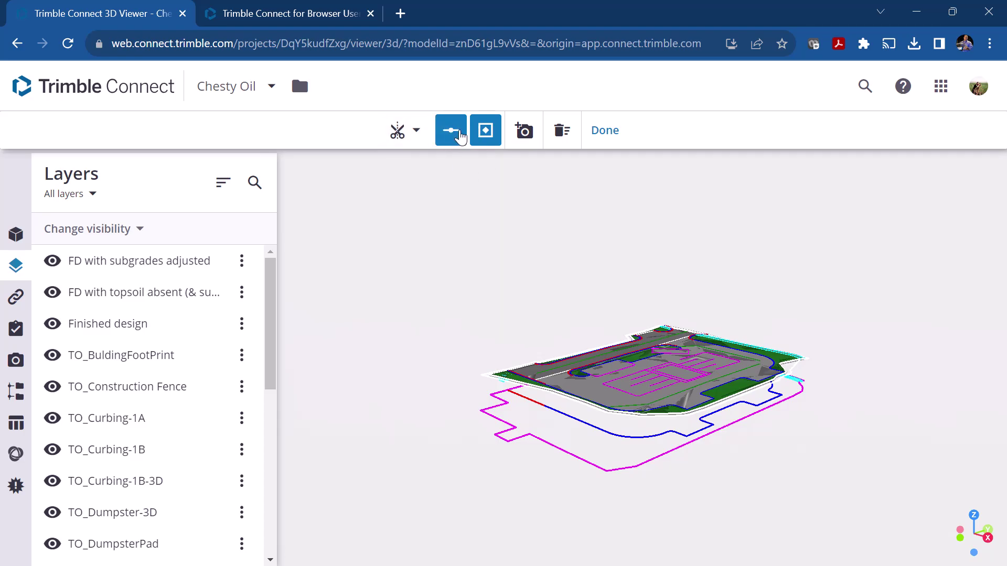
click(605, 130)
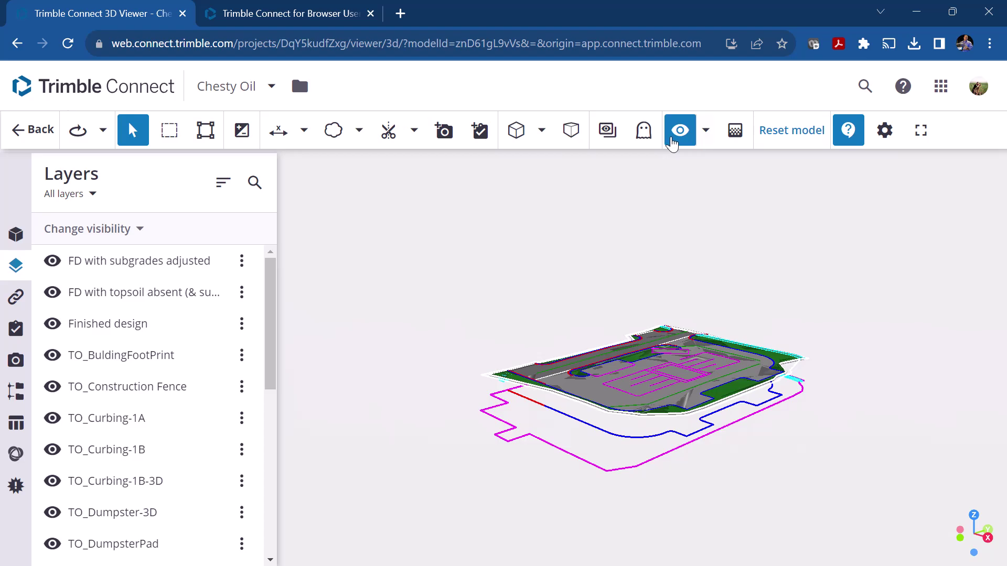
- Reset the model again and check the Model transparency setting
click(801, 141)
click(736, 132)
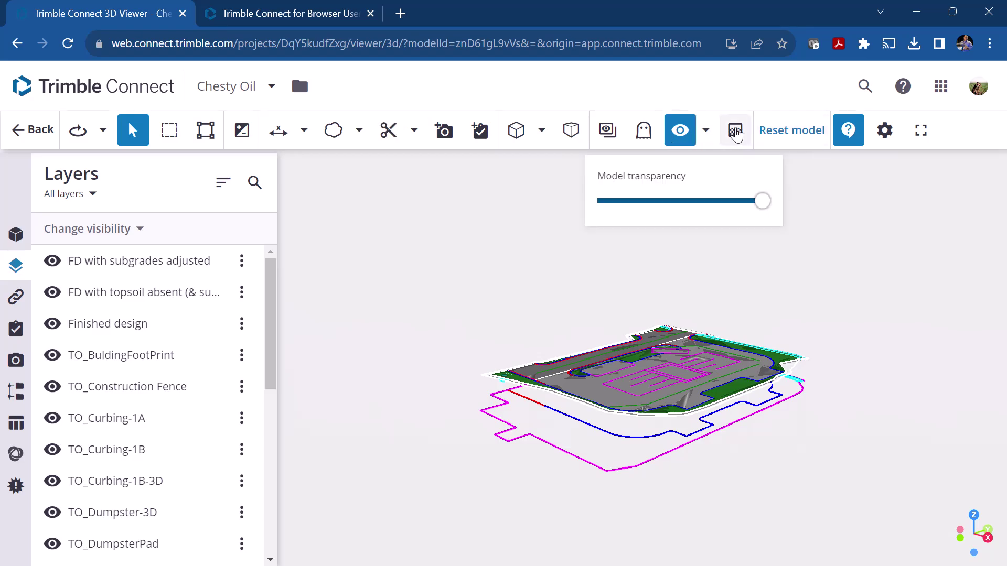
click(611, 140)
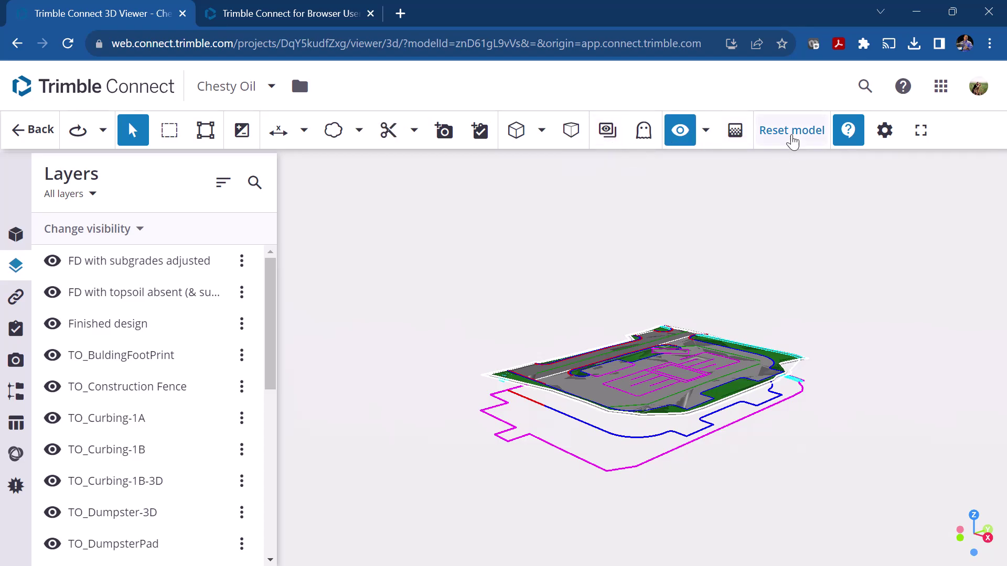
- Hide the on-screen instructions and show them again
click(861, 137)
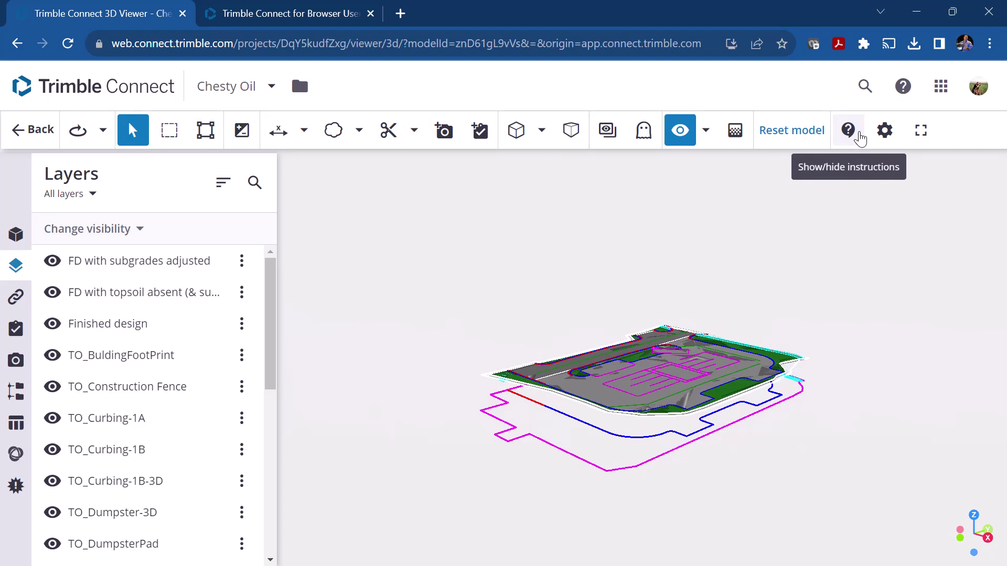
click(858, 139)
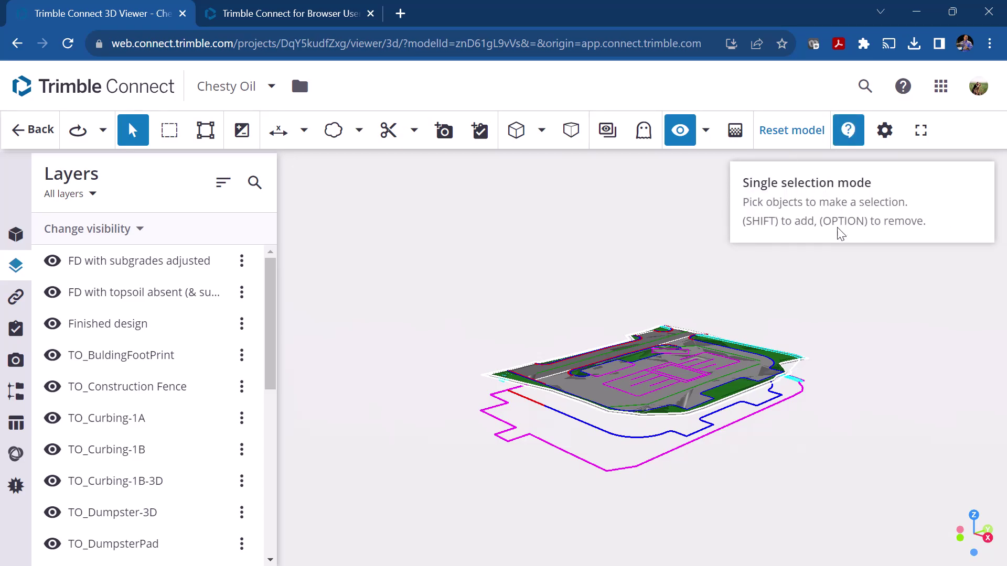
click(848, 138)
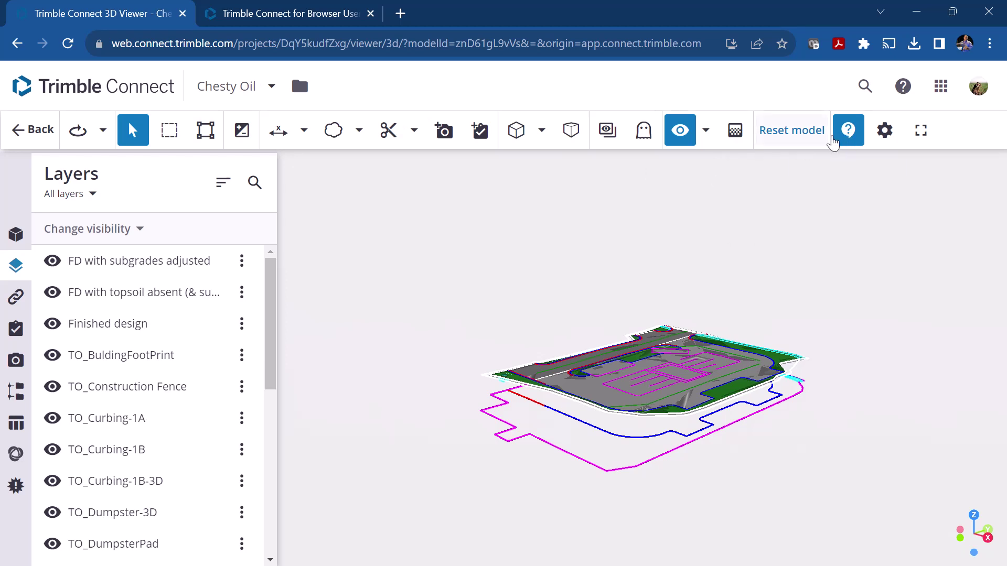
- Review the viewer's Unit settings and the project's Extensions settings, and close the settings without changing anything
click(884, 132)
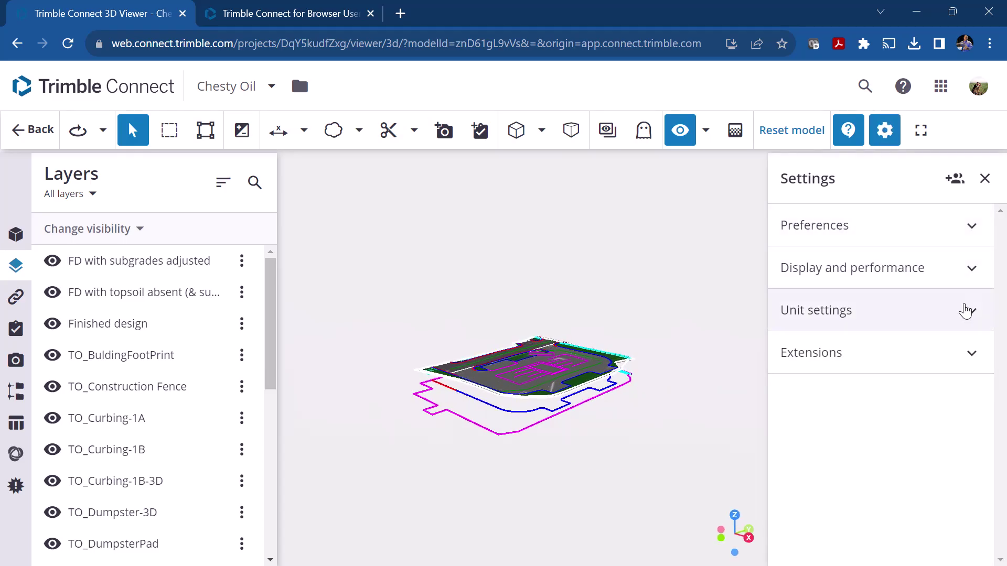
click(965, 309)
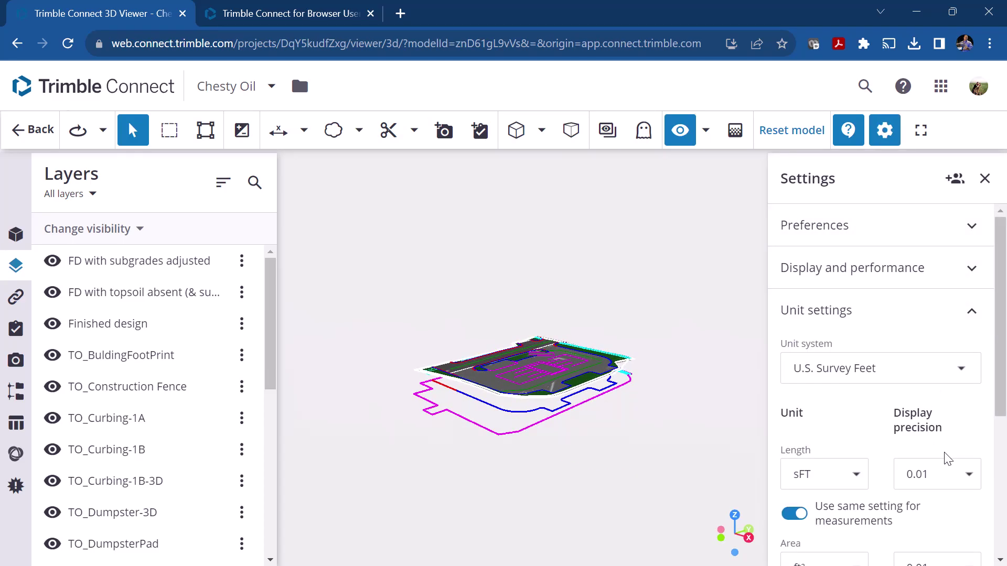
scroll(949, 461, down, 2)
scroll(942, 486, down, 3)
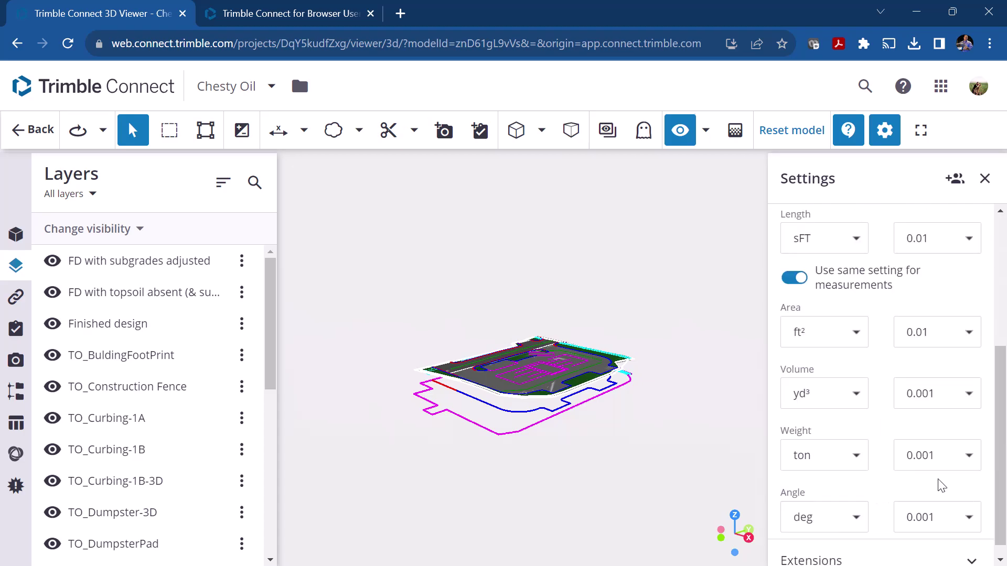
scroll(941, 484, down, 1)
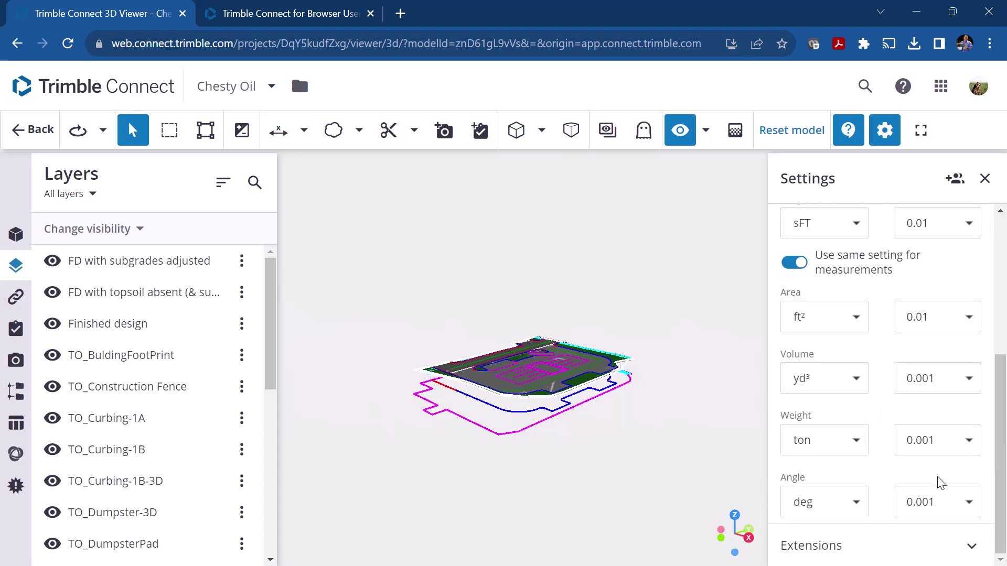
scroll(942, 503, up, 3)
scroll(964, 556, down, 3)
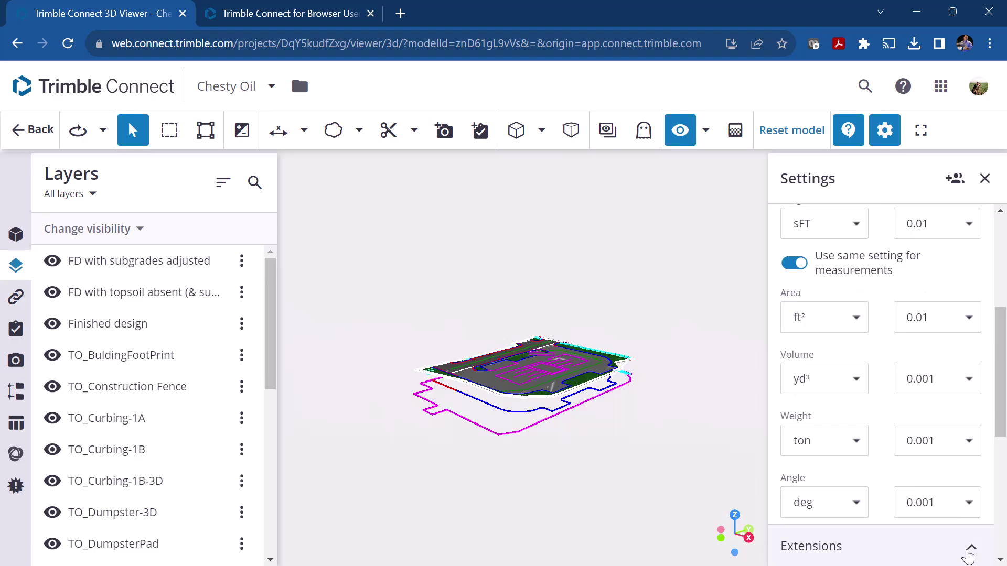
click(970, 547)
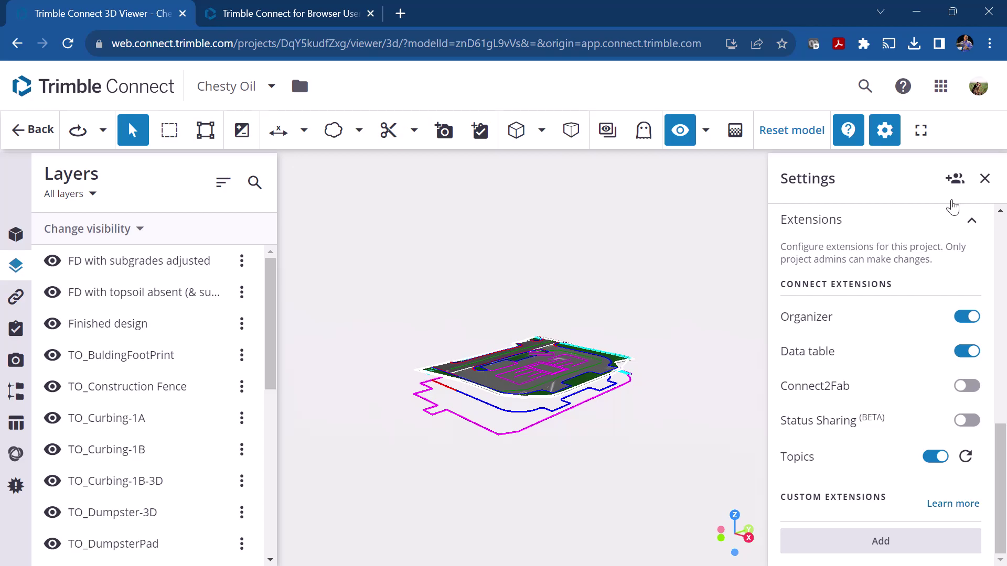
click(985, 178)
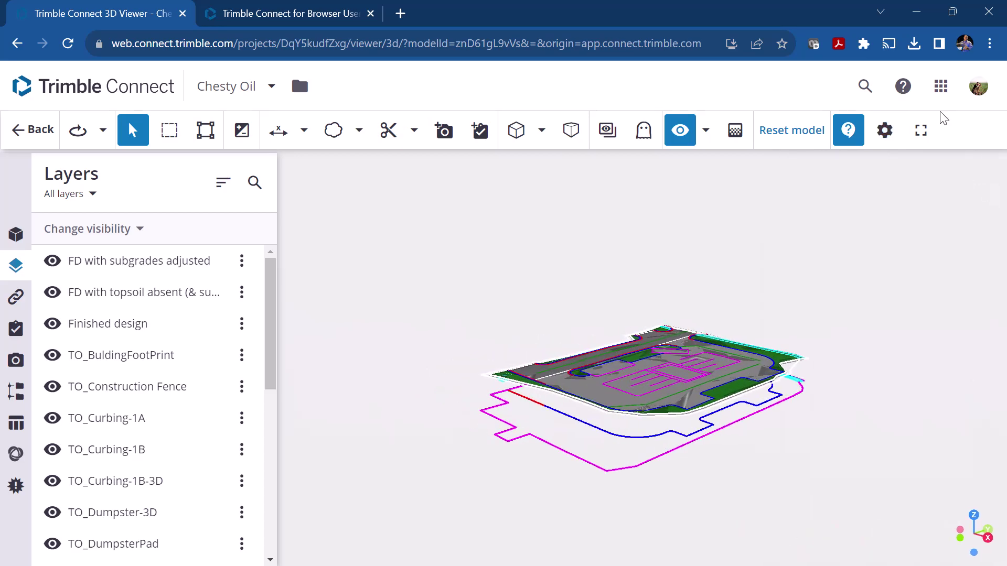
- Switch the viewer to full screen and back, and view the project's Organizer
click(922, 130)
click(921, 79)
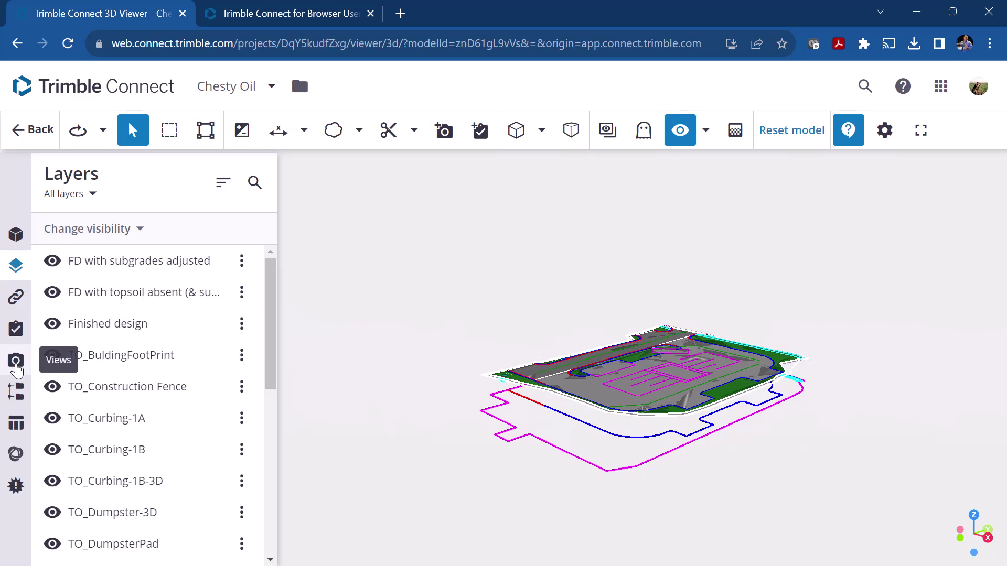
click(19, 402)
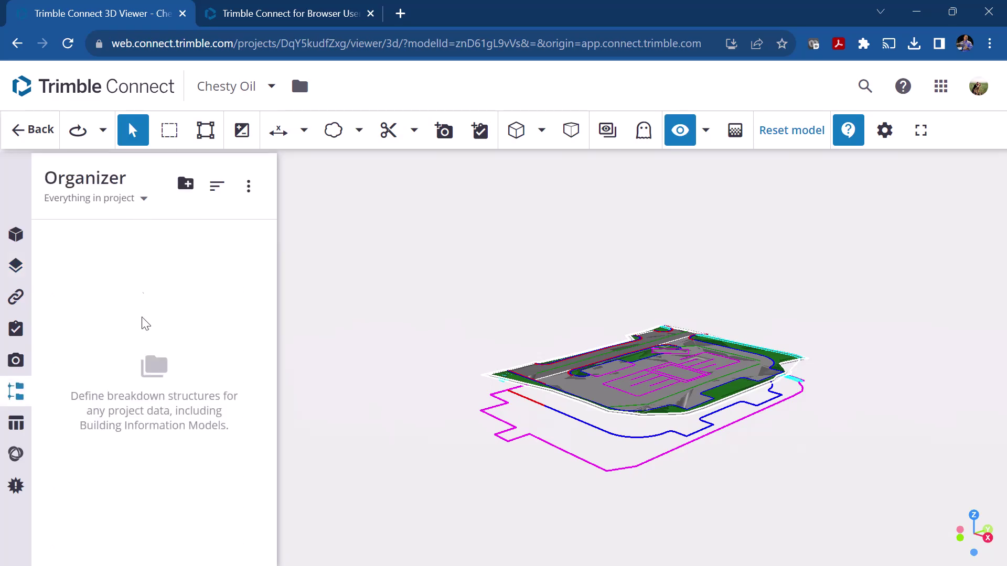
- Open the data table of all objects and expand its PolyLine and LineString groups to examine their entries
click(21, 422)
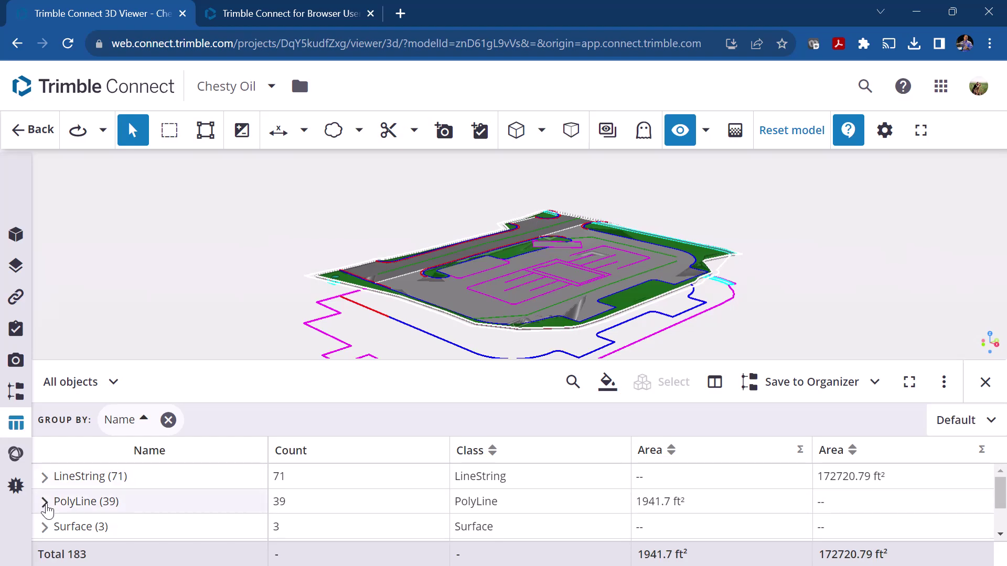
scroll(209, 504, down, 5)
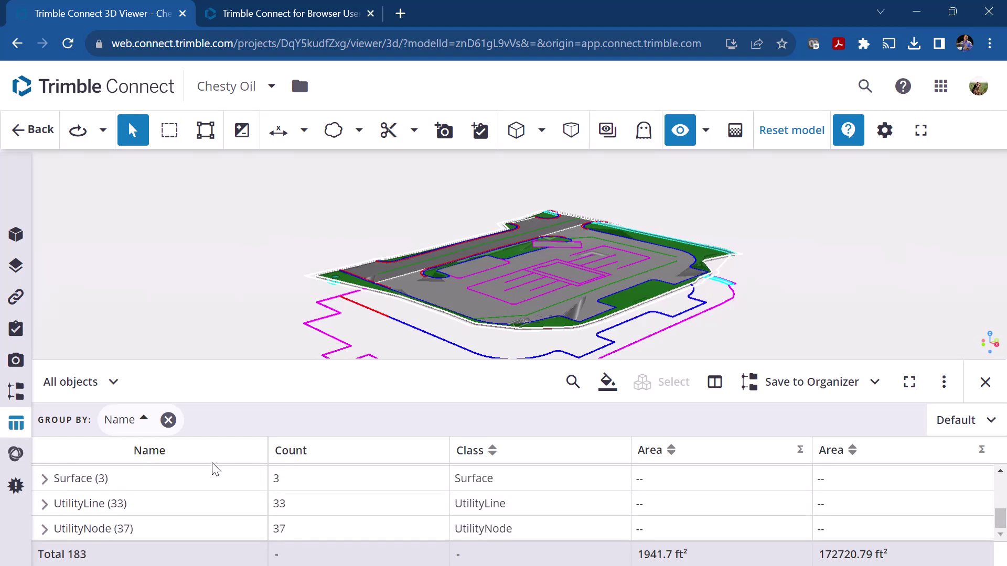
scroll(214, 505, up, 5)
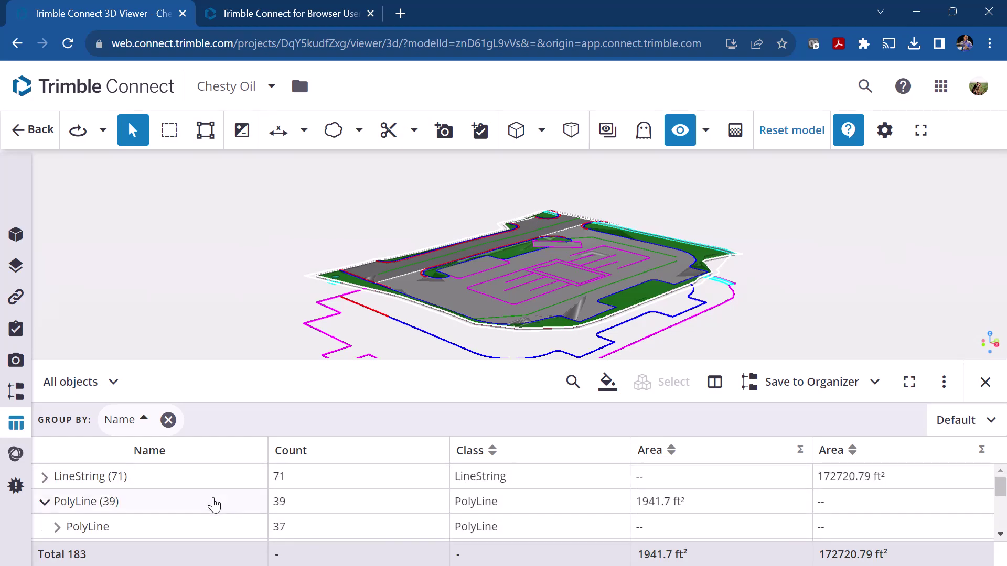
click(44, 478)
scroll(236, 519, down, 3)
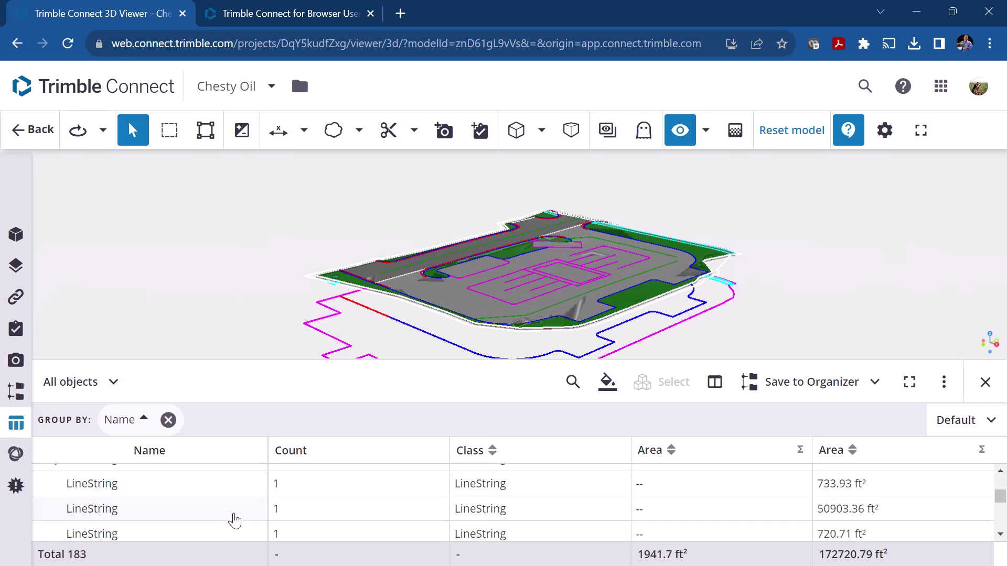
- Choose the LineString entry with the 733.93 ft² area in the data table and select that object in the model
click(575, 512)
click(578, 486)
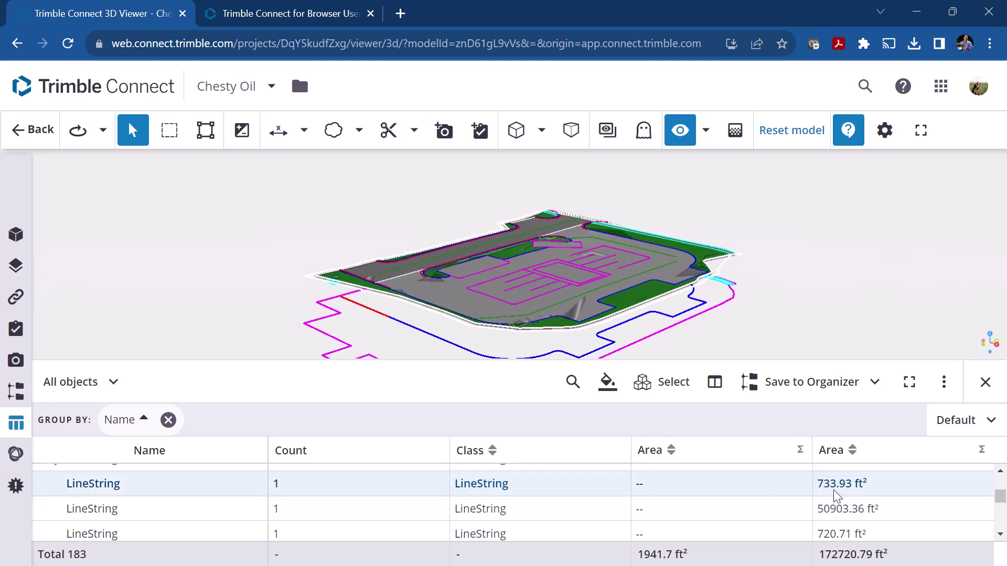
scroll(833, 490, down, 5)
scroll(850, 533, down, 3)
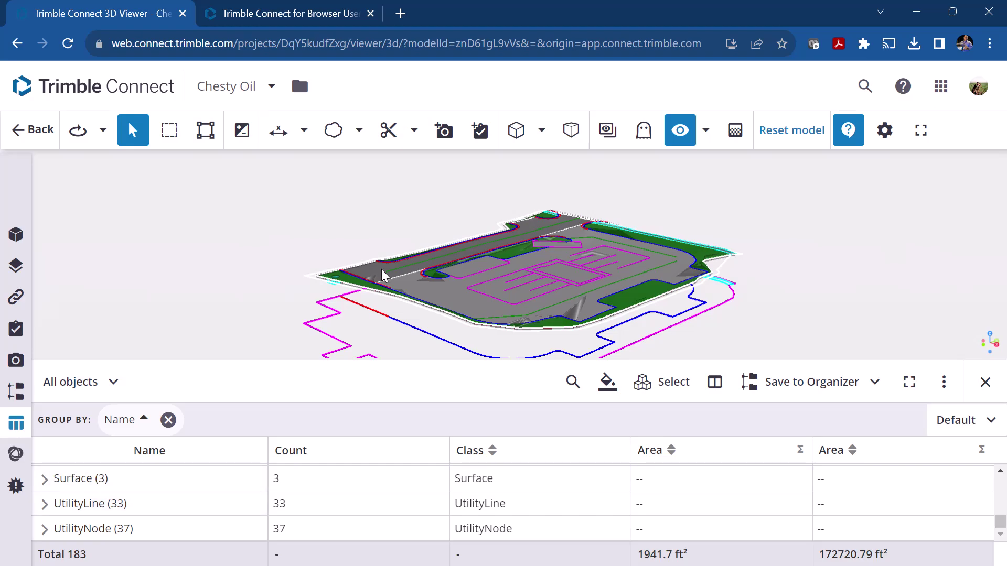
click(379, 319)
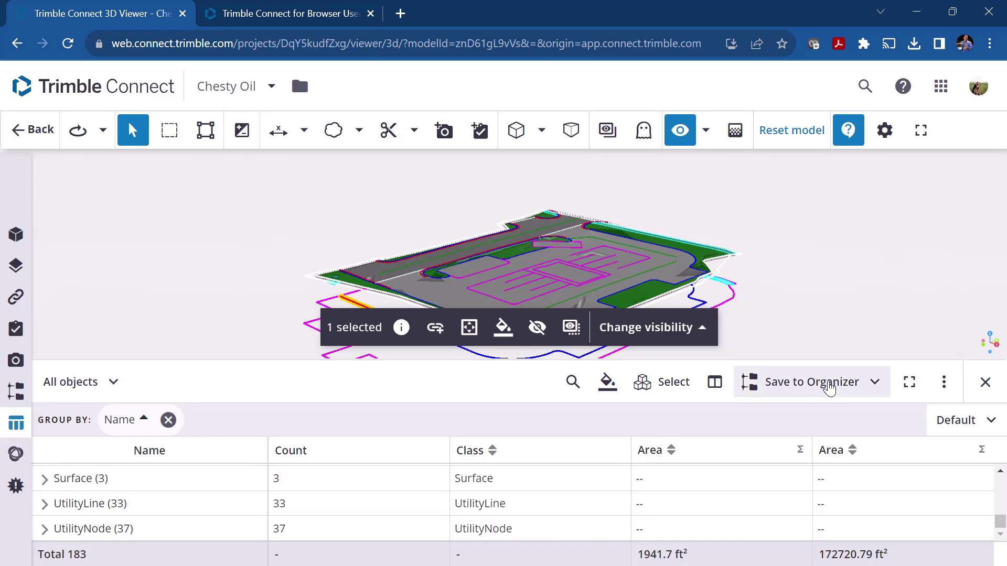
click(641, 391)
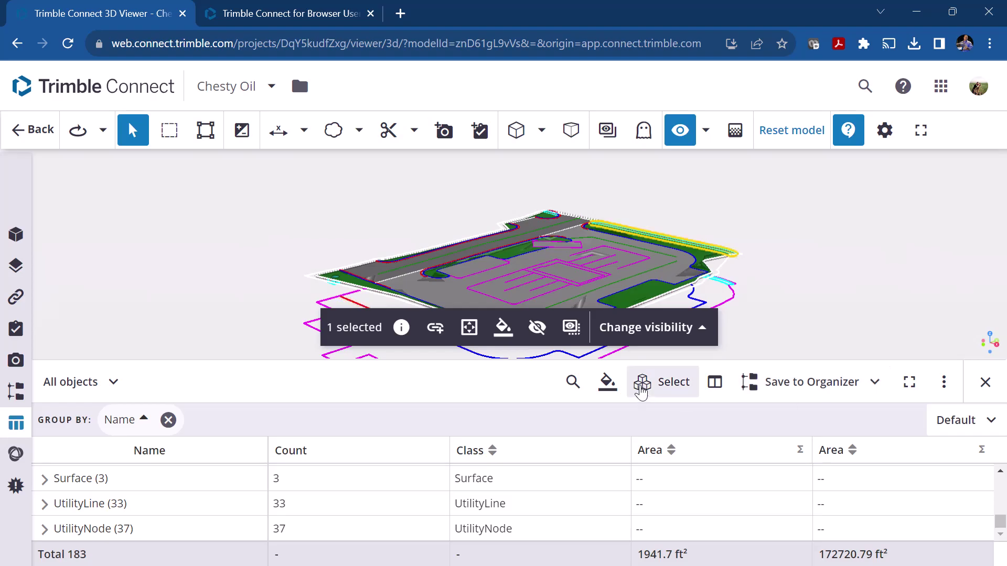
- Expand the UtilityLine groups in the data table and select the first individual UtilityLine in the model
click(45, 505)
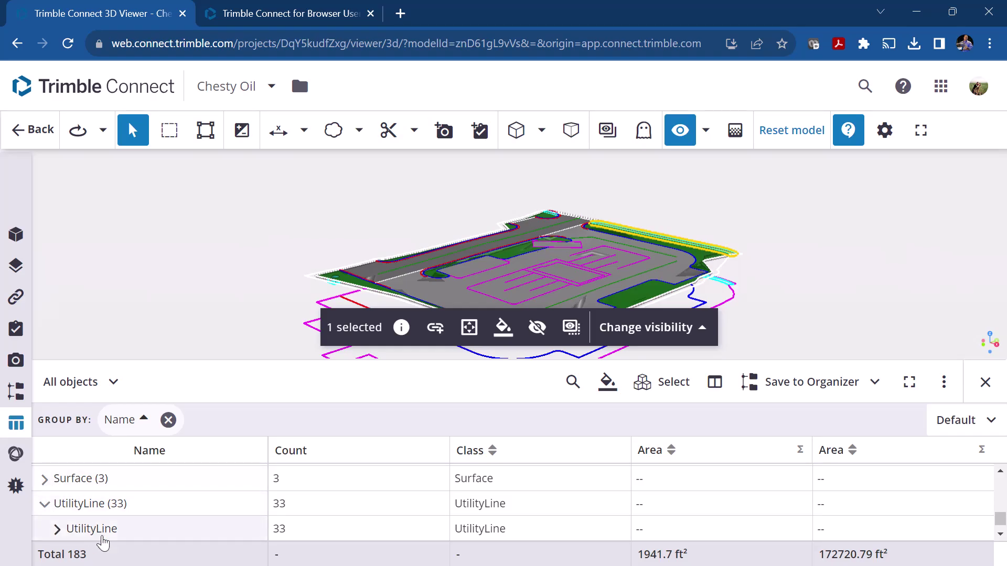
click(133, 532)
scroll(147, 530, down, 1)
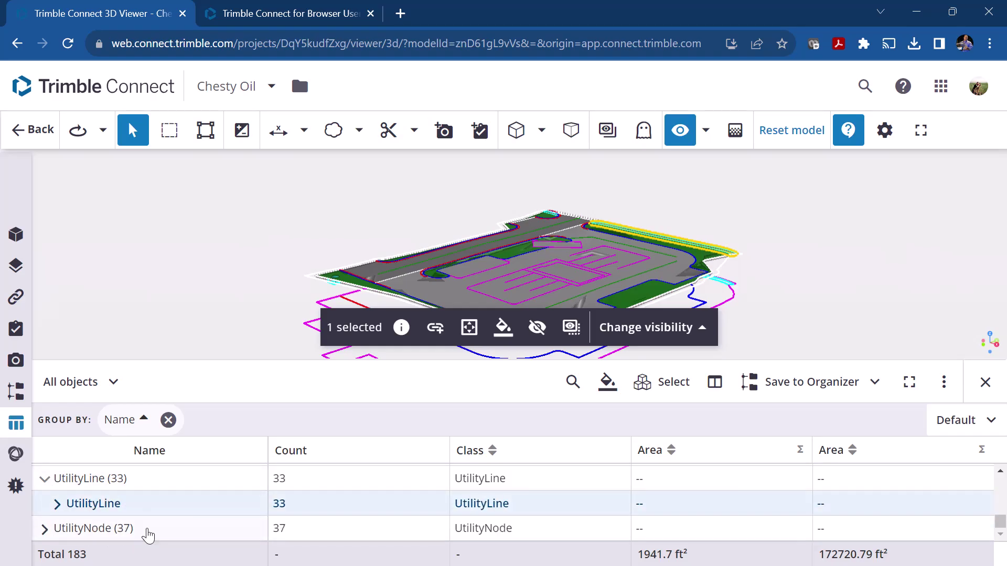
click(58, 504)
click(124, 531)
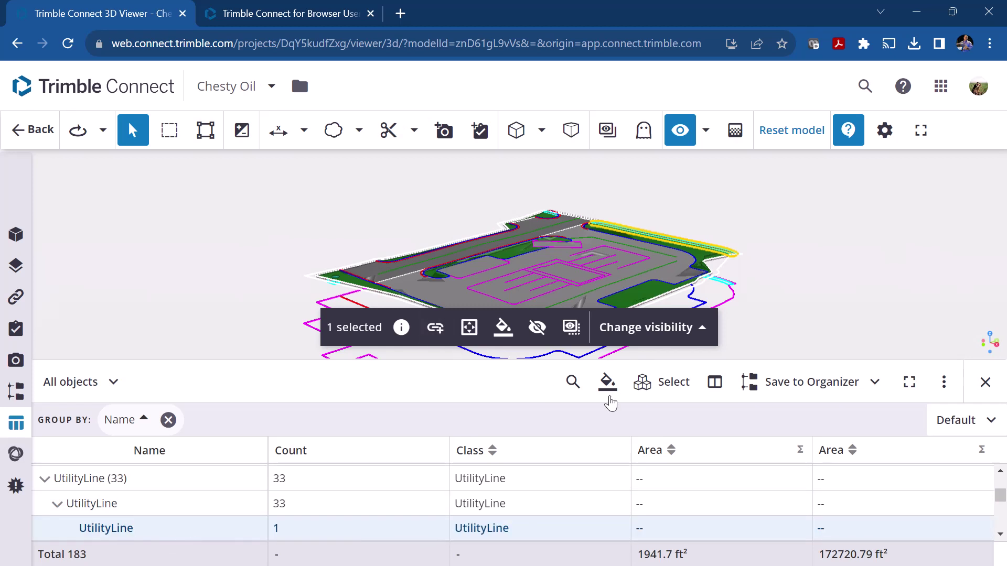
click(649, 391)
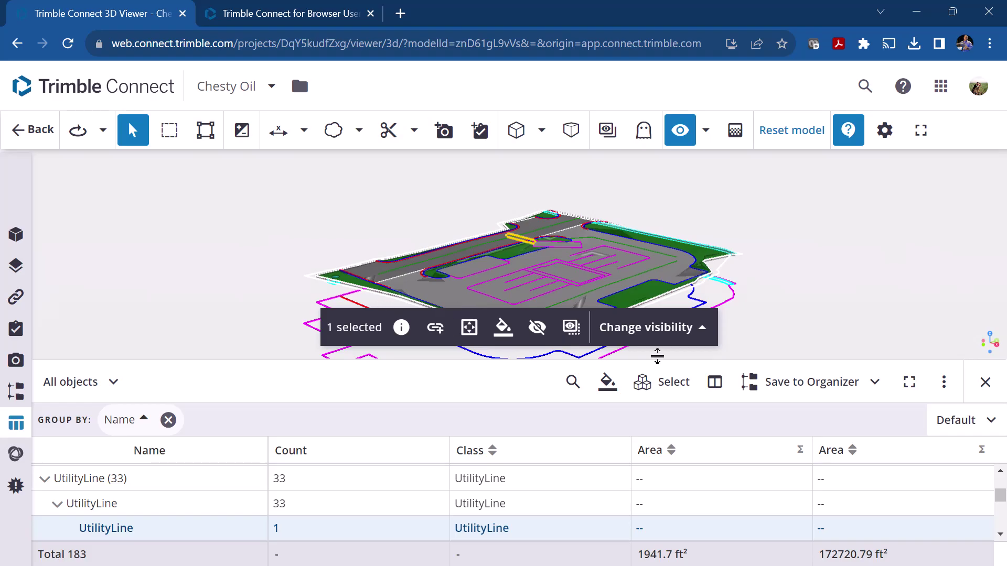
- Try coloring the model's objects by their data table groups and remove the coloring
click(607, 385)
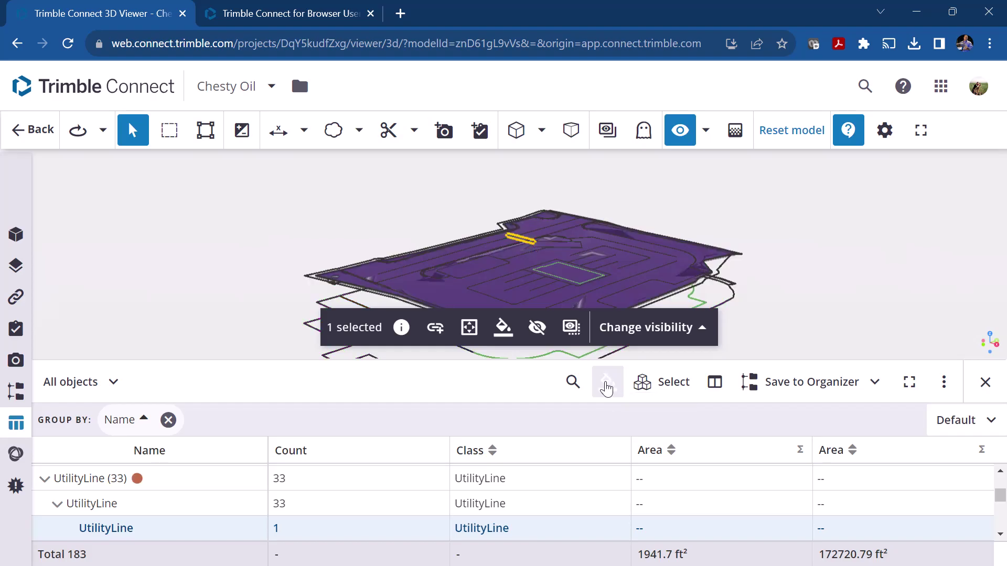
click(607, 387)
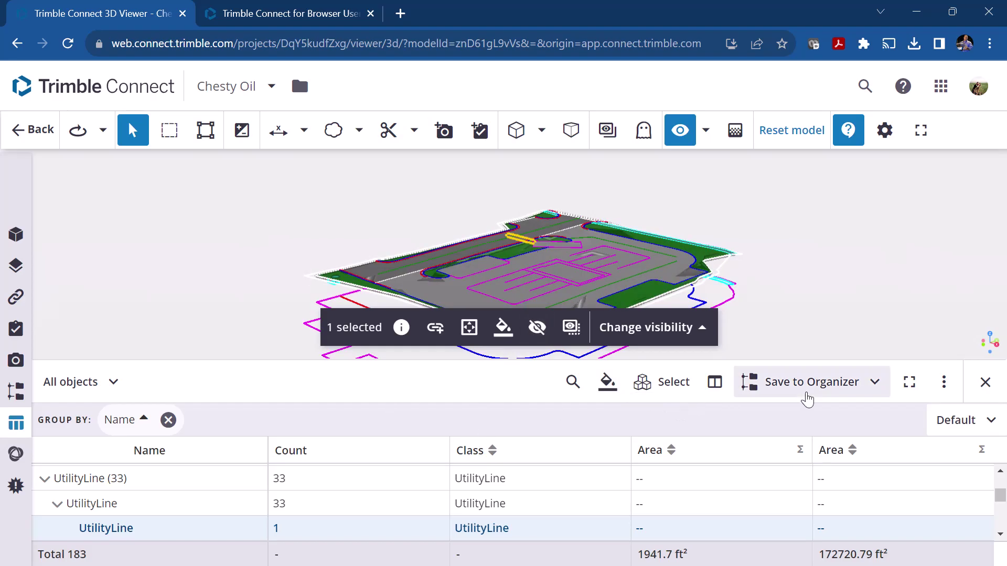
- Close the data table and hide the Finished design, FD with topsoil absent and FD with subgrades adjusted layers around the selected utility line
click(985, 382)
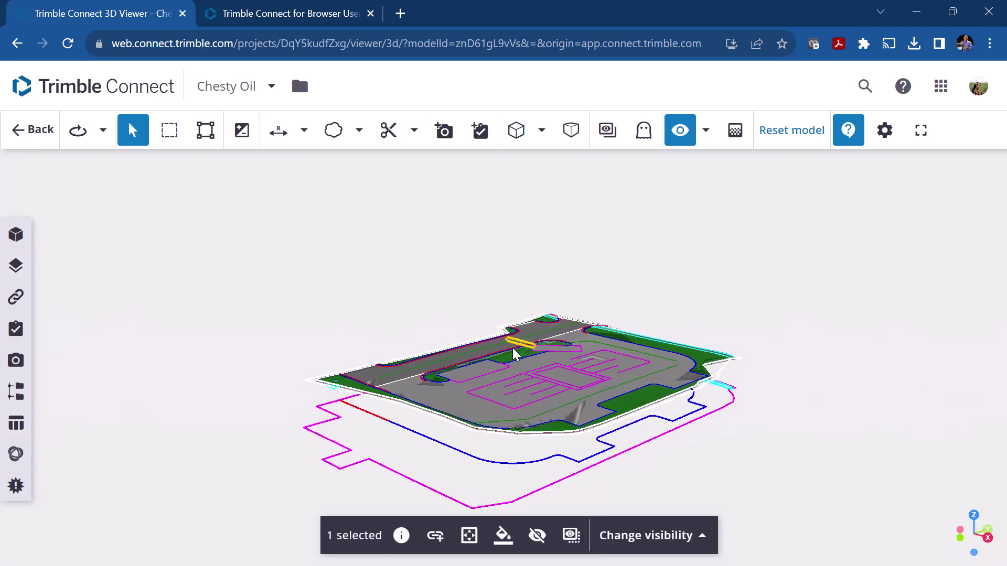
scroll(513, 353, up, 8)
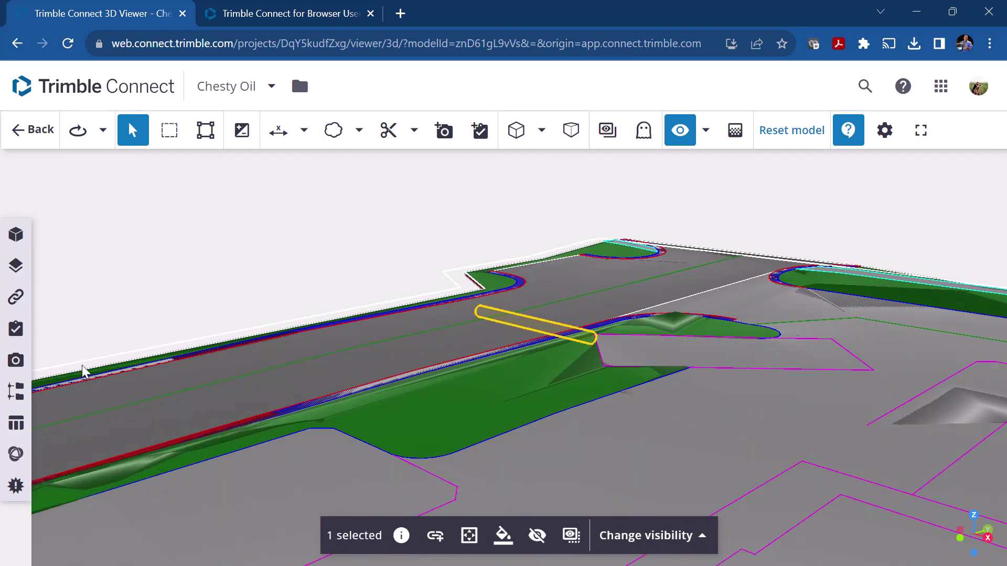
click(16, 265)
click(52, 324)
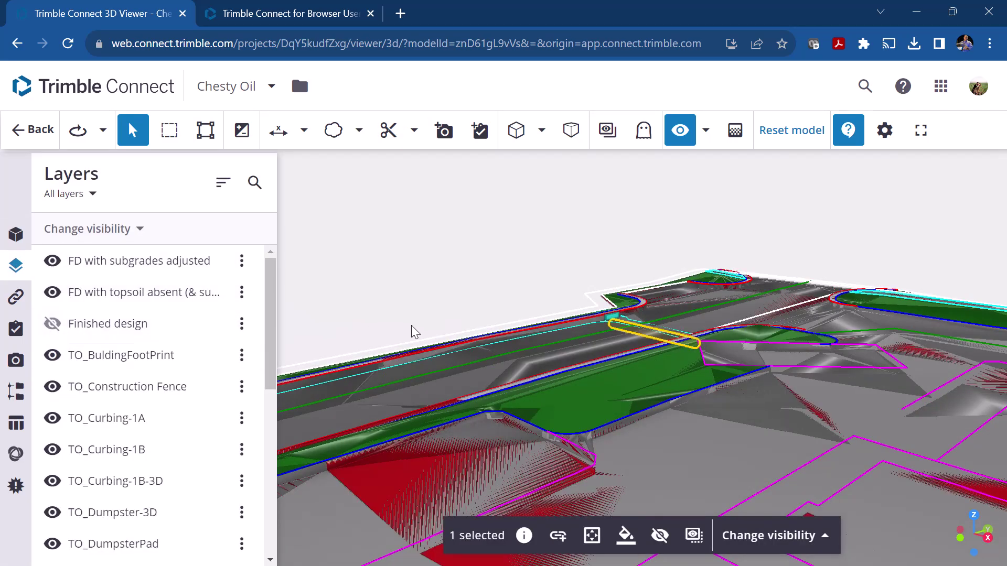
click(52, 292)
click(52, 263)
scroll(638, 359, up, 3)
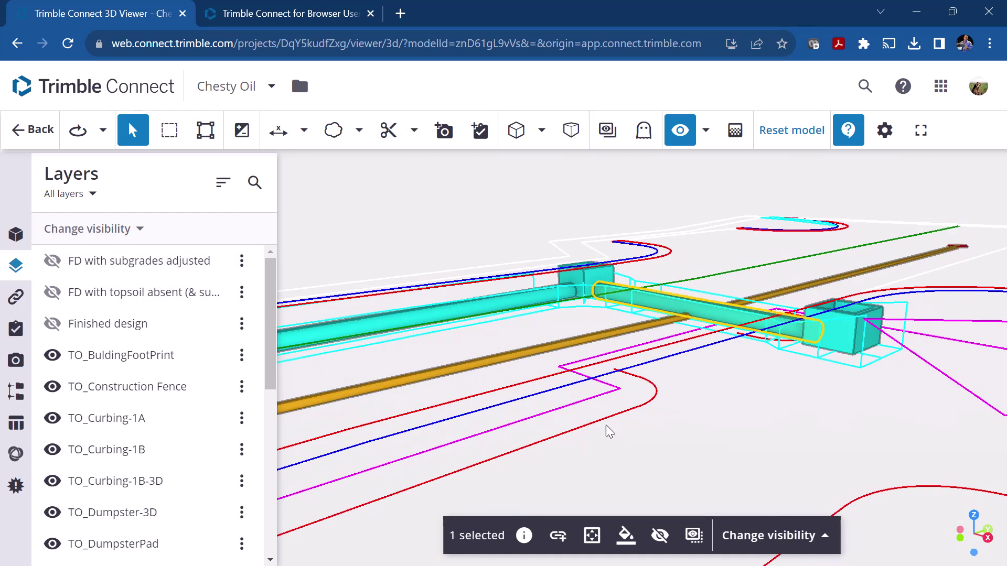
- View the project-file and web-link attachment options for the selected utility line, and cancel without attaching anything
click(551, 540)
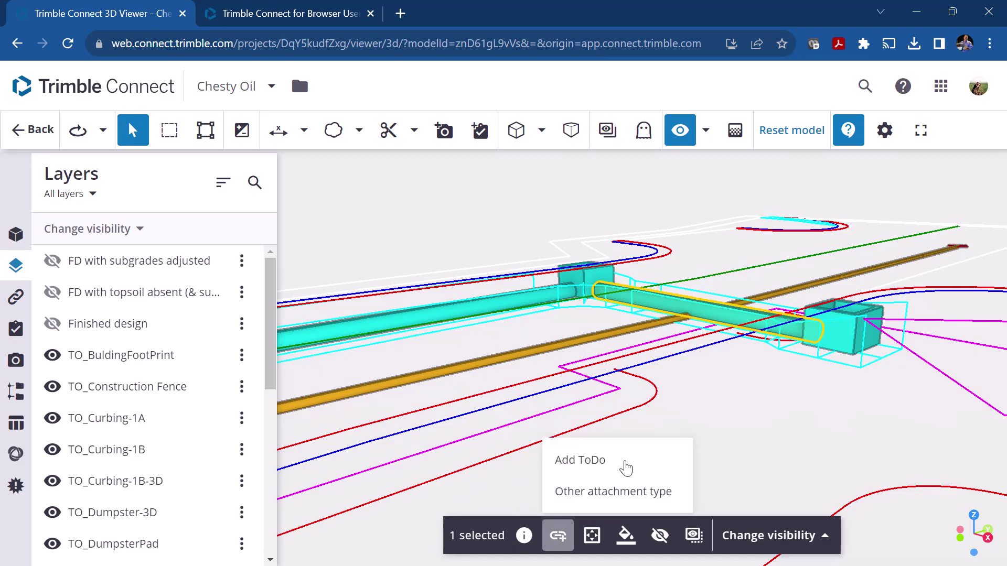
click(624, 491)
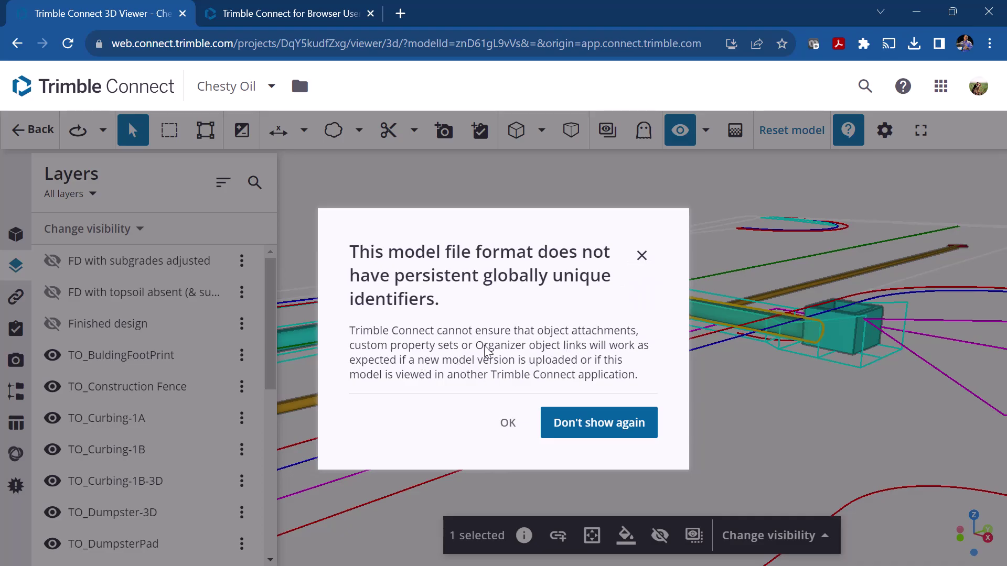
click(641, 256)
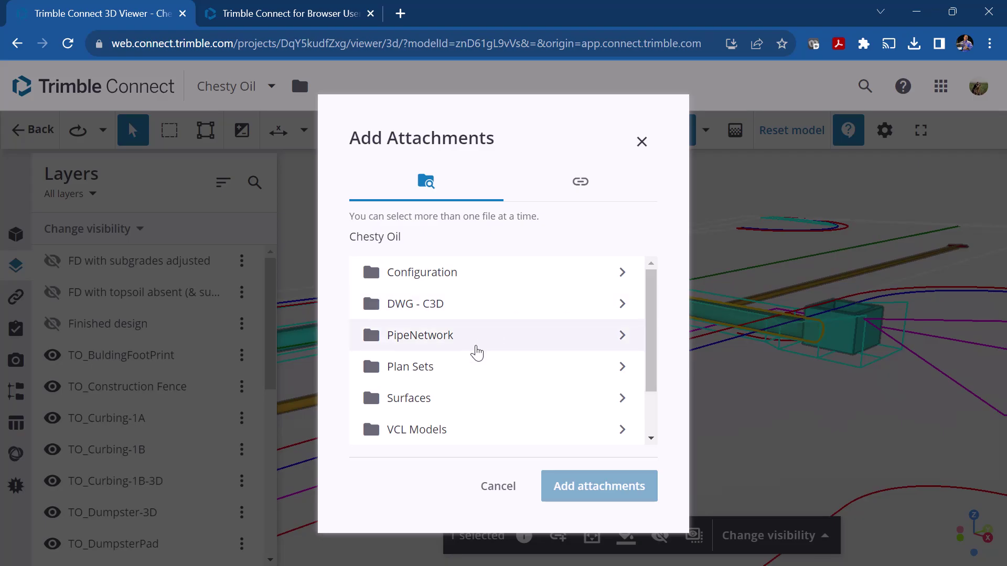
click(580, 191)
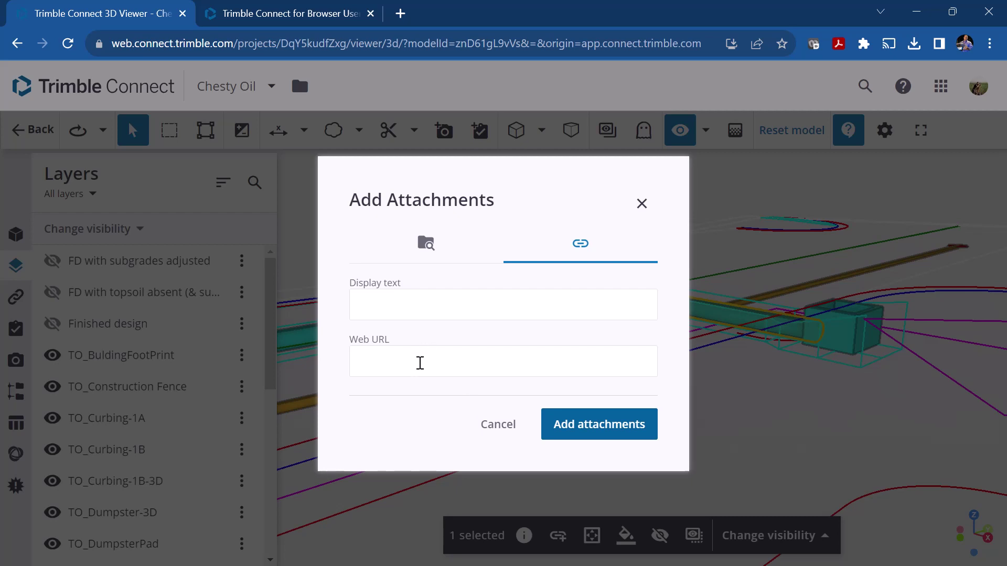
click(498, 424)
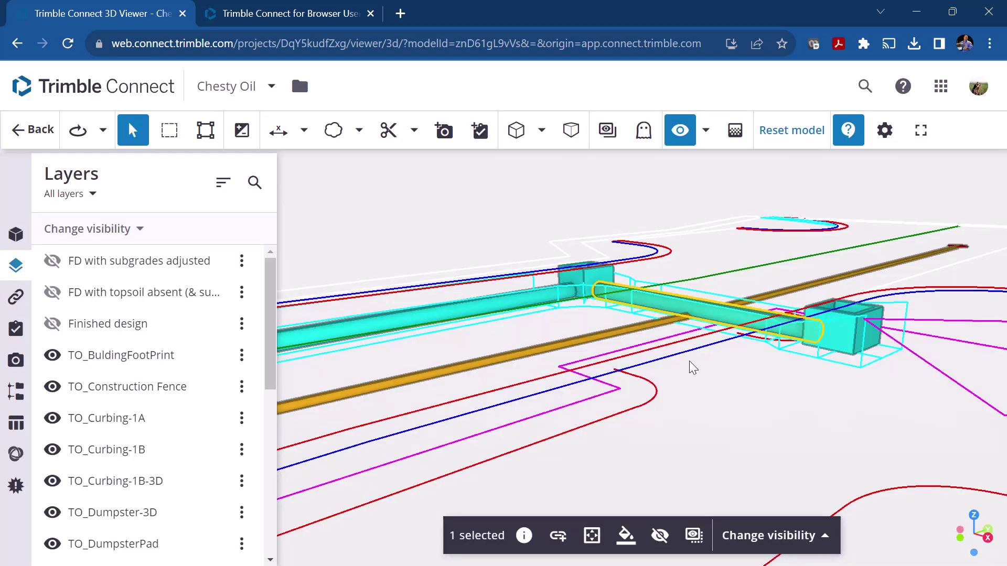
- Color the selected utility line orange and reduce its transparency slider to about three quarters
click(625, 535)
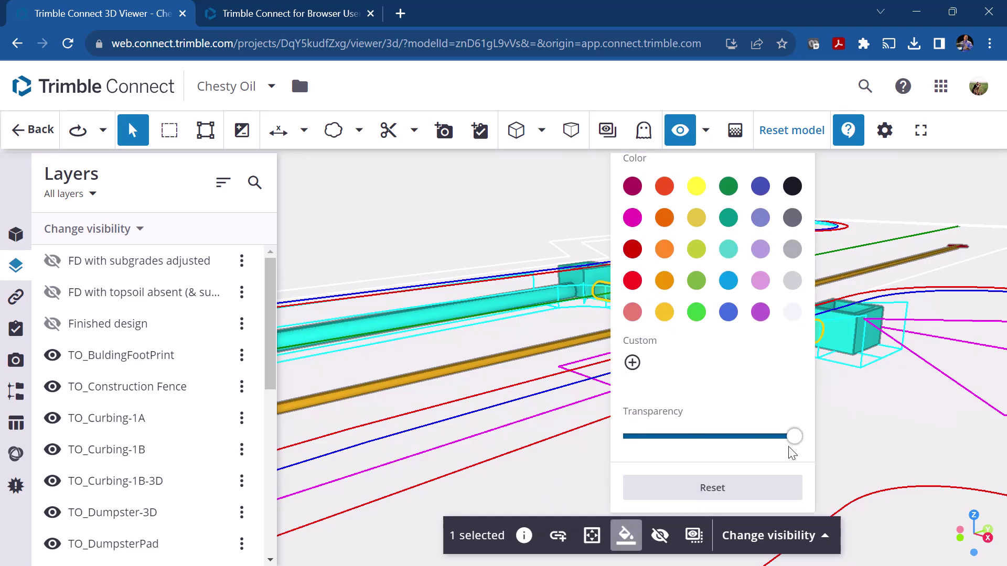
drag(799, 439, 760, 443)
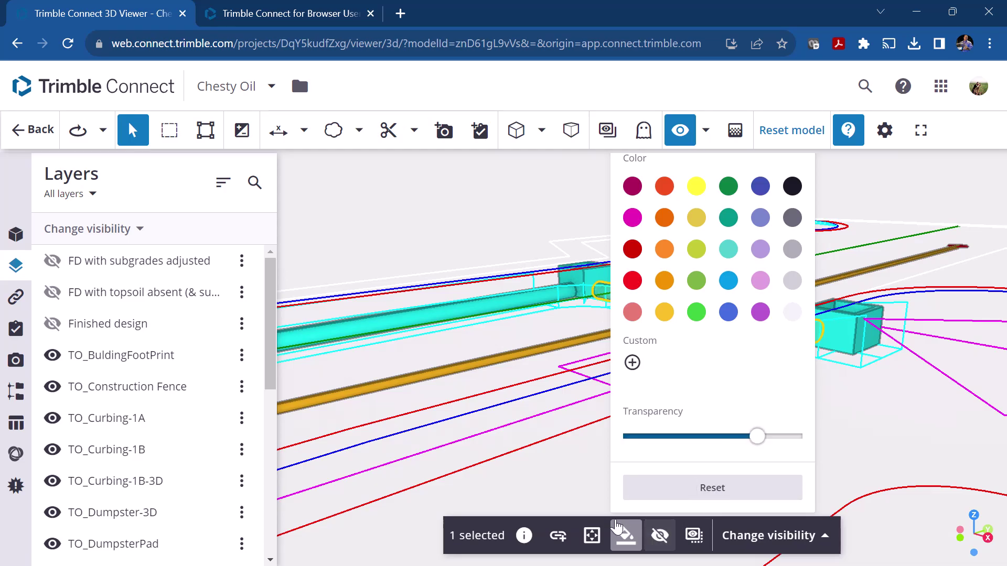
click(665, 219)
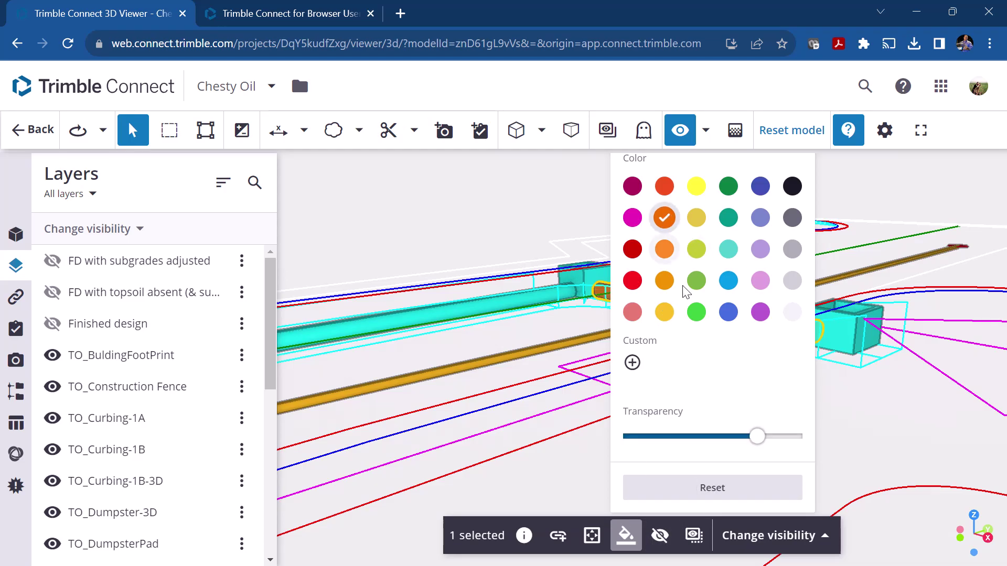
- Close the coloring options, try isolating the utility line that runs above the orange pipe, and clear the selection
click(866, 402)
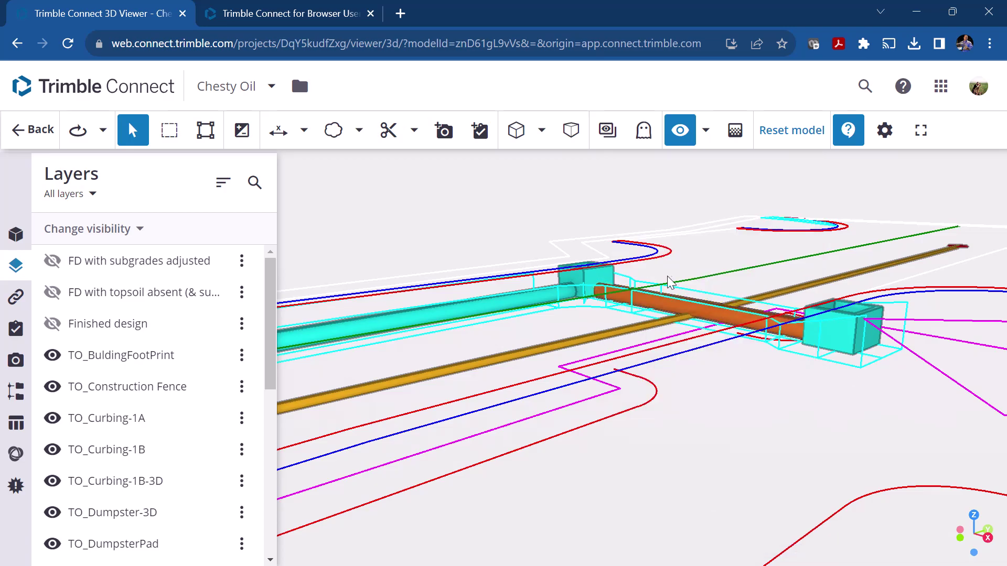
click(699, 316)
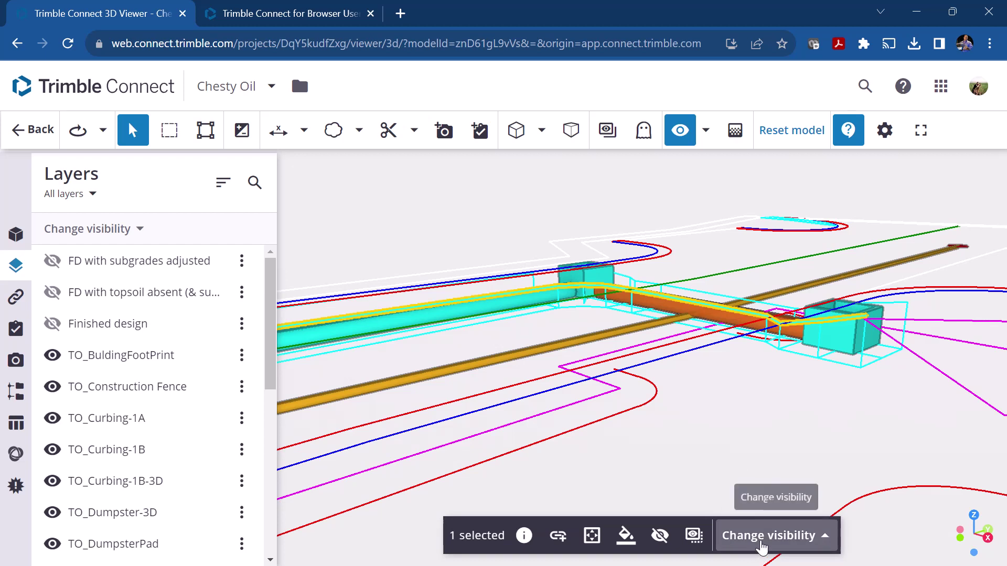
click(694, 535)
click(694, 535)
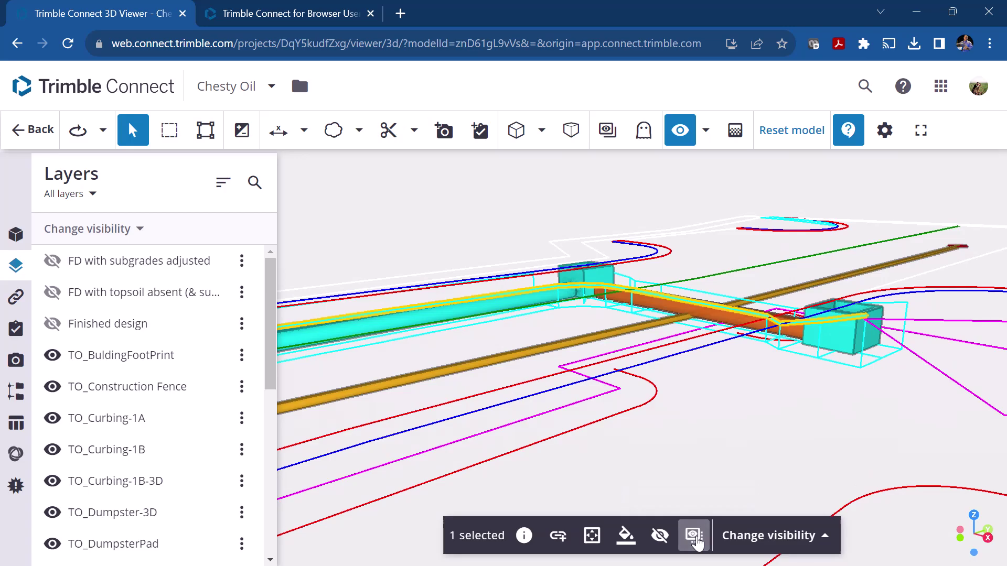
click(723, 384)
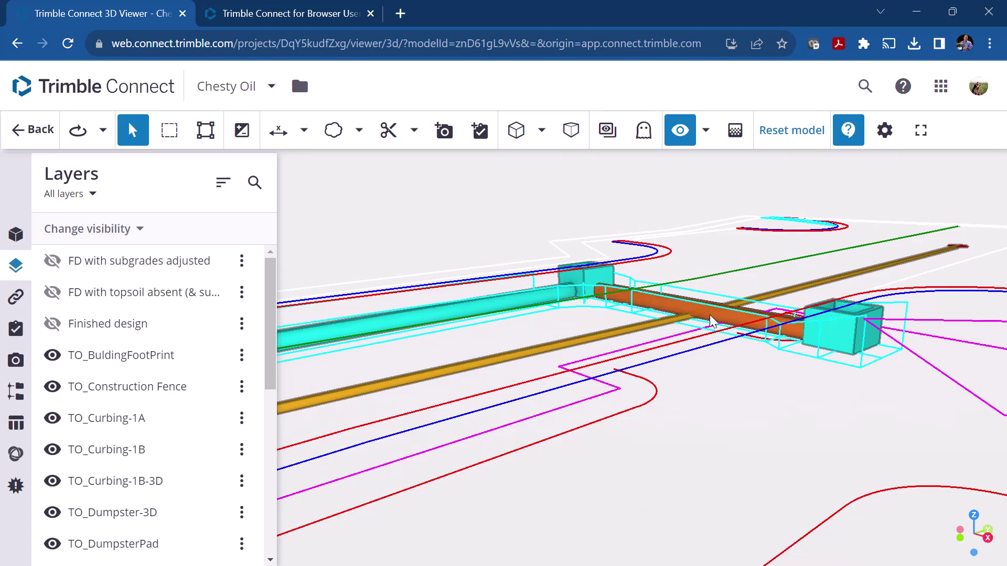
- Select the orange pipe, isolate it in the view, and bring the other objects back
click(709, 314)
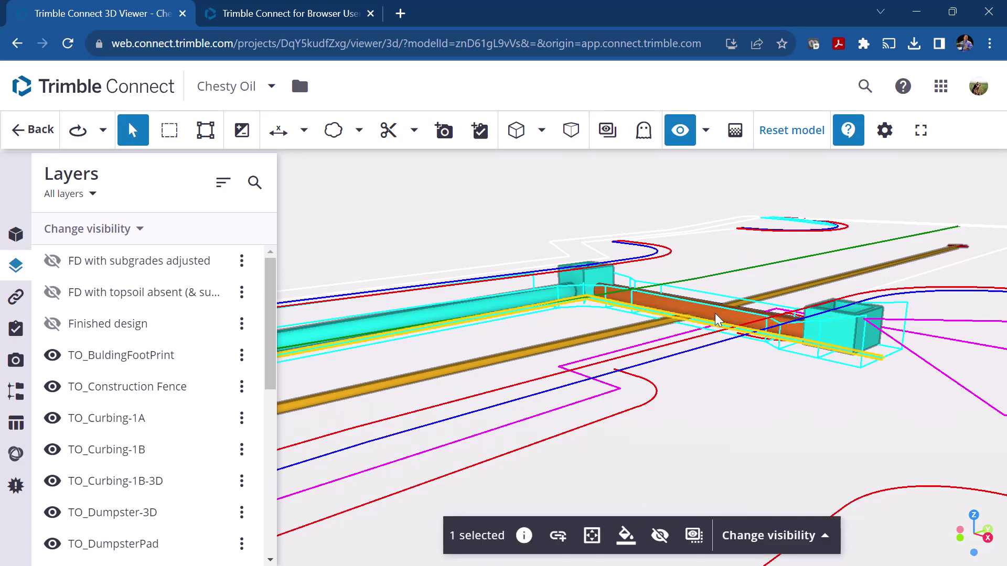
scroll(715, 312, up, 3)
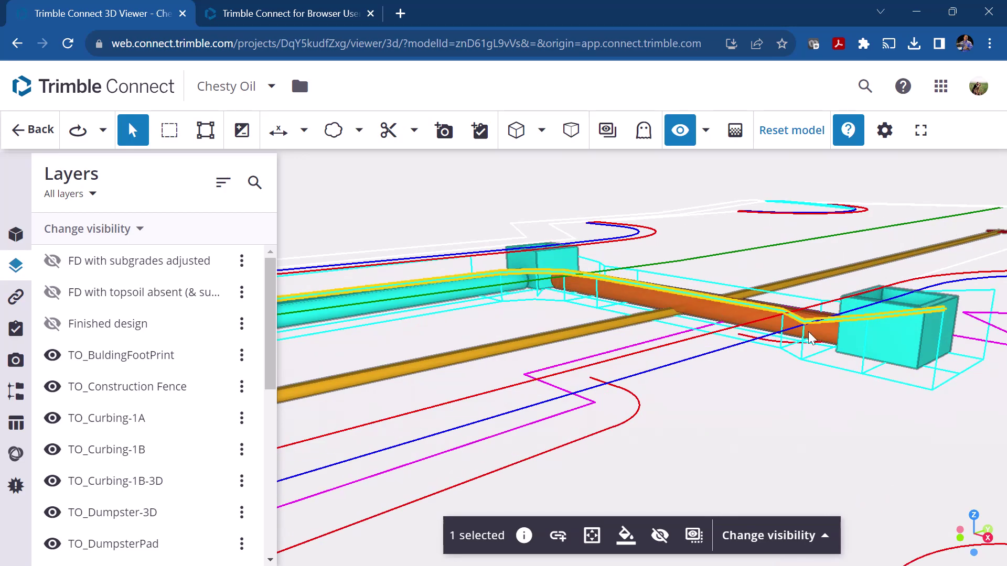
click(821, 333)
click(688, 539)
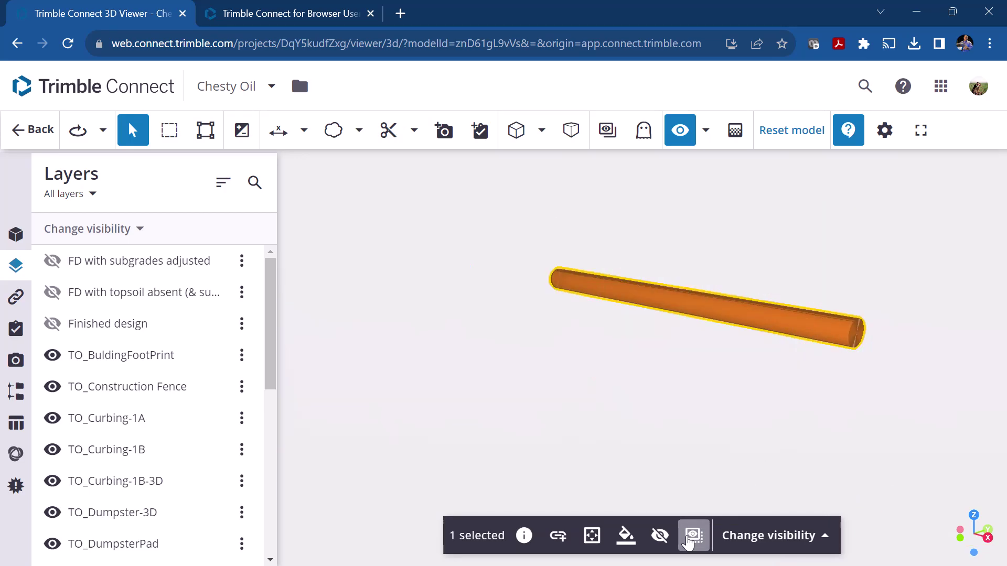
click(688, 541)
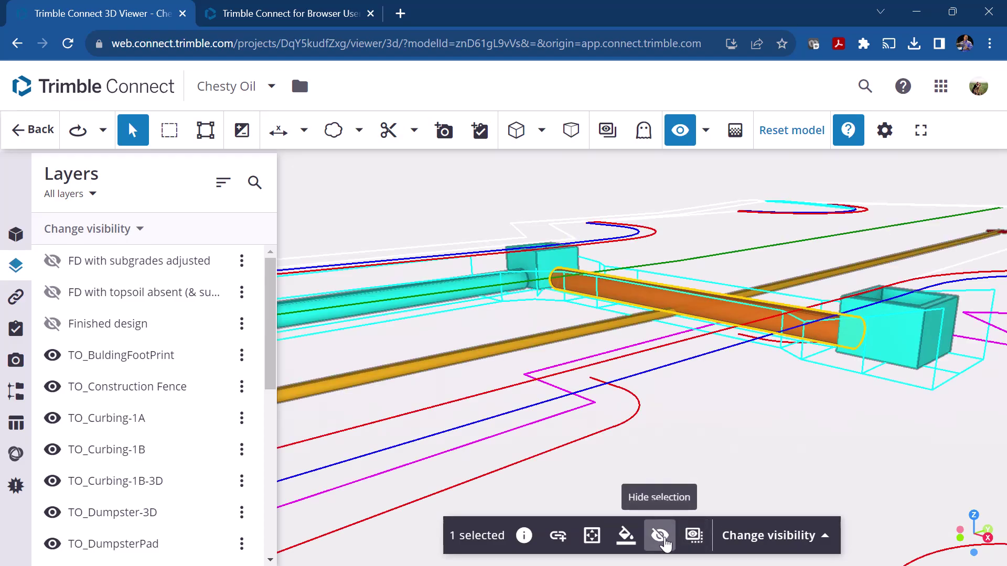
- Hide the orange pipe and show it again, view the visibility-change options, and clear the selection
click(663, 540)
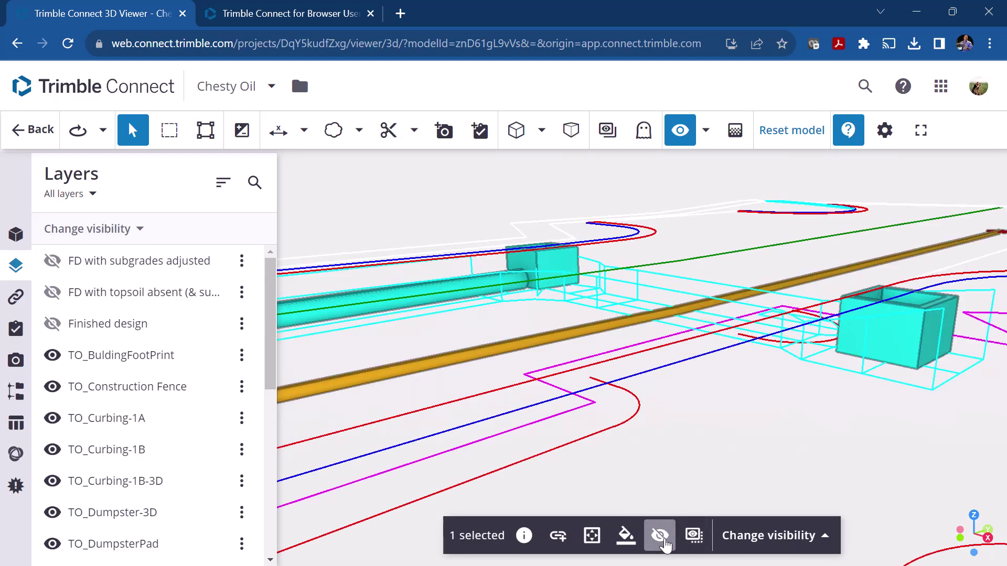
click(662, 540)
click(805, 538)
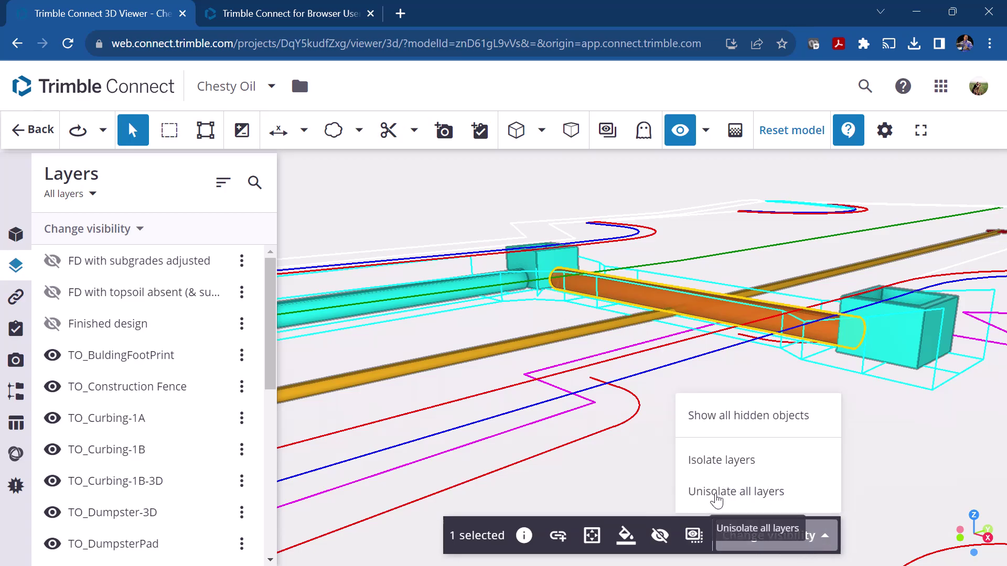
click(631, 477)
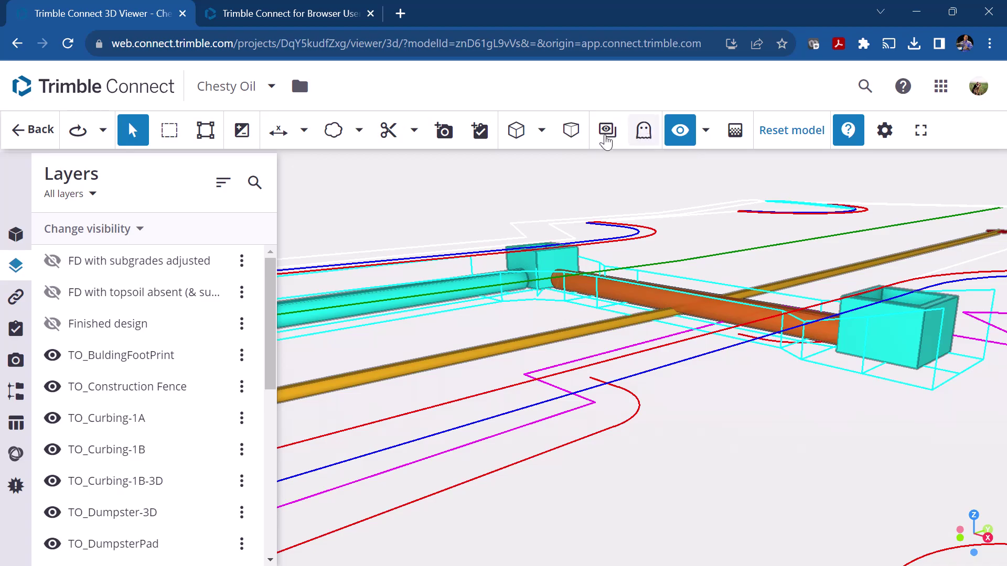
- Leave the 3D viewer and open the PipeNetwork folder in the project's Explorer
scroll(620, 417, down, 5)
scroll(621, 417, down, 3)
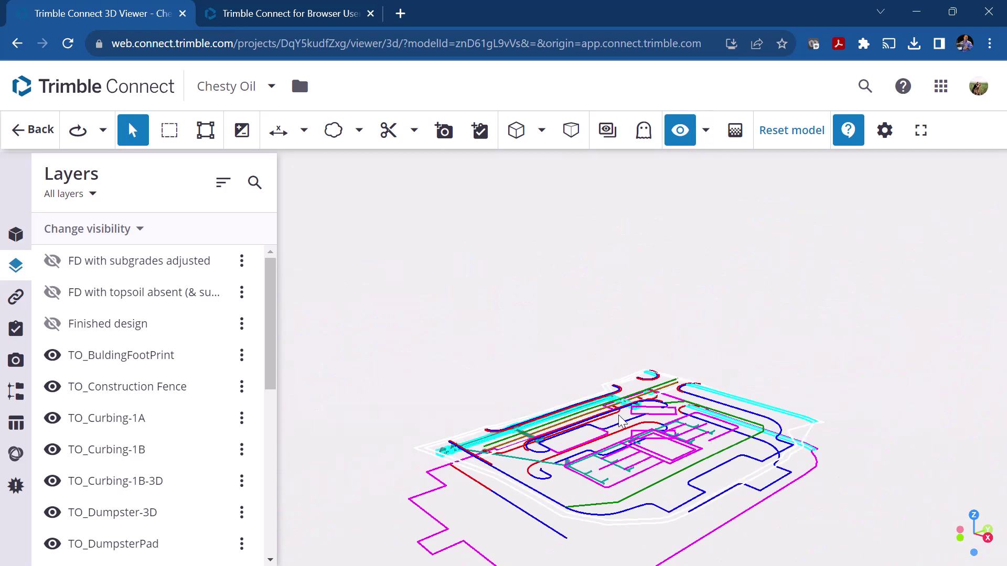
mouse_move(671, 474)
mouse_down()
mouse_move(643, 497)
mouse_move(665, 461)
mouse_move(658, 488)
mouse_up()
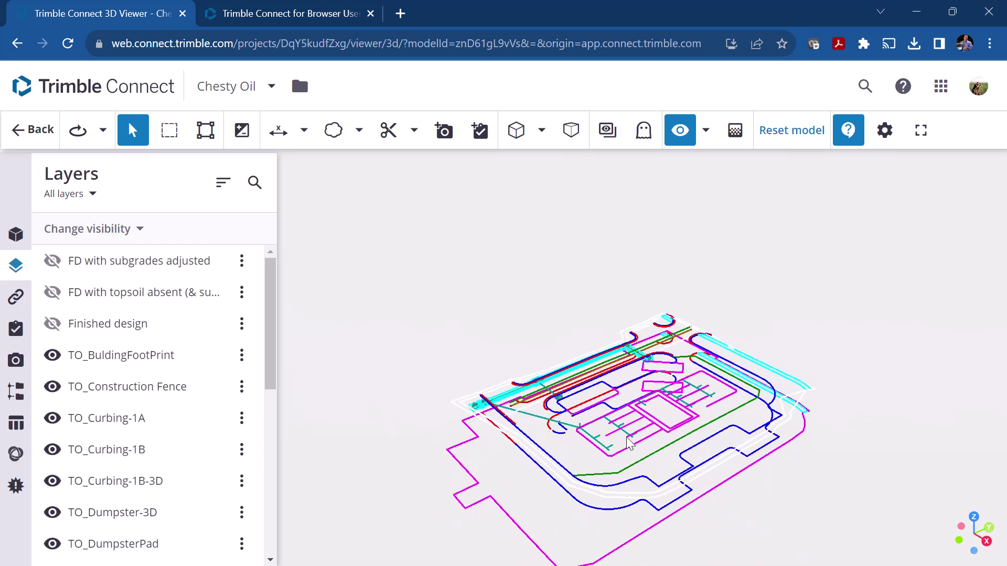
drag(629, 443, 641, 437)
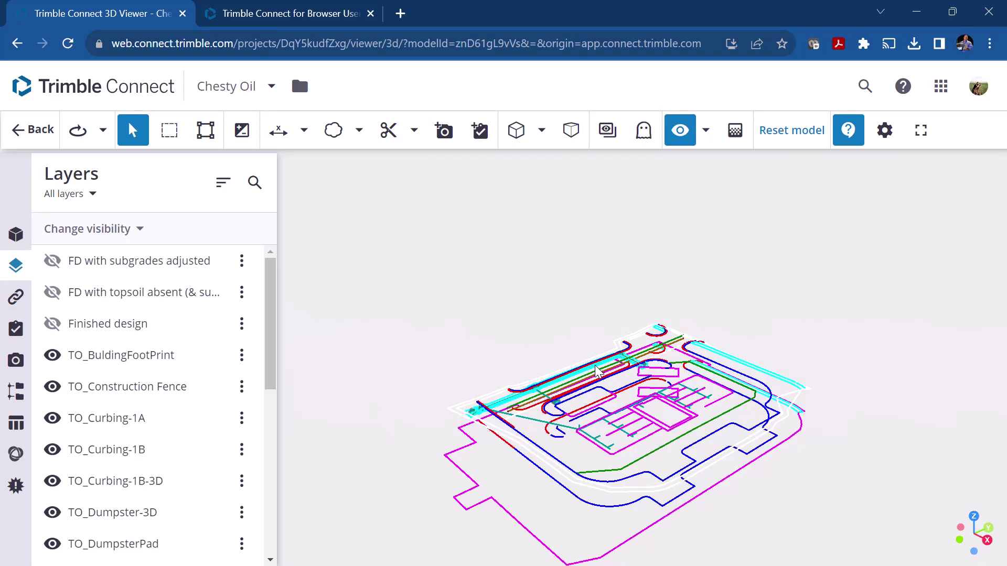
click(24, 136)
click(73, 220)
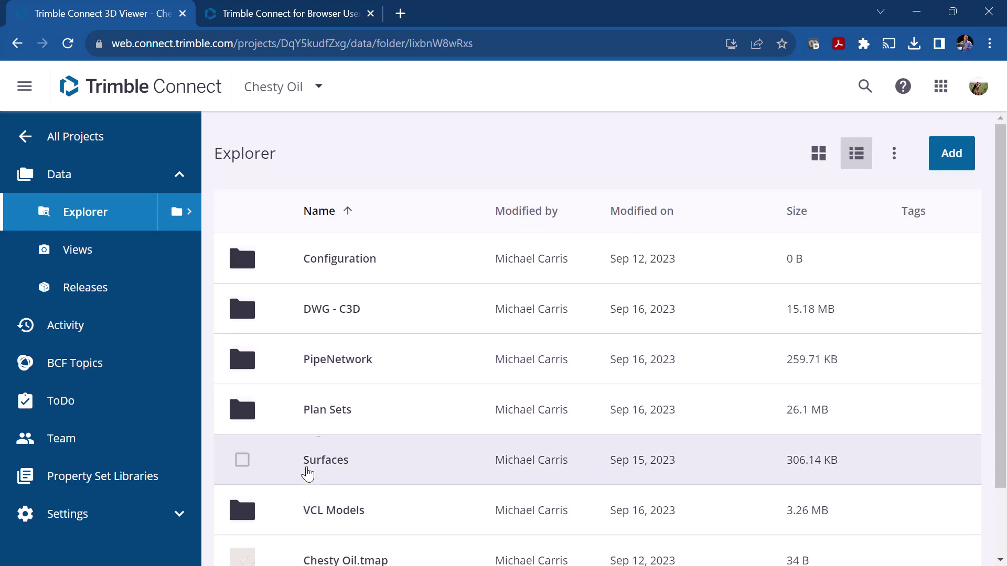
click(347, 362)
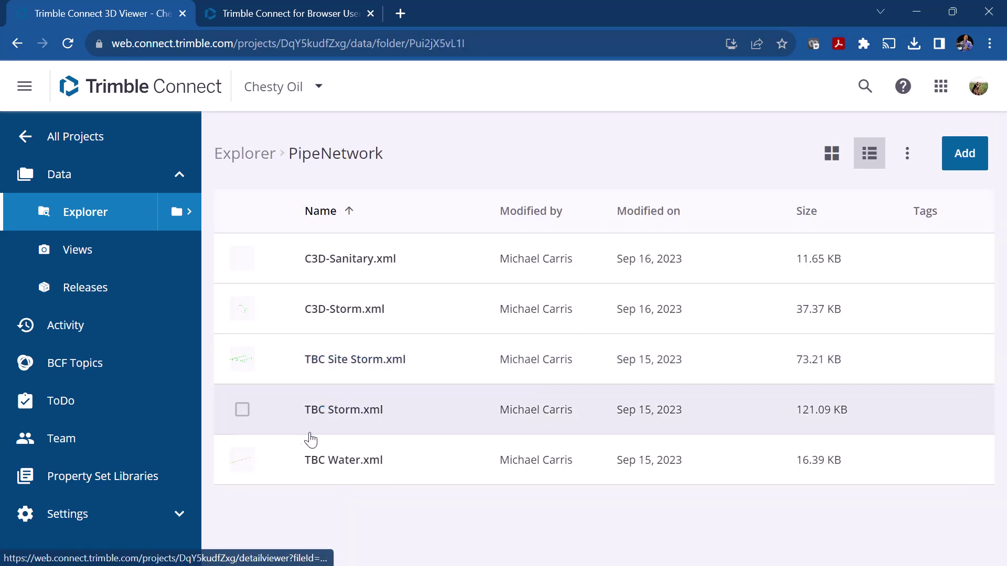
- Select TBC Site Storm.xml and TBC Water.xml in the PipeNetwork folder, leaving TBC Storm.xml unselected
click(242, 410)
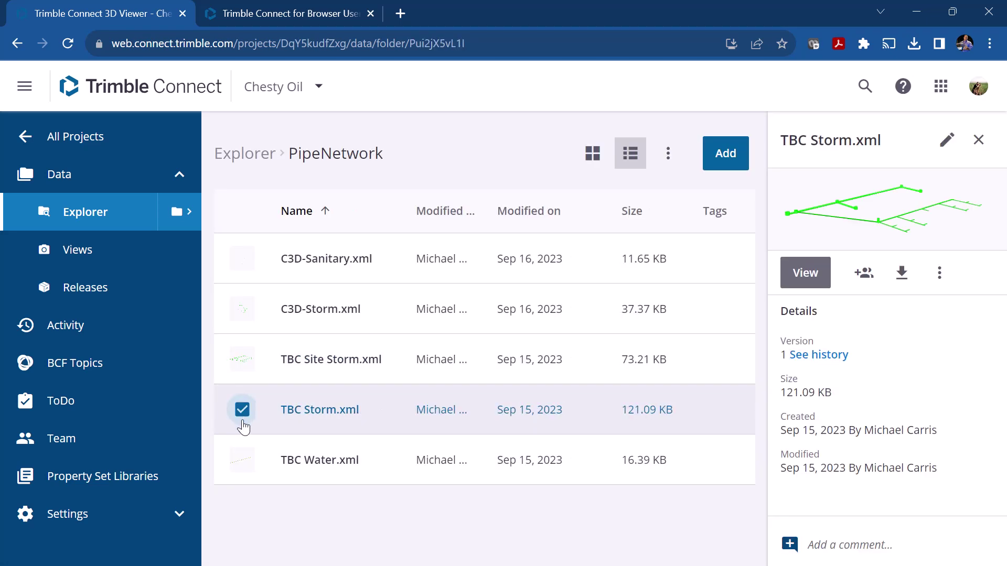
click(242, 410)
click(242, 360)
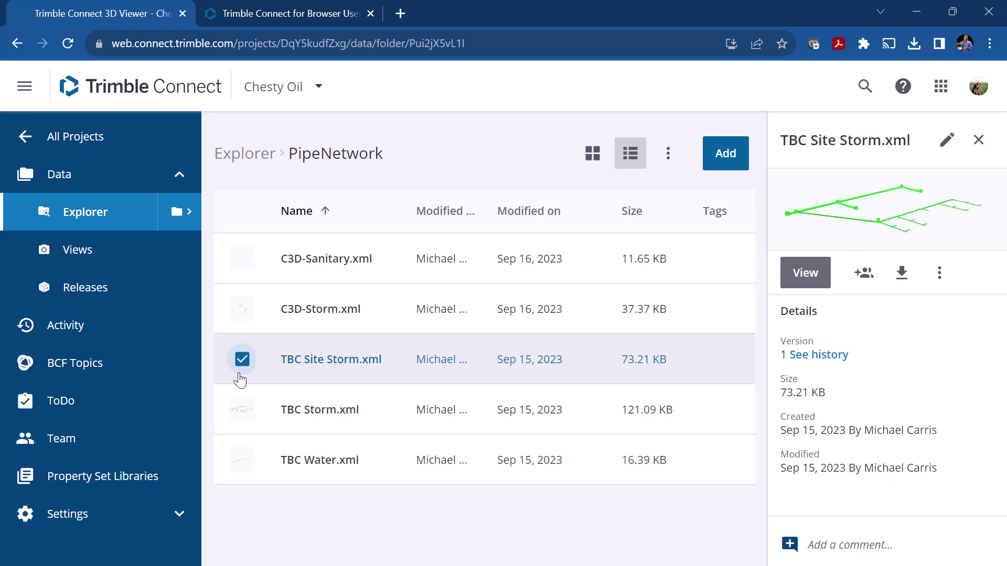
click(242, 460)
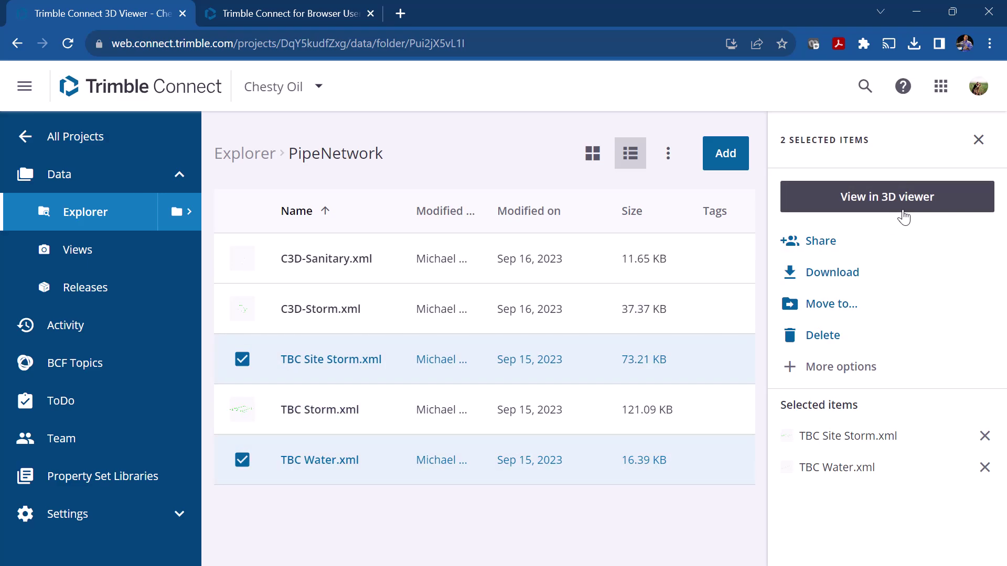
- Add Convert CAD 2D.dwg from the DWG - C3D folder to the selection and open all selected files in the 3D viewer
click(85, 214)
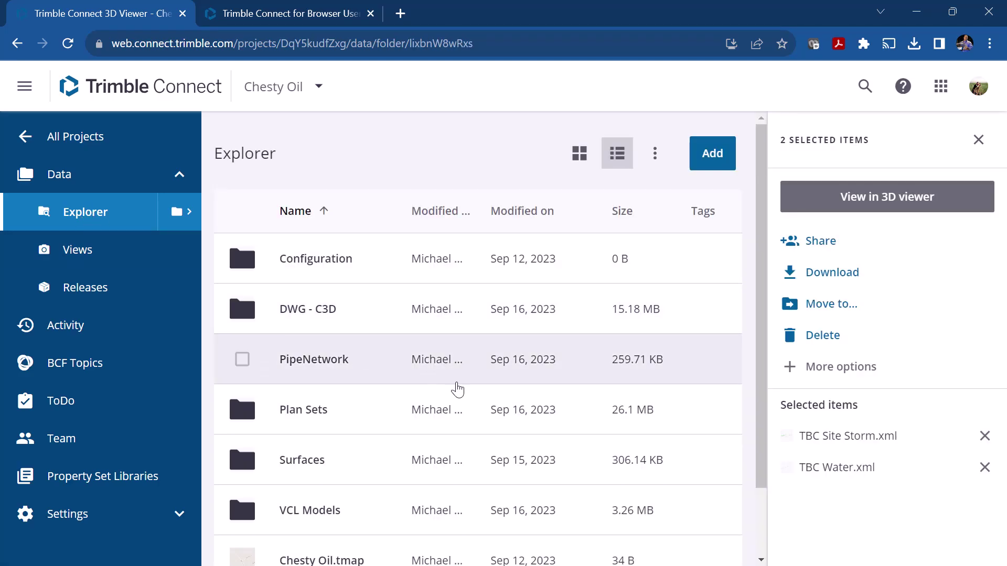
scroll(512, 385, down, 2)
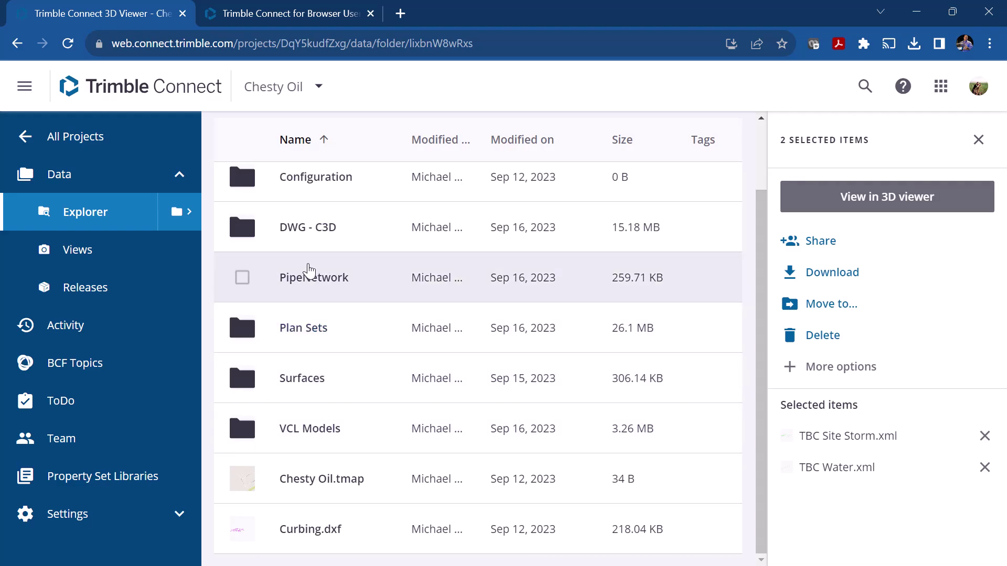
click(295, 236)
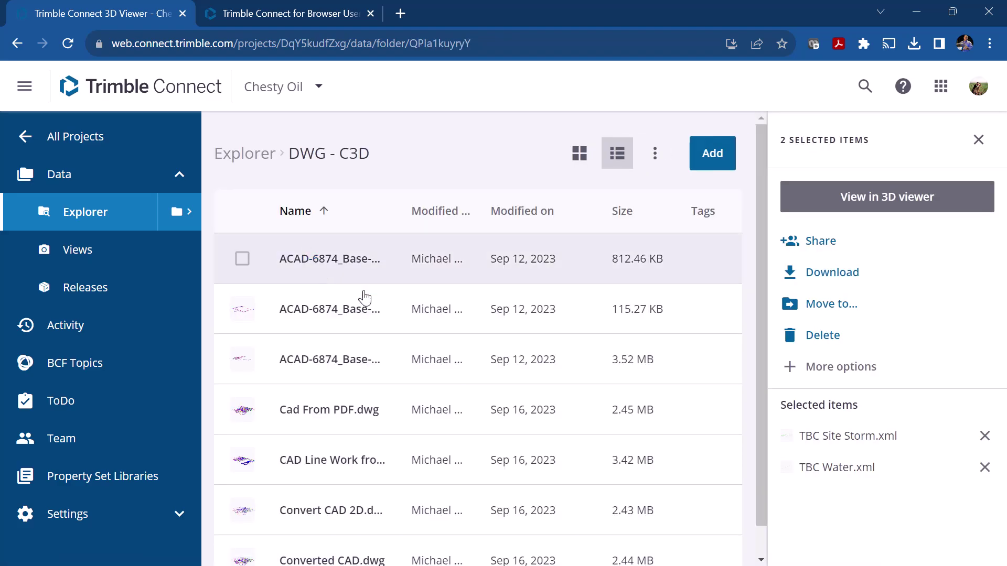
scroll(366, 450, down, 1)
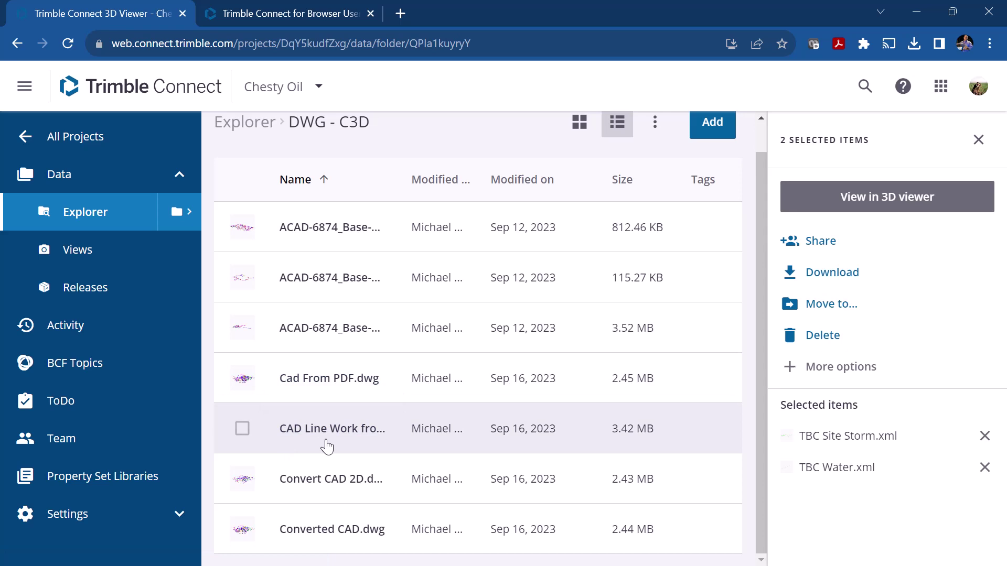
click(242, 479)
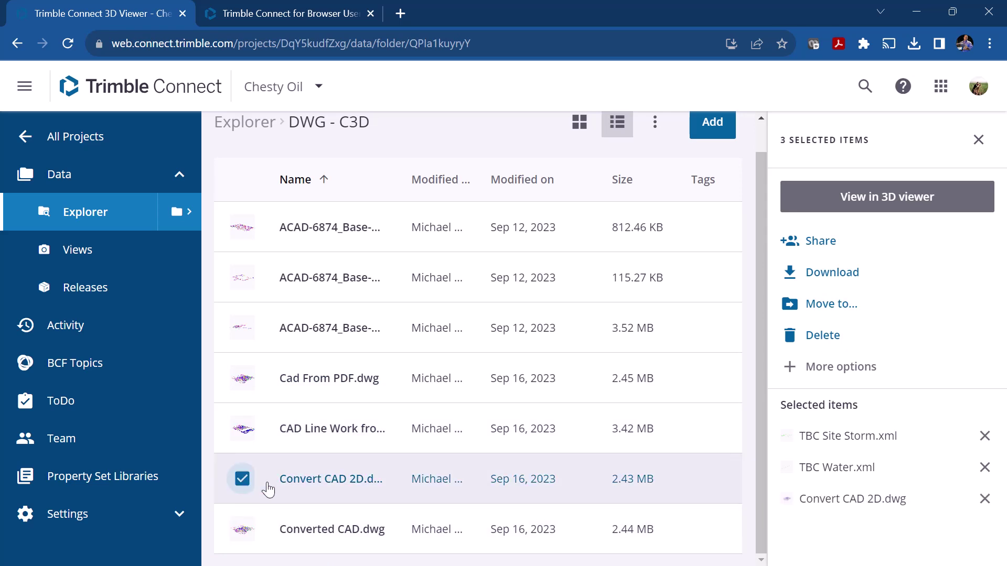
click(899, 210)
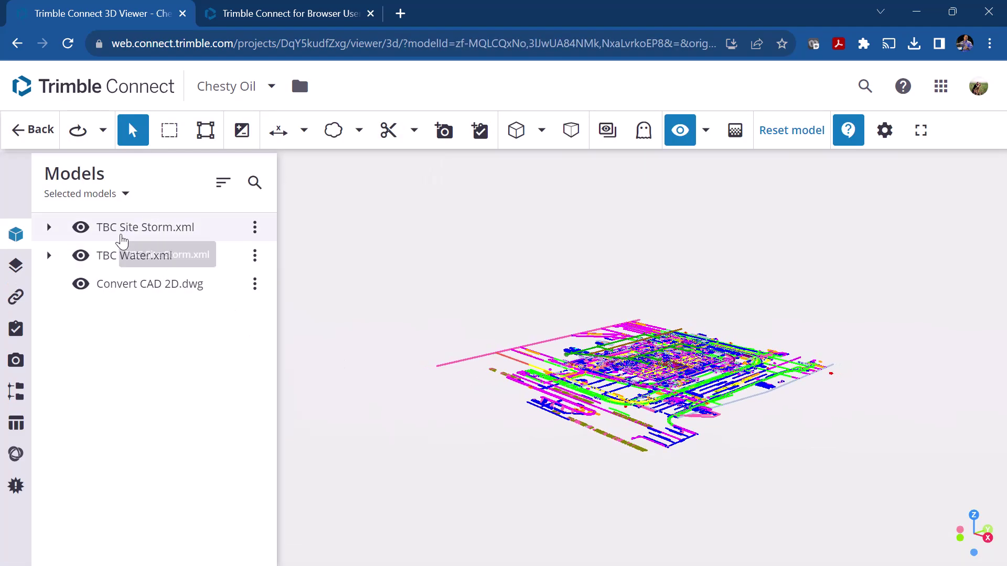
- Examine the pipe networks over the 2D CAD linework and select the Water 1 pipe within TBC Water.xml's pipe networks
scroll(587, 383, up, 10)
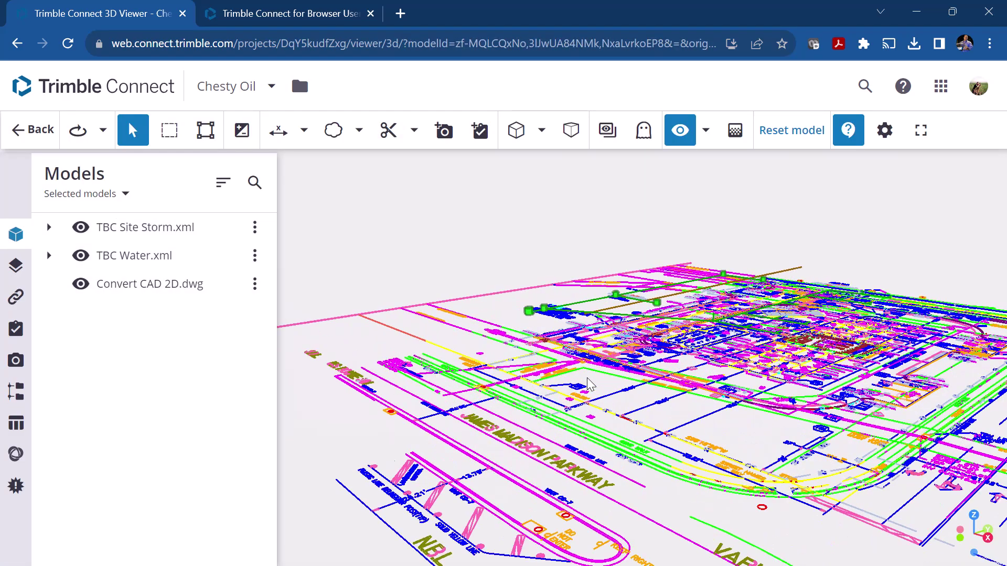
drag(634, 354, 897, 345)
scroll(524, 330, up, 5)
scroll(525, 330, down, 5)
scroll(506, 344, down, 2)
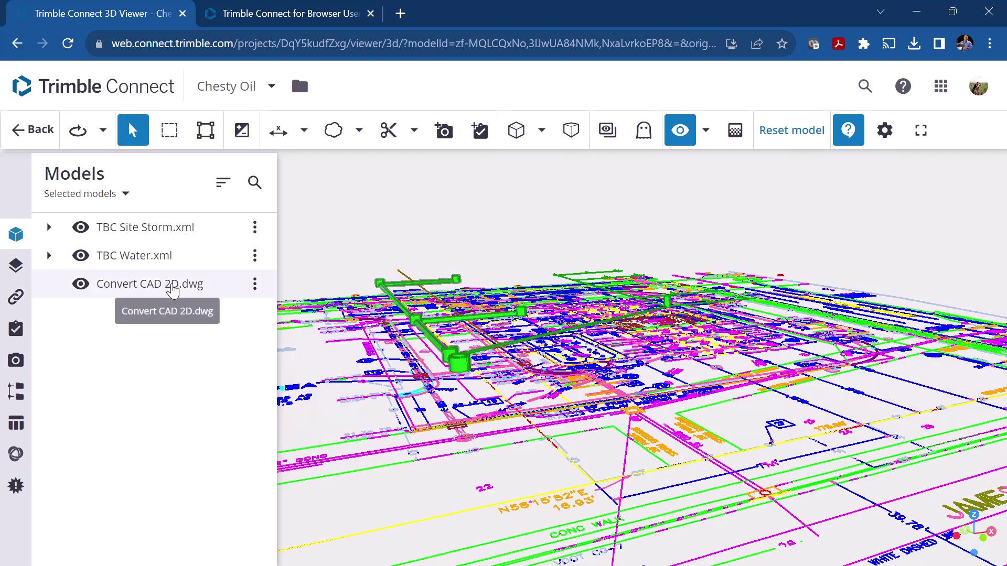
click(49, 256)
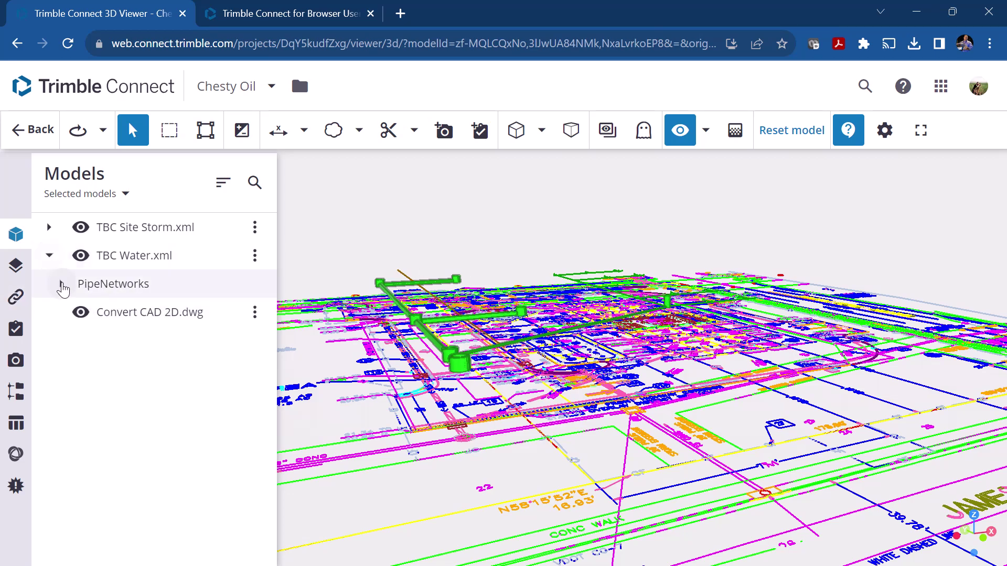
click(62, 284)
click(74, 312)
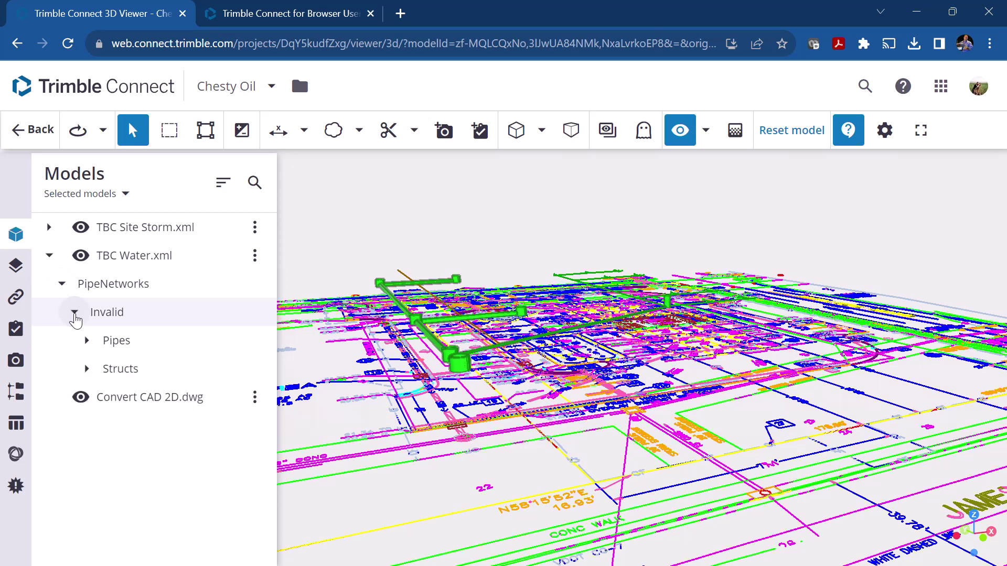
click(87, 341)
click(128, 375)
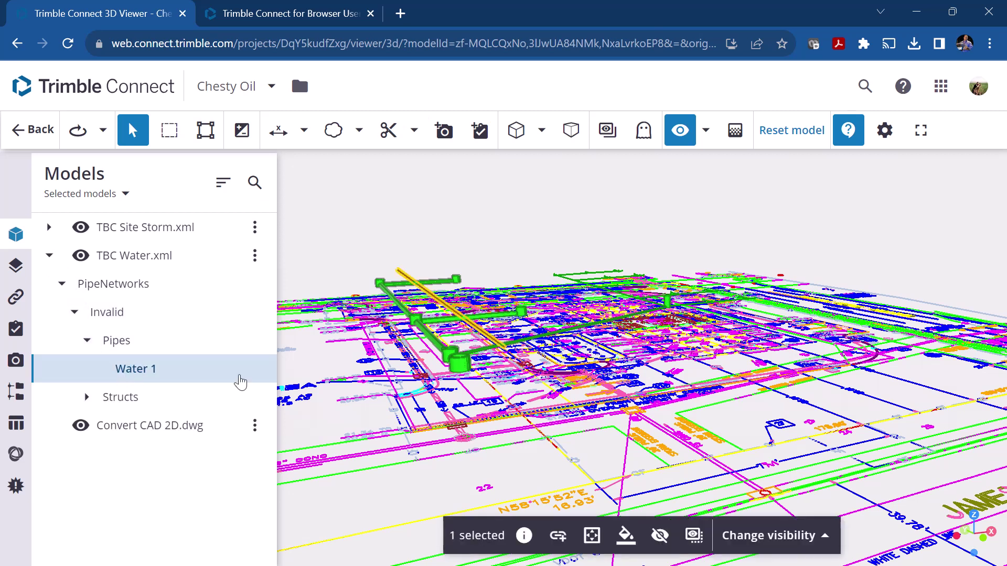
- Review the properties of the Water 1 pipe, including its reference object, layer and product details
click(523, 536)
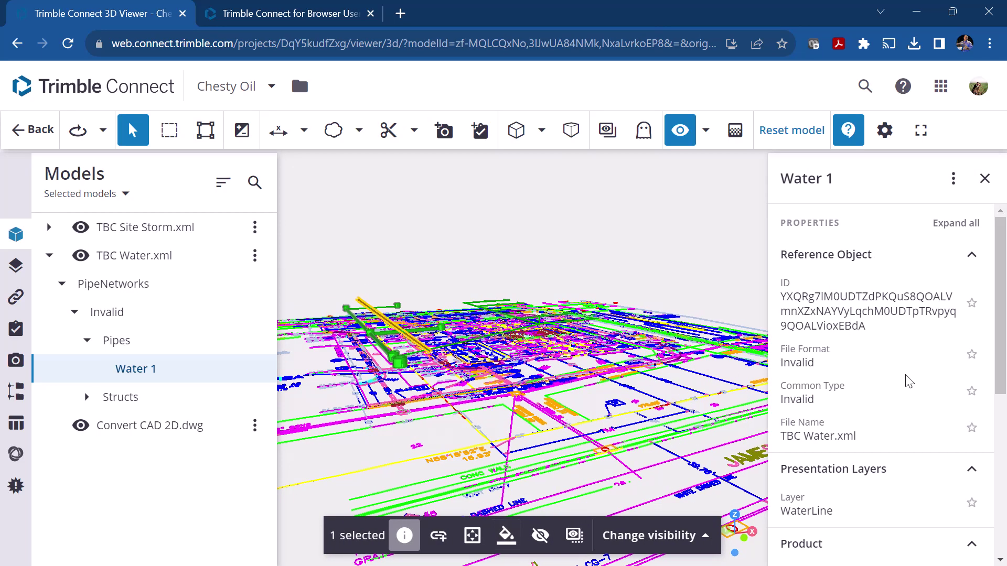
scroll(909, 382, down, 4)
scroll(892, 419, down, 2)
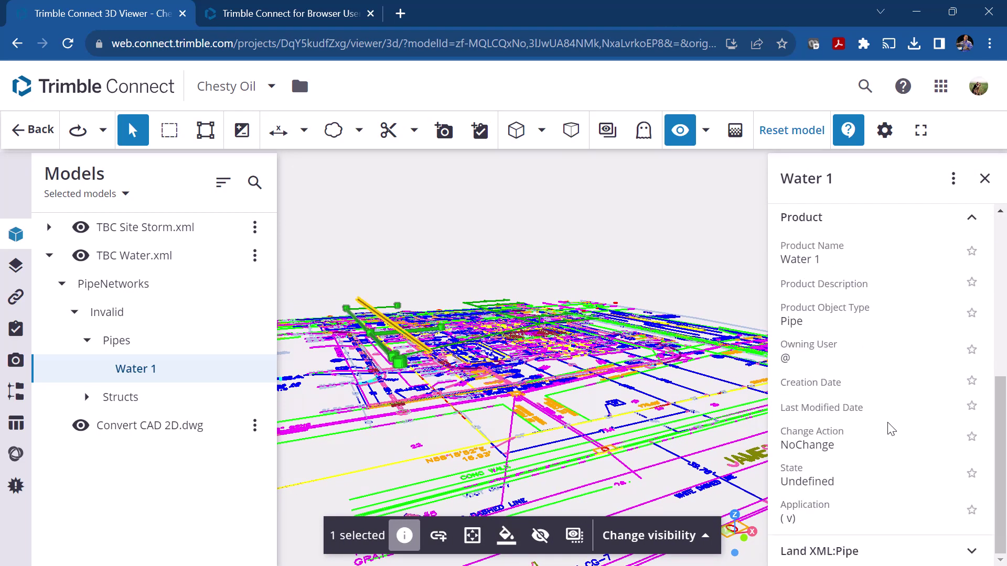
scroll(435, 271, up, 3)
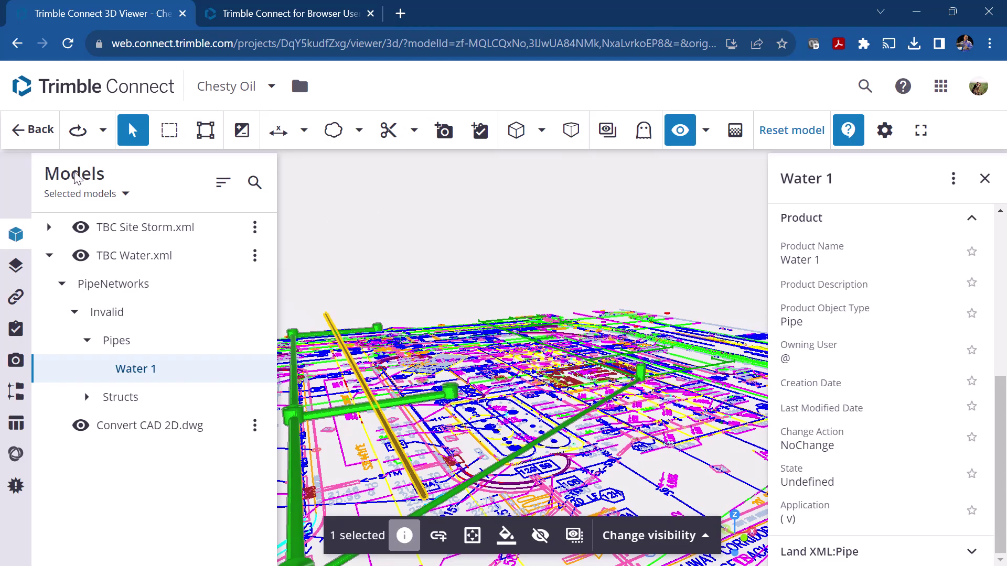
- Leave the 3D viewer and return to the top level of the project's Explorer
click(36, 133)
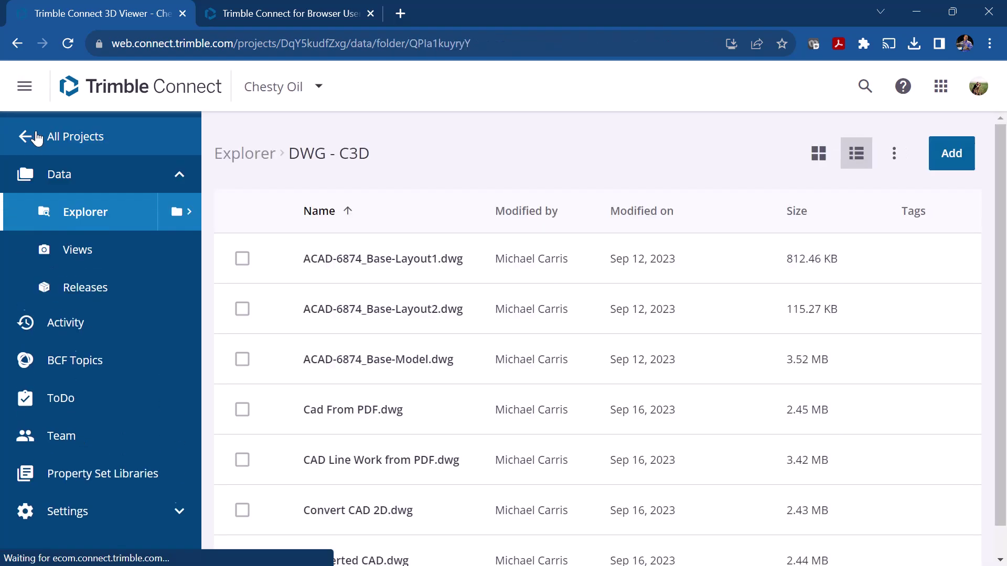
click(82, 220)
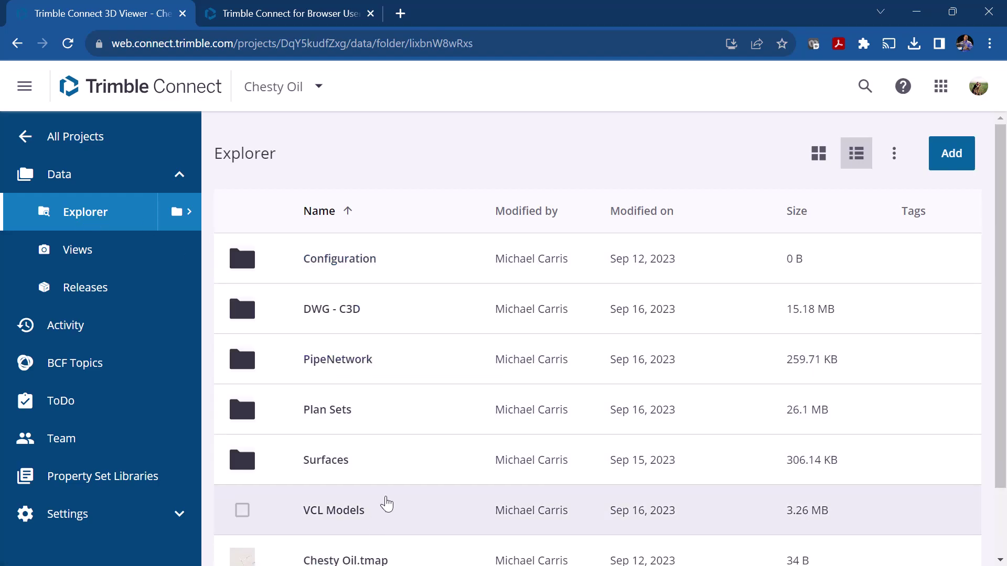
- Open the whole Chesty Oil project in the 3D Viewer from the top level of the Explorer
click(897, 160)
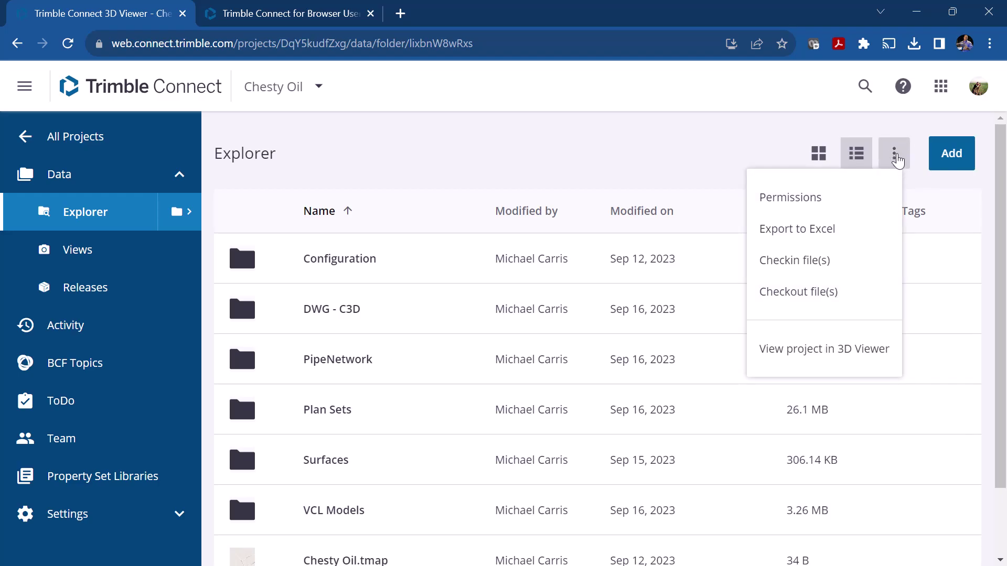
click(823, 351)
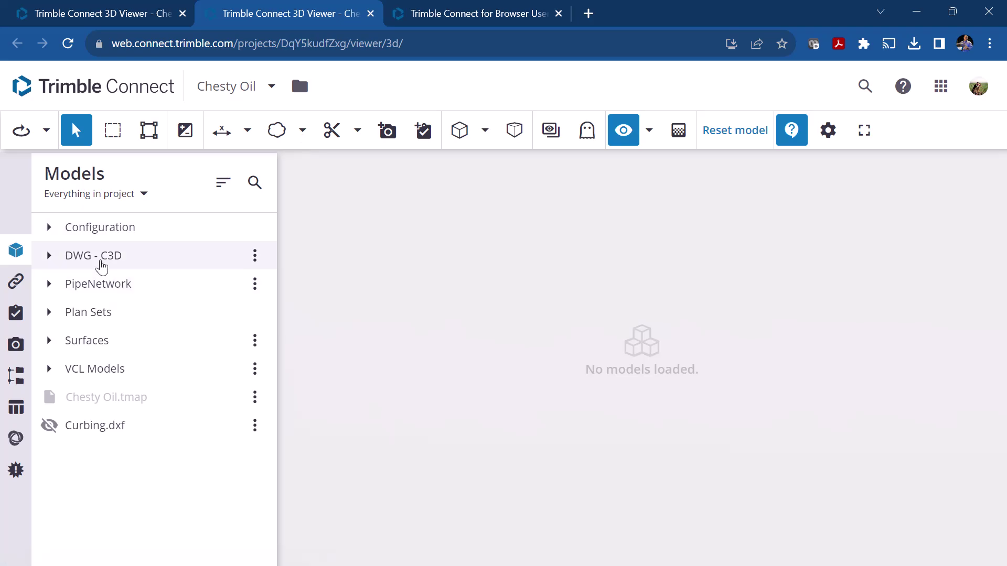
- Review the model files inside the DWG - C3D and PipeNetwork folders of the viewer's model list and close the viewer
click(50, 257)
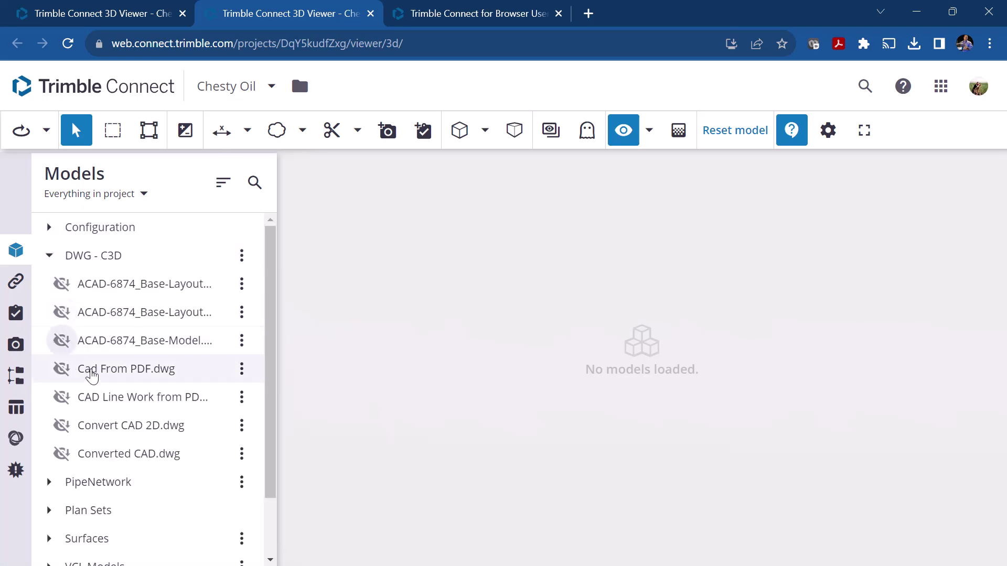
scroll(79, 430, down, 2)
click(50, 410)
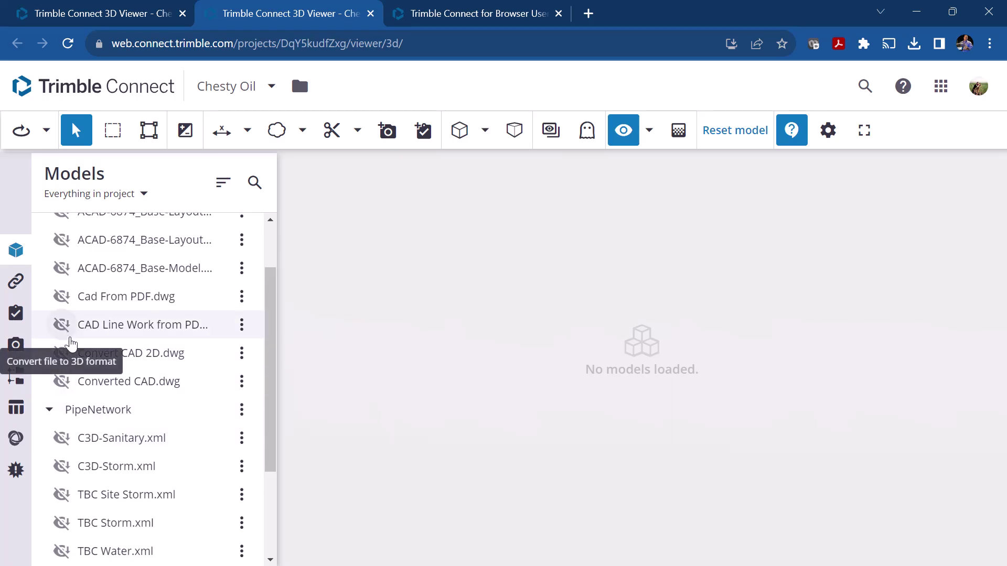
scroll(69, 446, down, 3)
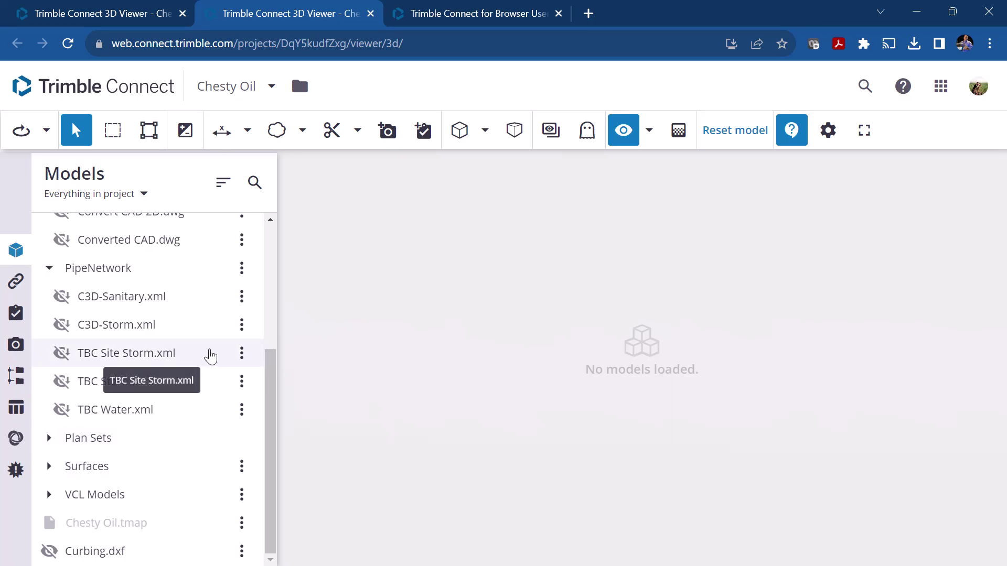
click(371, 14)
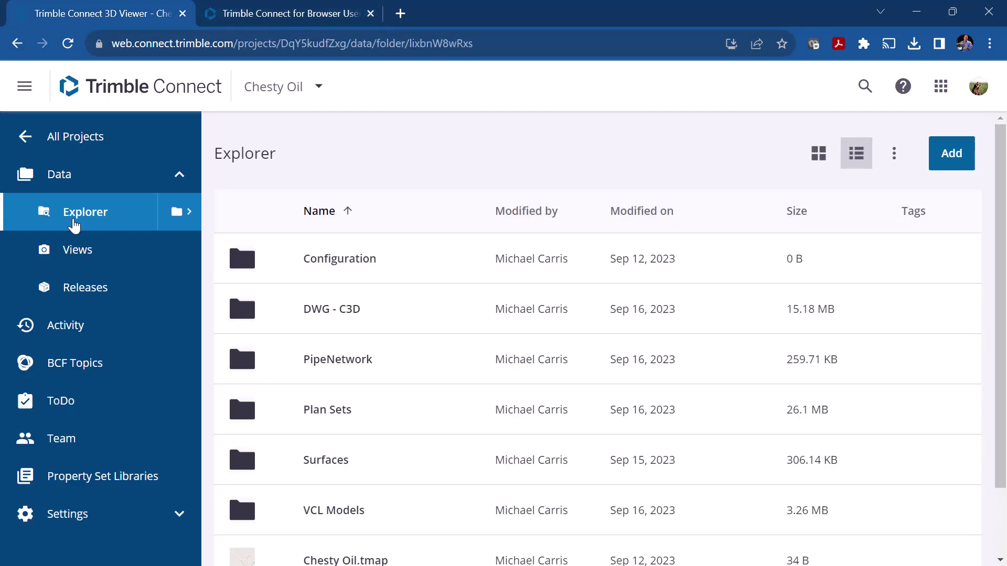